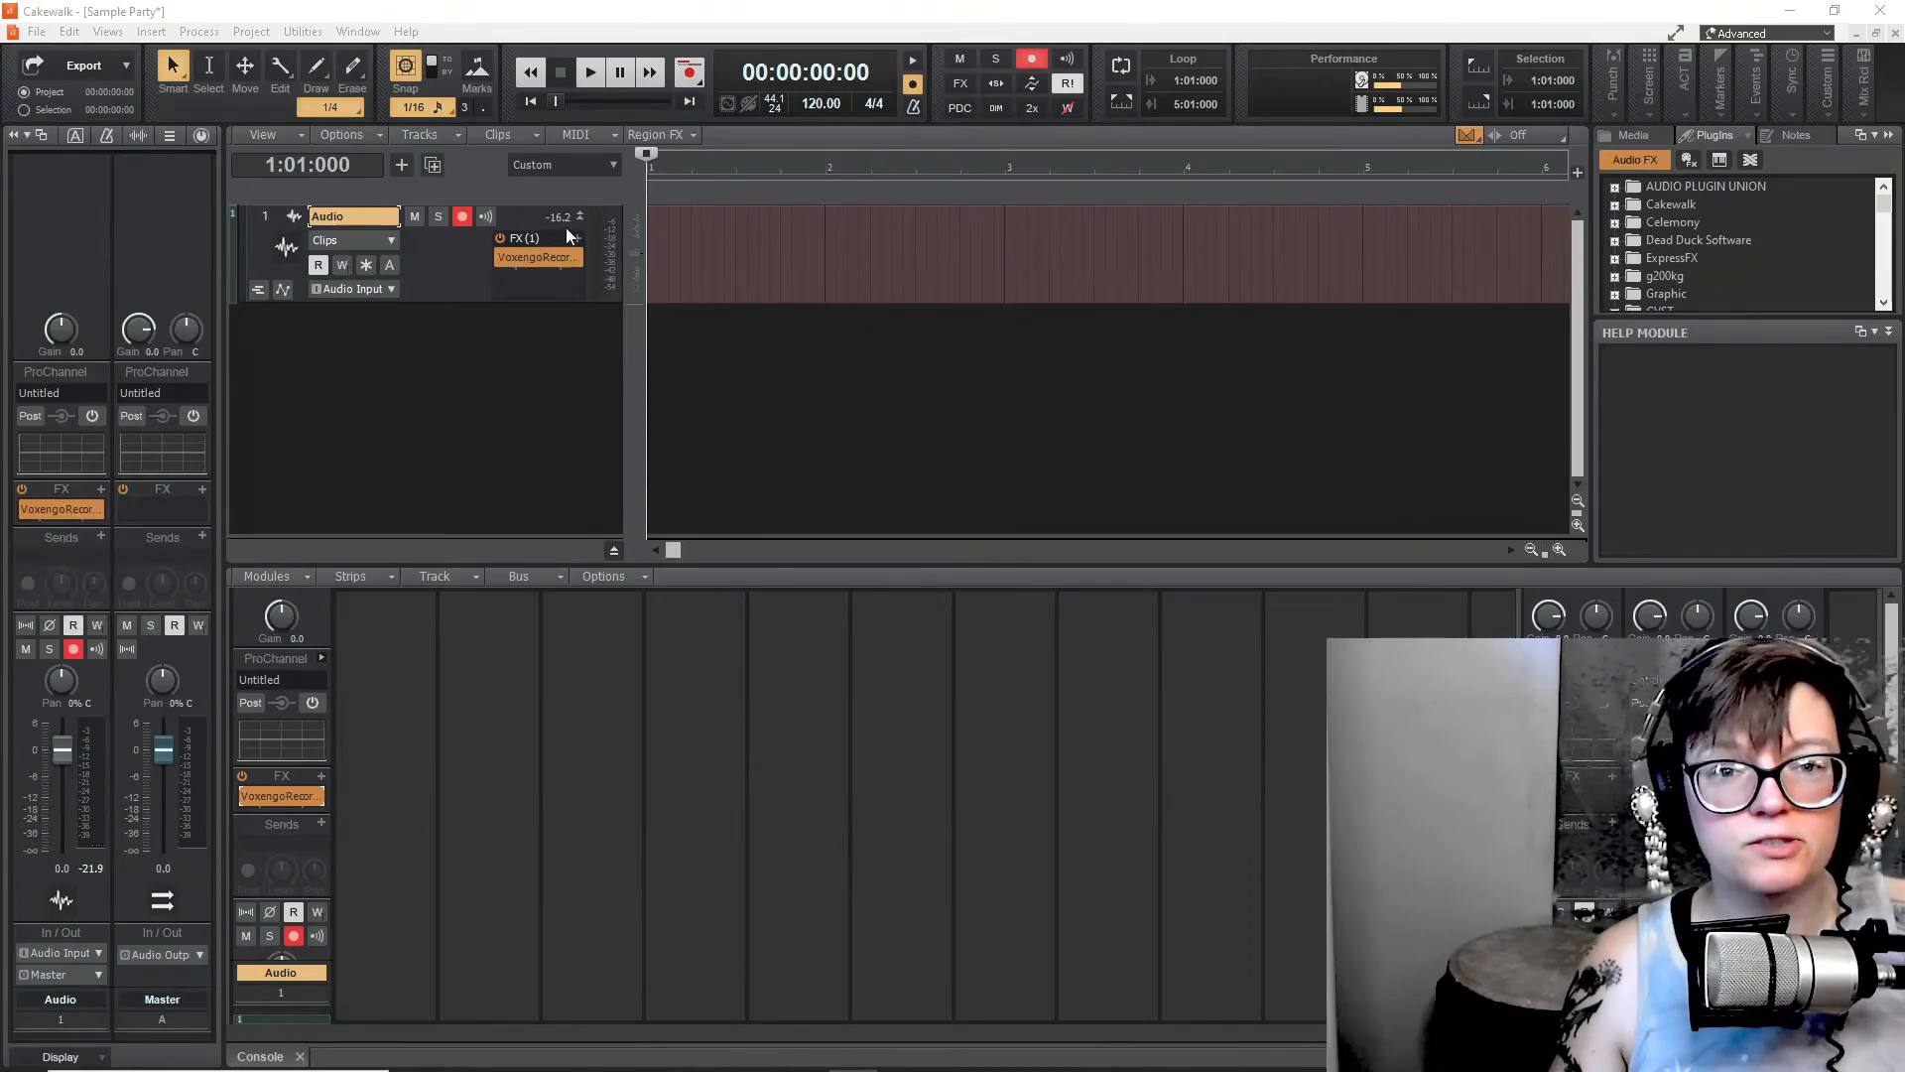
# - Record percussion takes on the first three audio tracks, one track after another
pyautogui.click(693, 77)
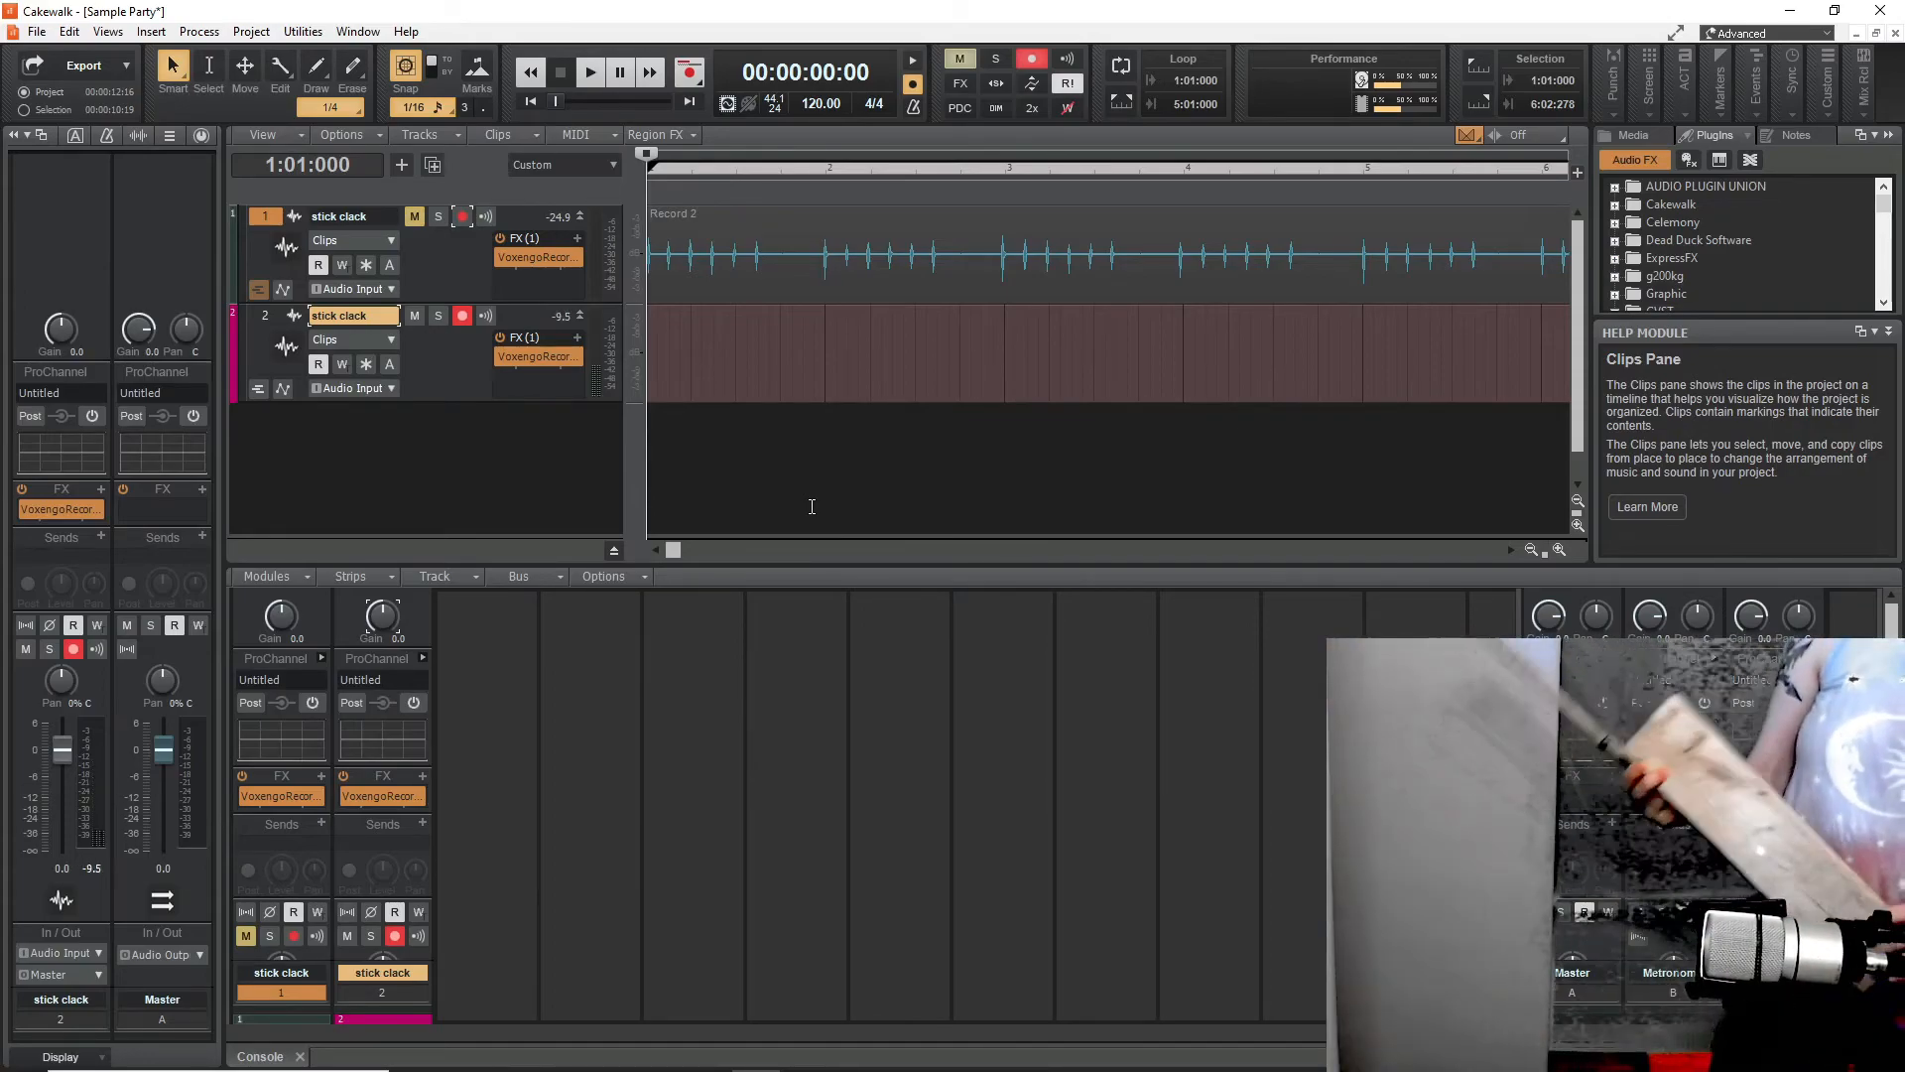
pyautogui.click(689, 71)
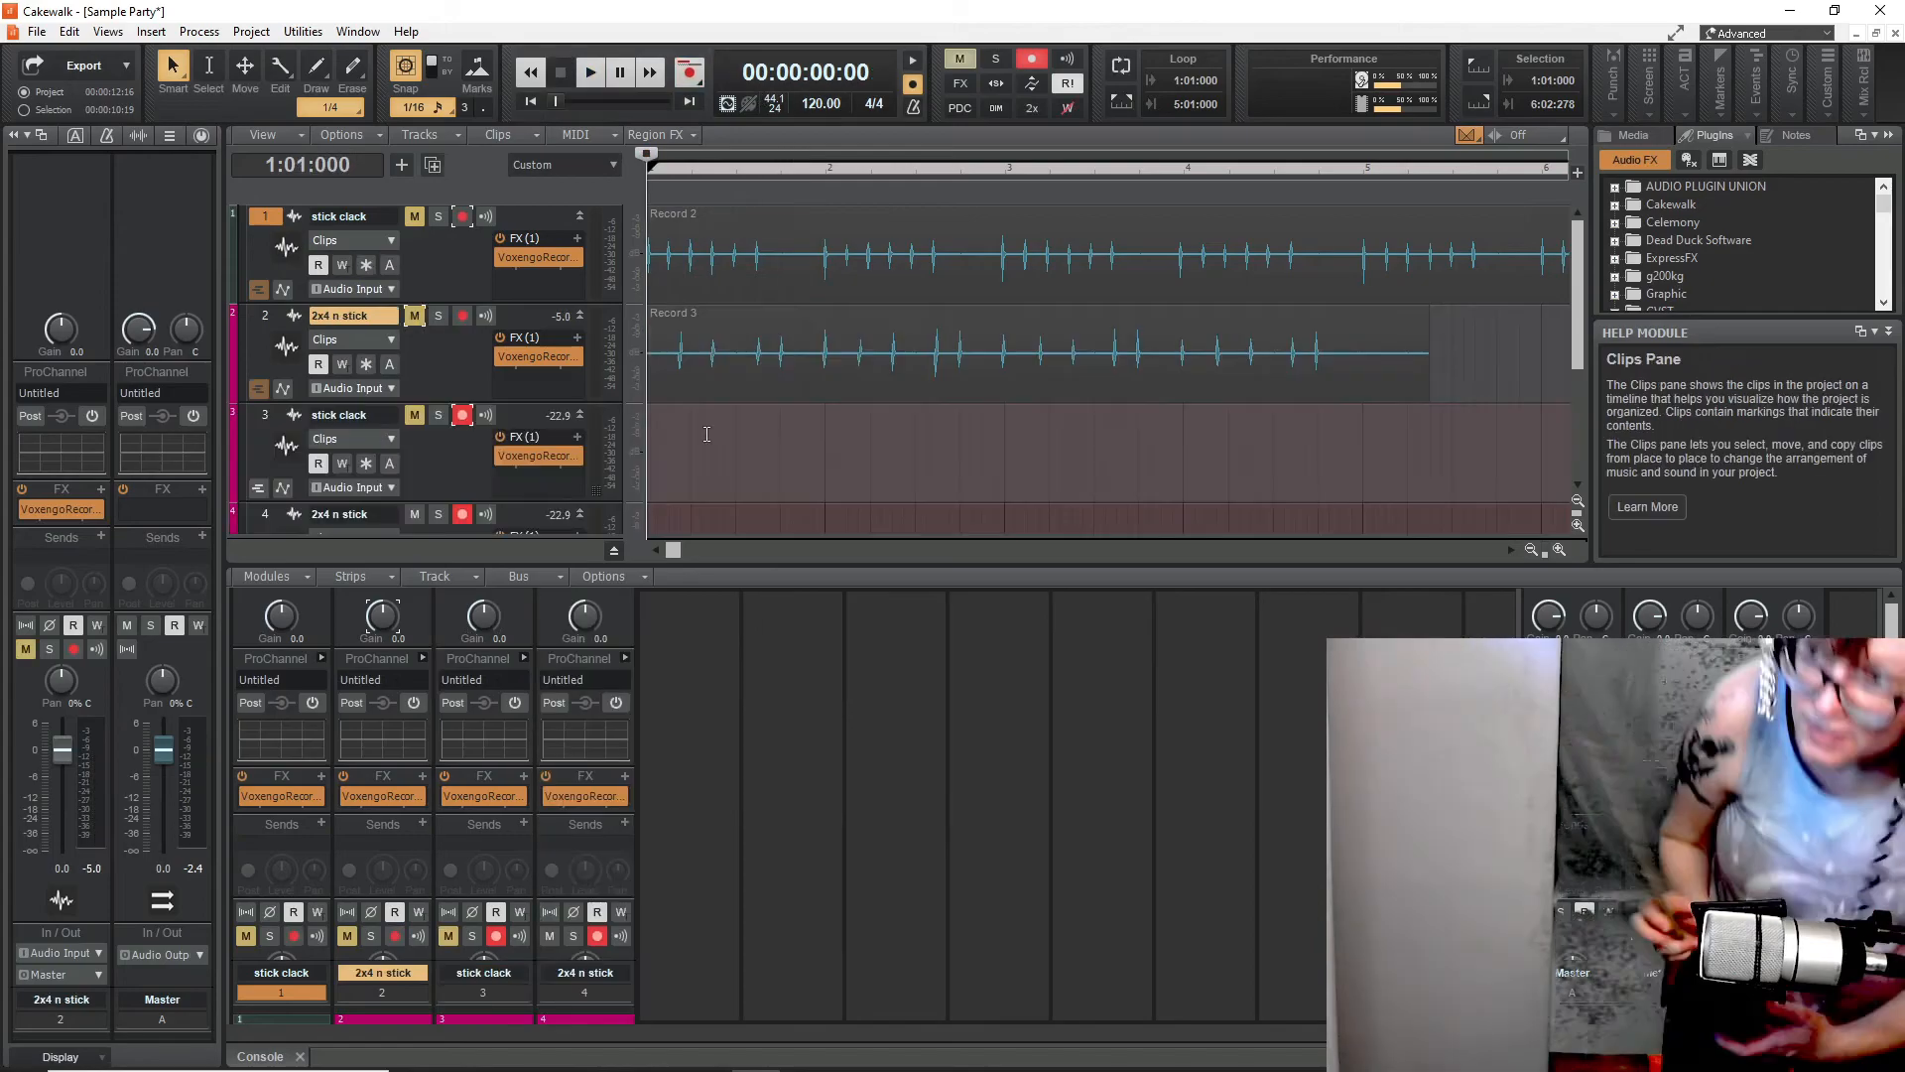
pyautogui.click(689, 71)
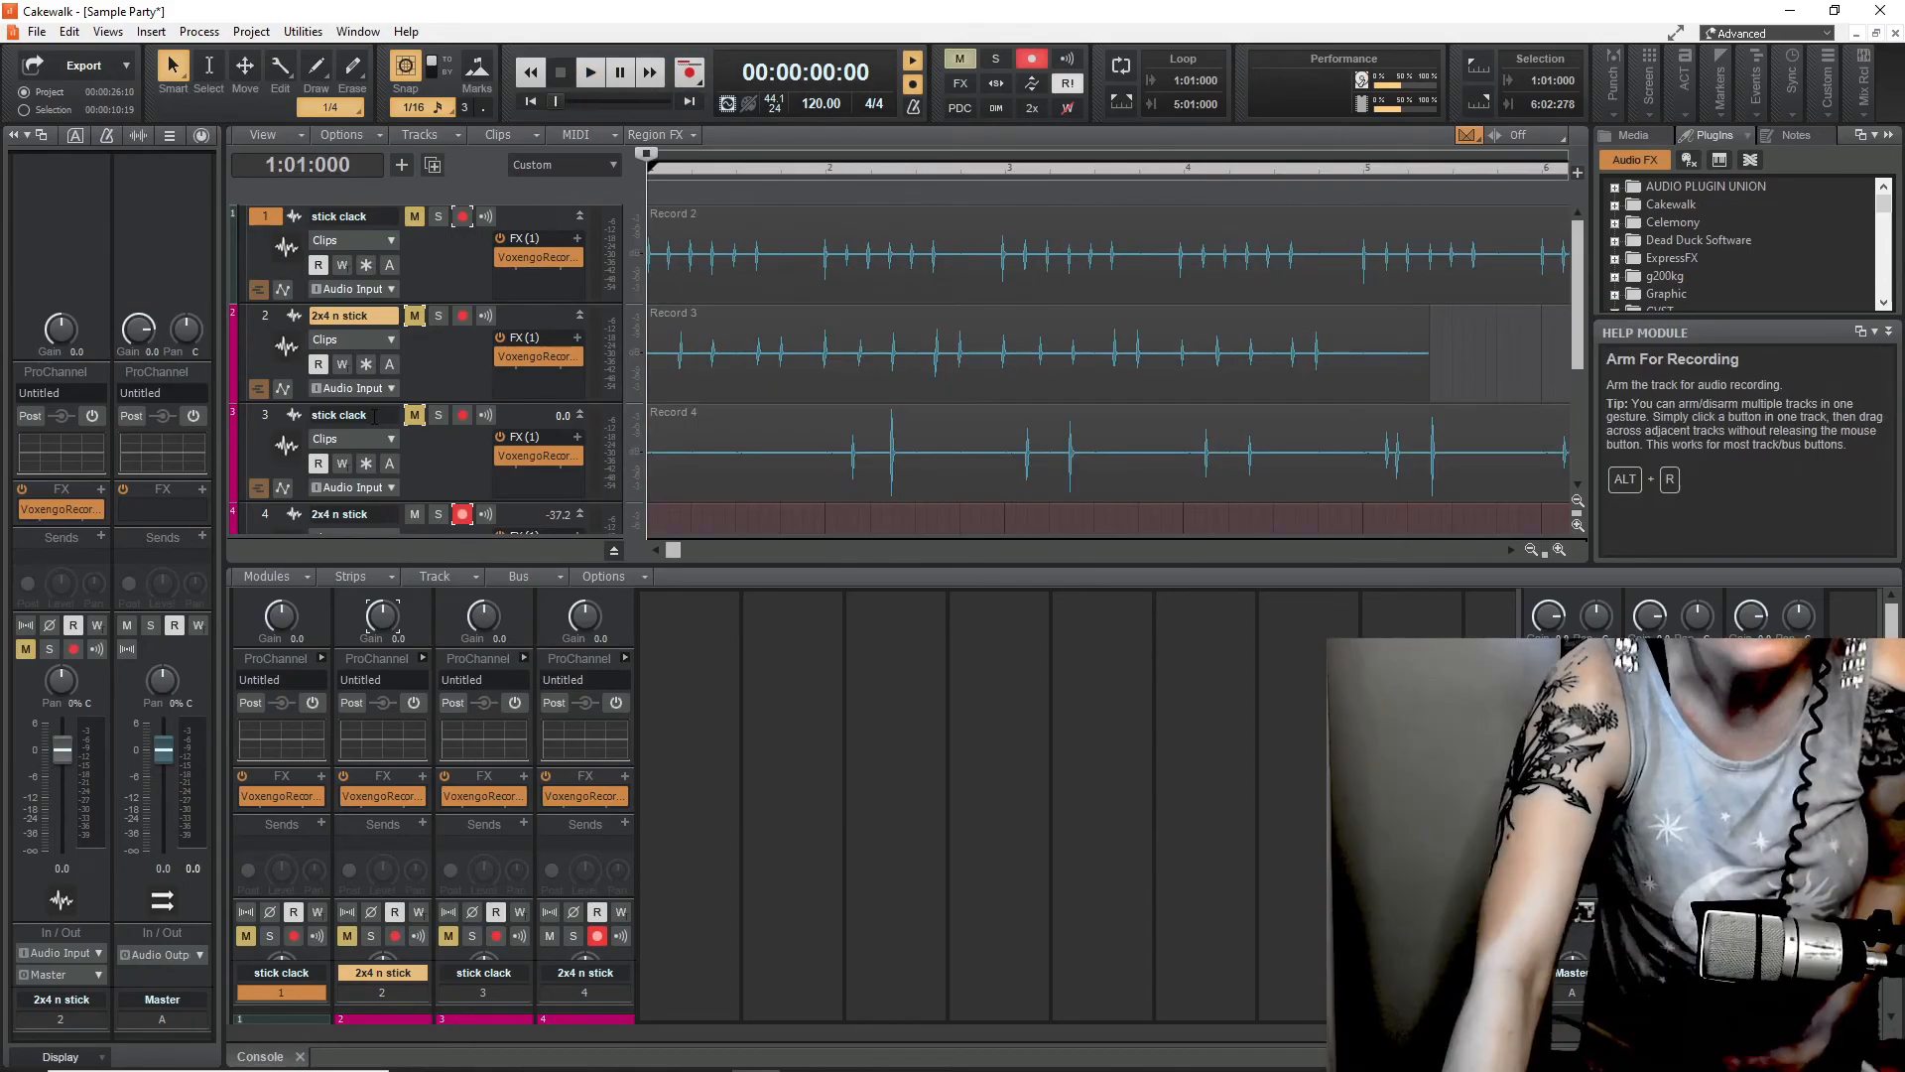
# - Rename the third track to coconut cup
pyautogui.doubleClick(374, 415)
pyautogui.write('coconut cup')
pyautogui.press('Return')
# - Record further percussion takes on the bell vase base, stick clack and water bottle tracks
pyautogui.scroll(-2, 611, 384)
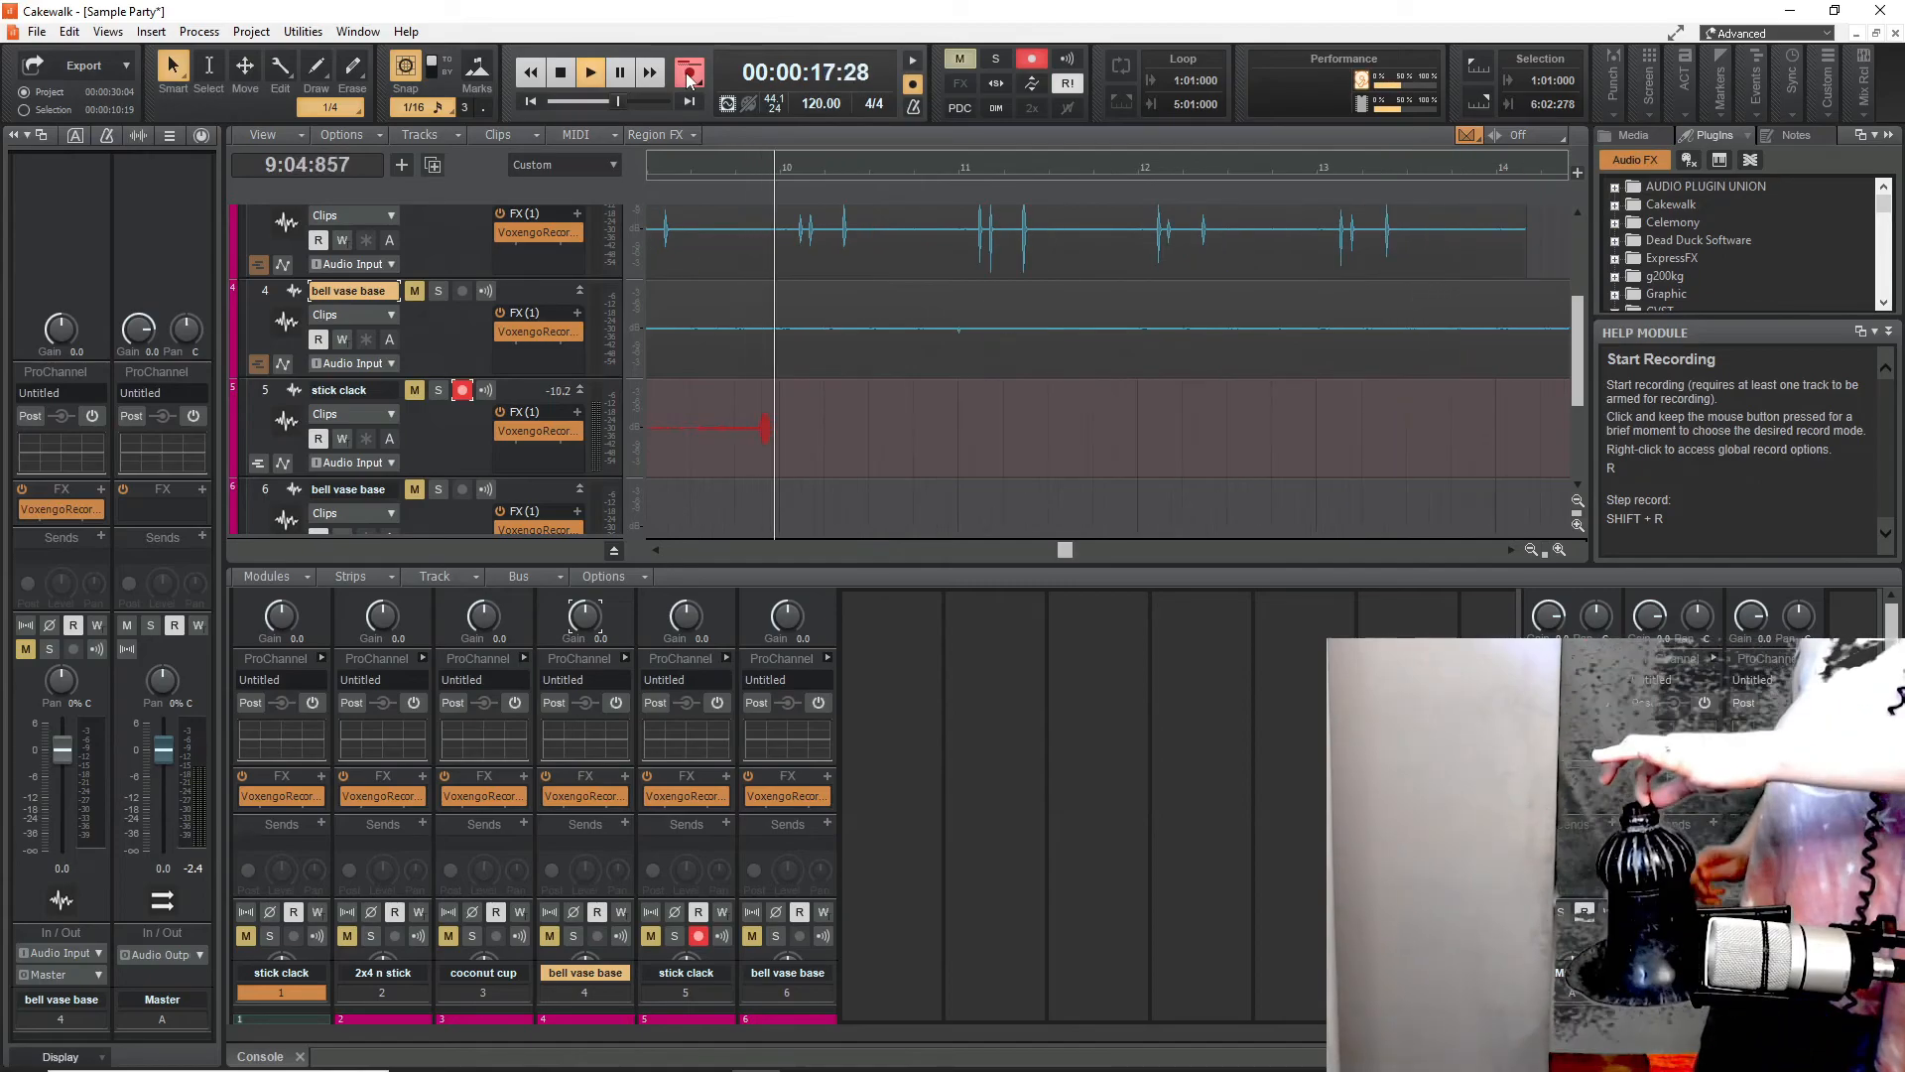
pyautogui.click(690, 75)
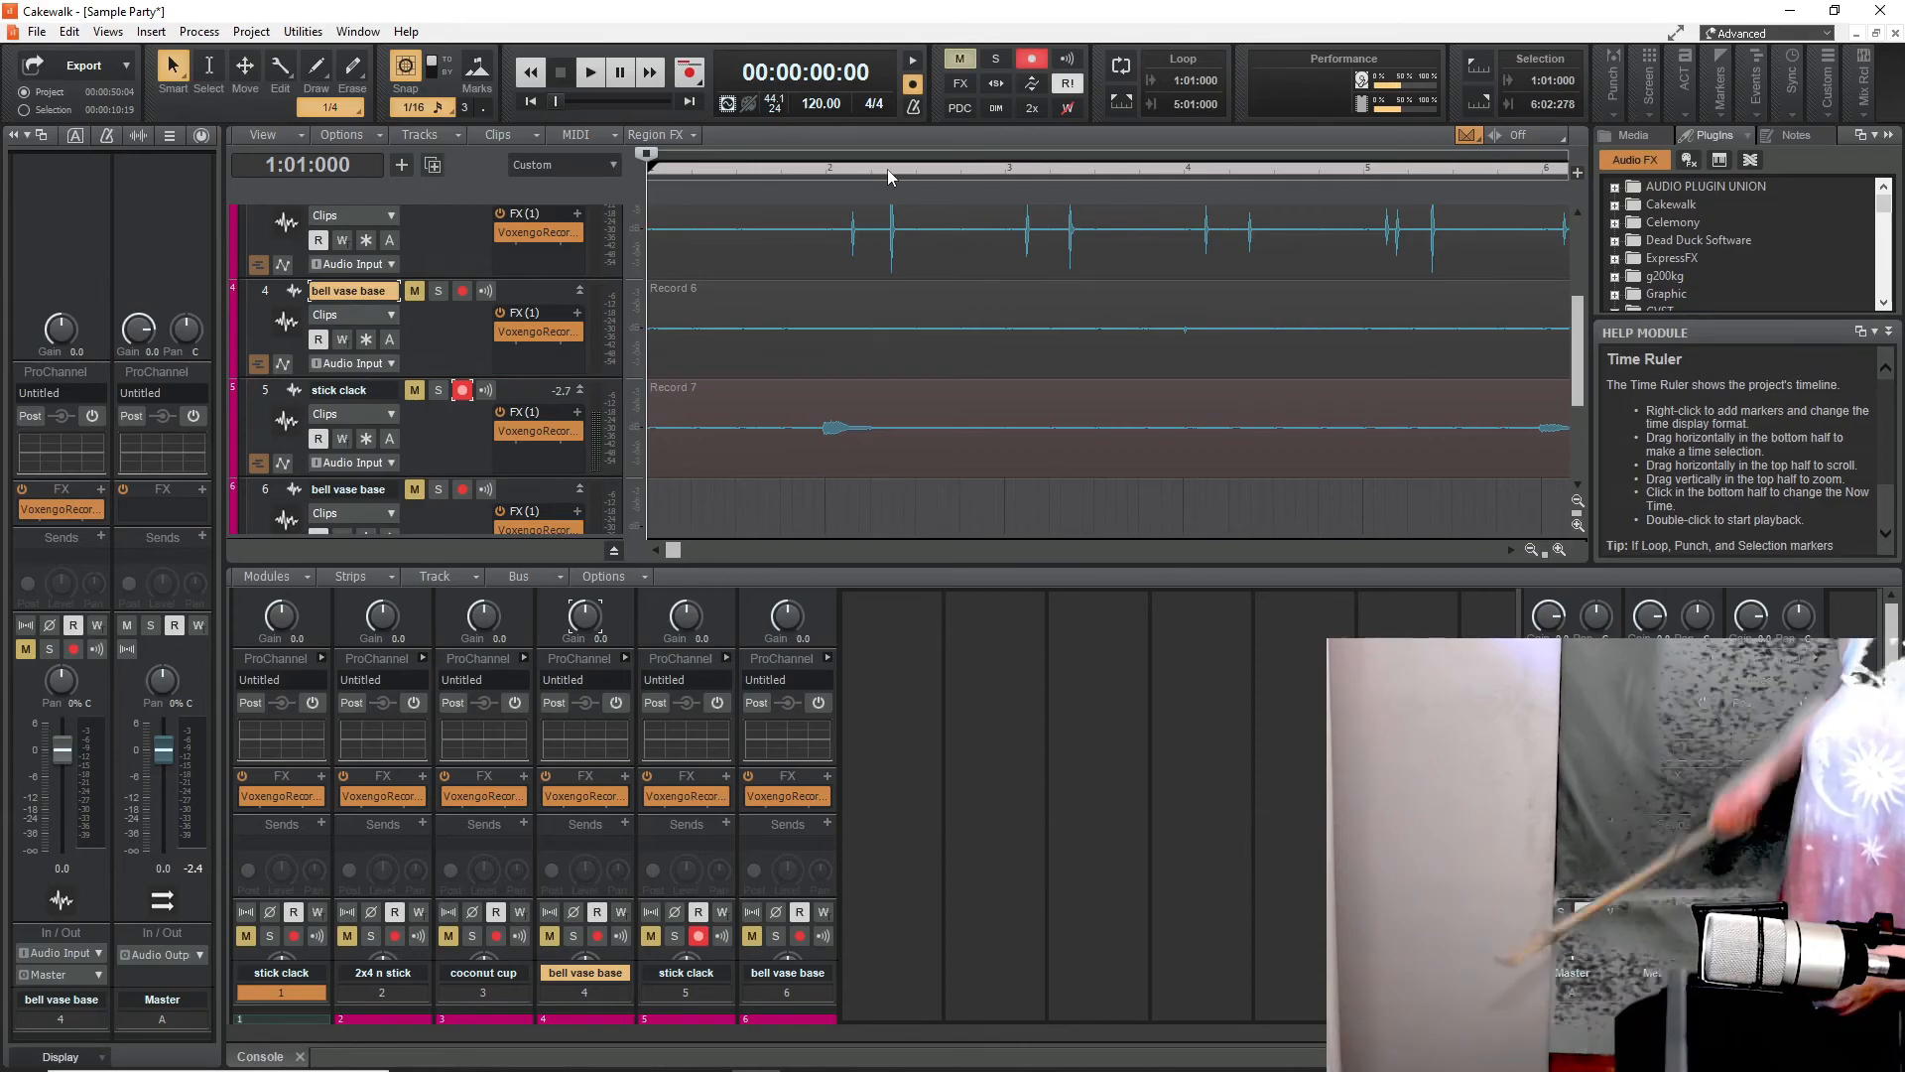
pyautogui.click(688, 73)
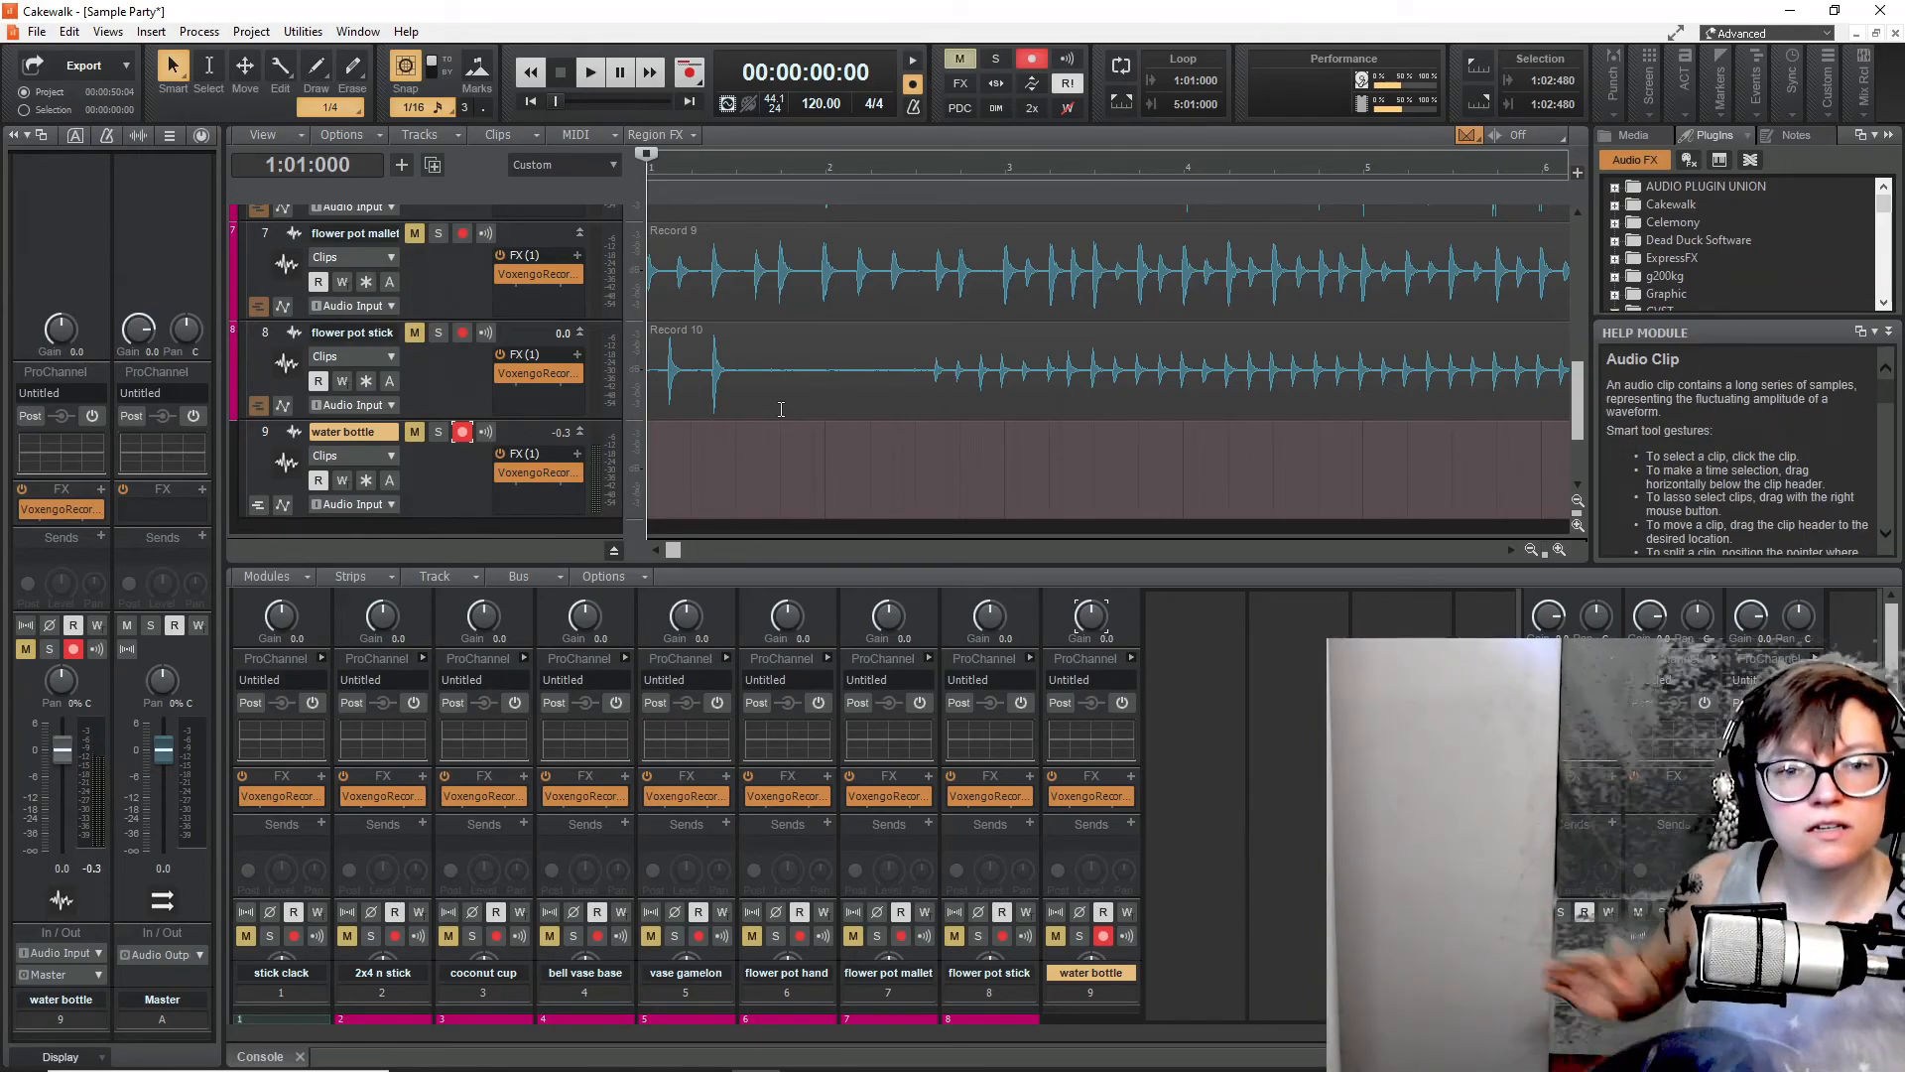
pyautogui.click(691, 73)
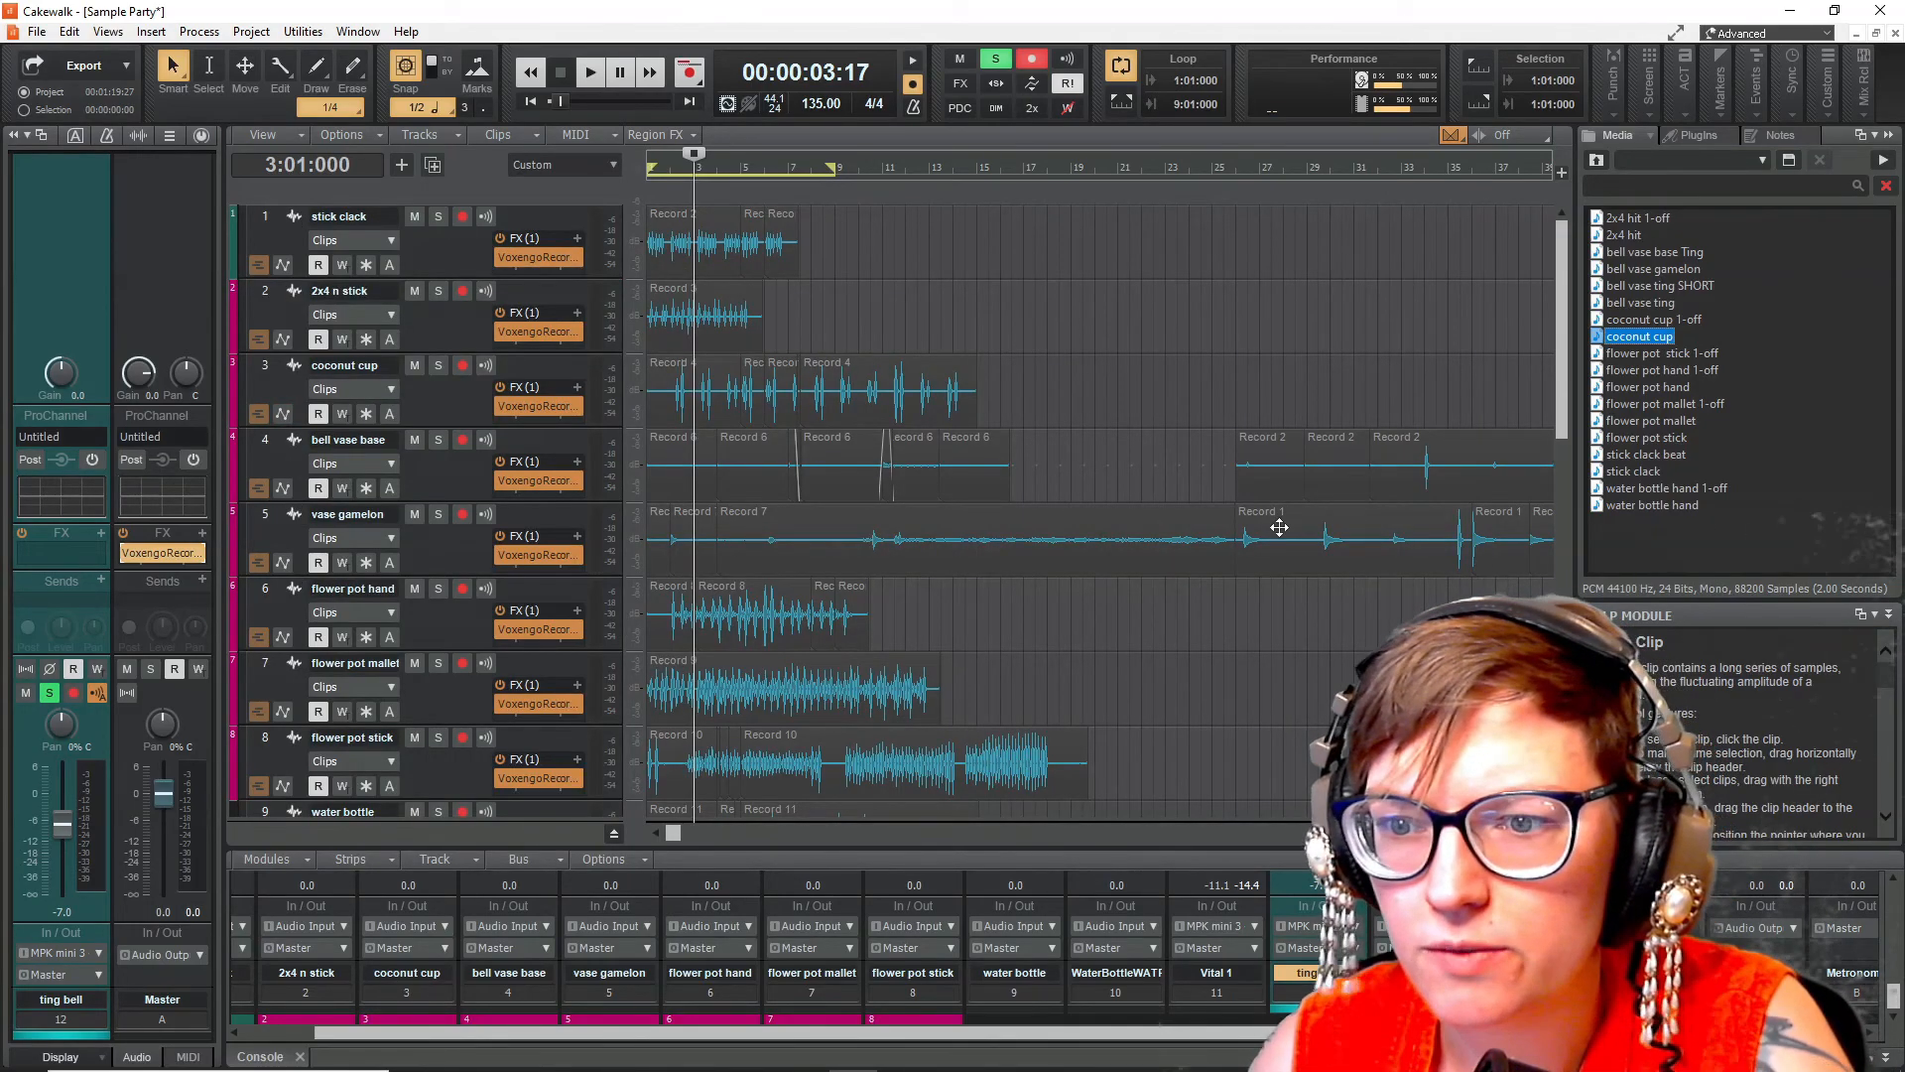
# - Solo the vase gamelon track and play it back from bar 26
pyautogui.click(1241, 571)
pyautogui.click(438, 513)
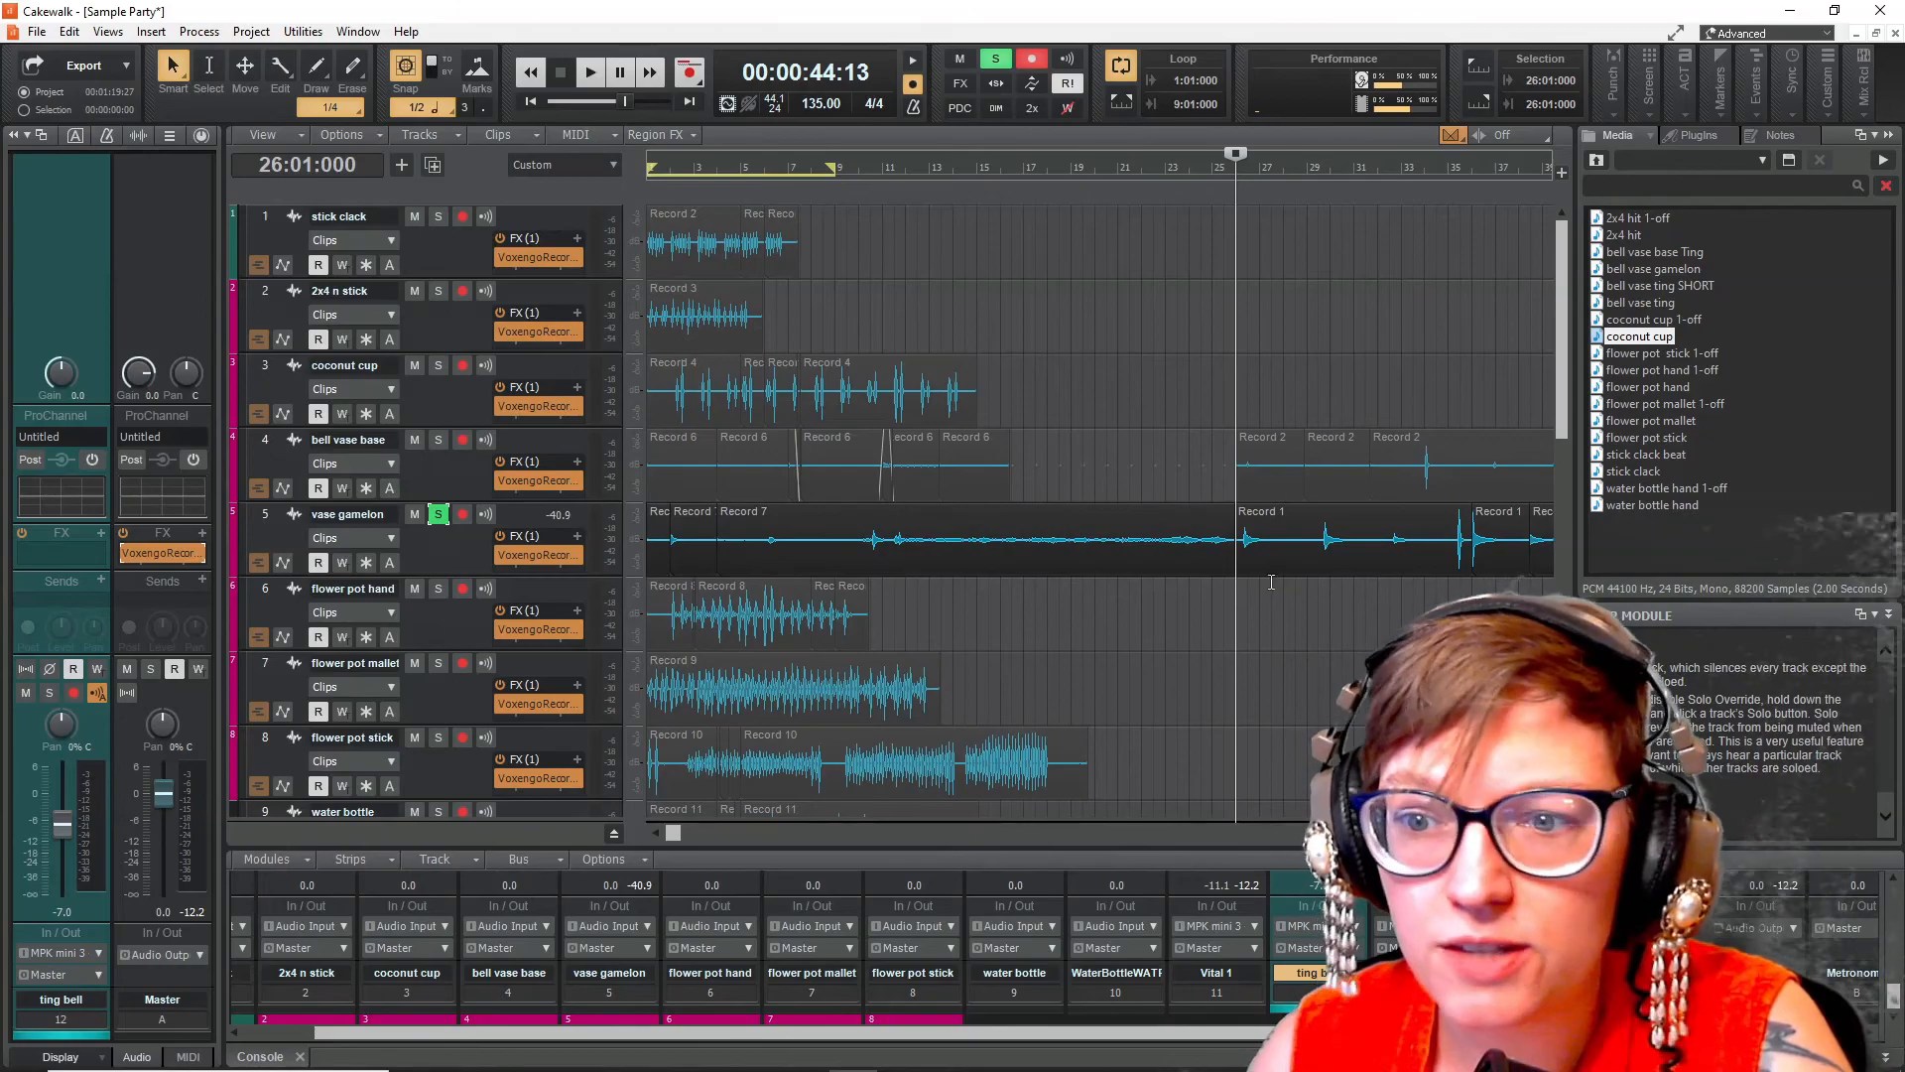
pyautogui.press('space')
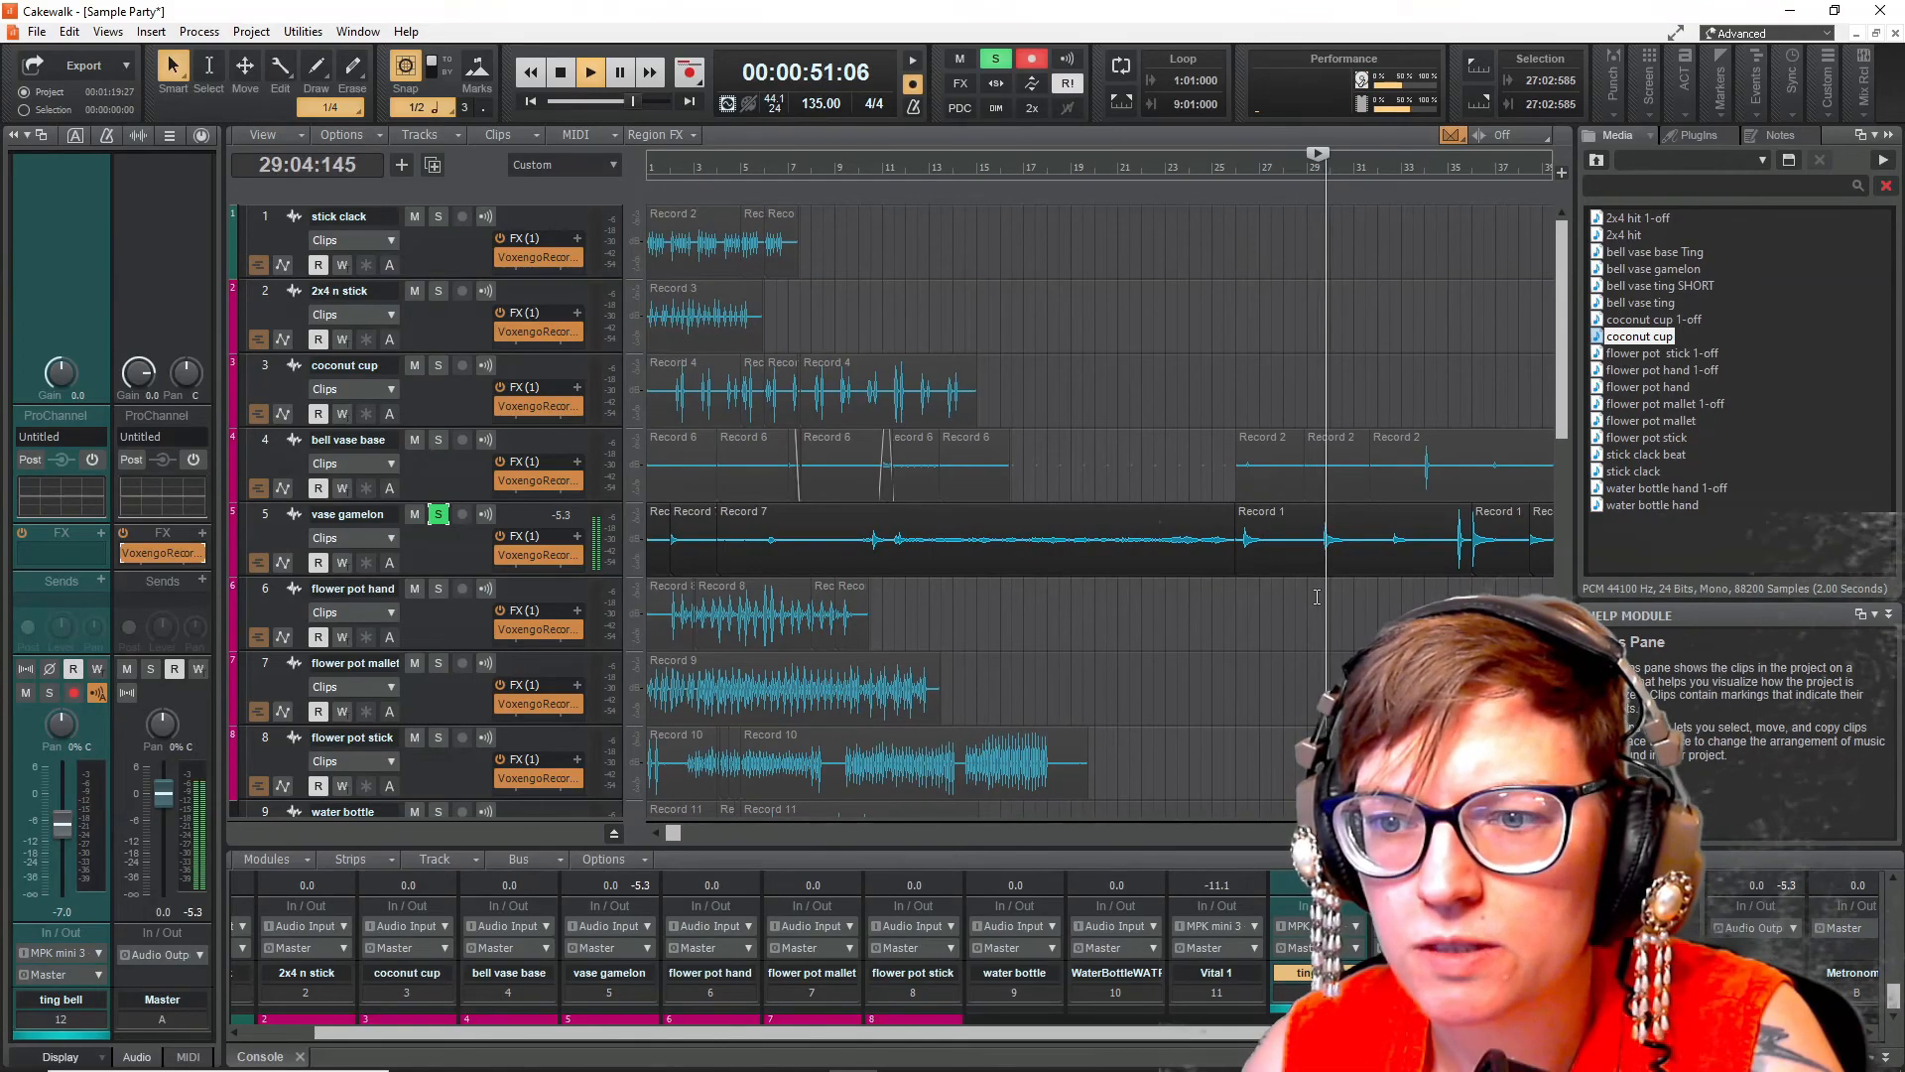
# - Select a time range around a single gamelon hit, from 29:04:000 to 30:04:000
pyautogui.moveTo(920, 541); pyautogui.dragTo(991, 541)
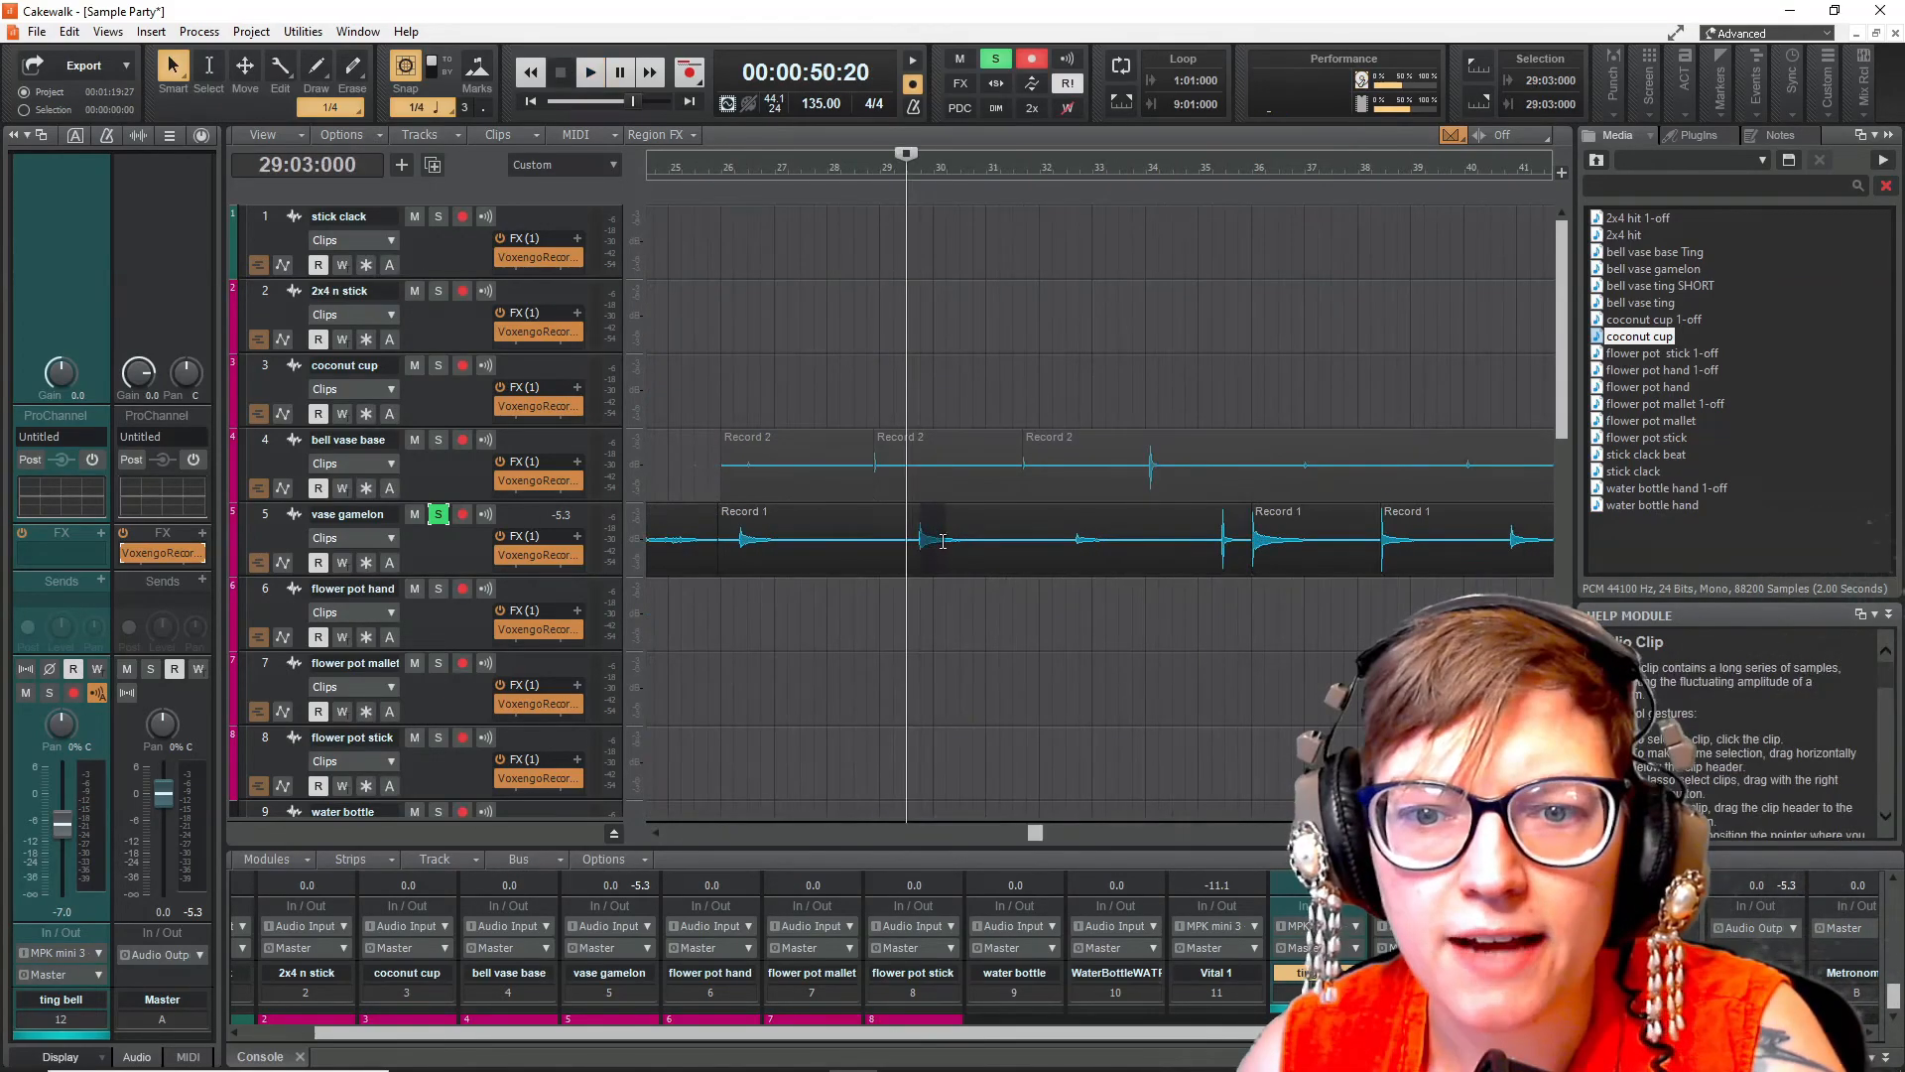
pyautogui.click(921, 607)
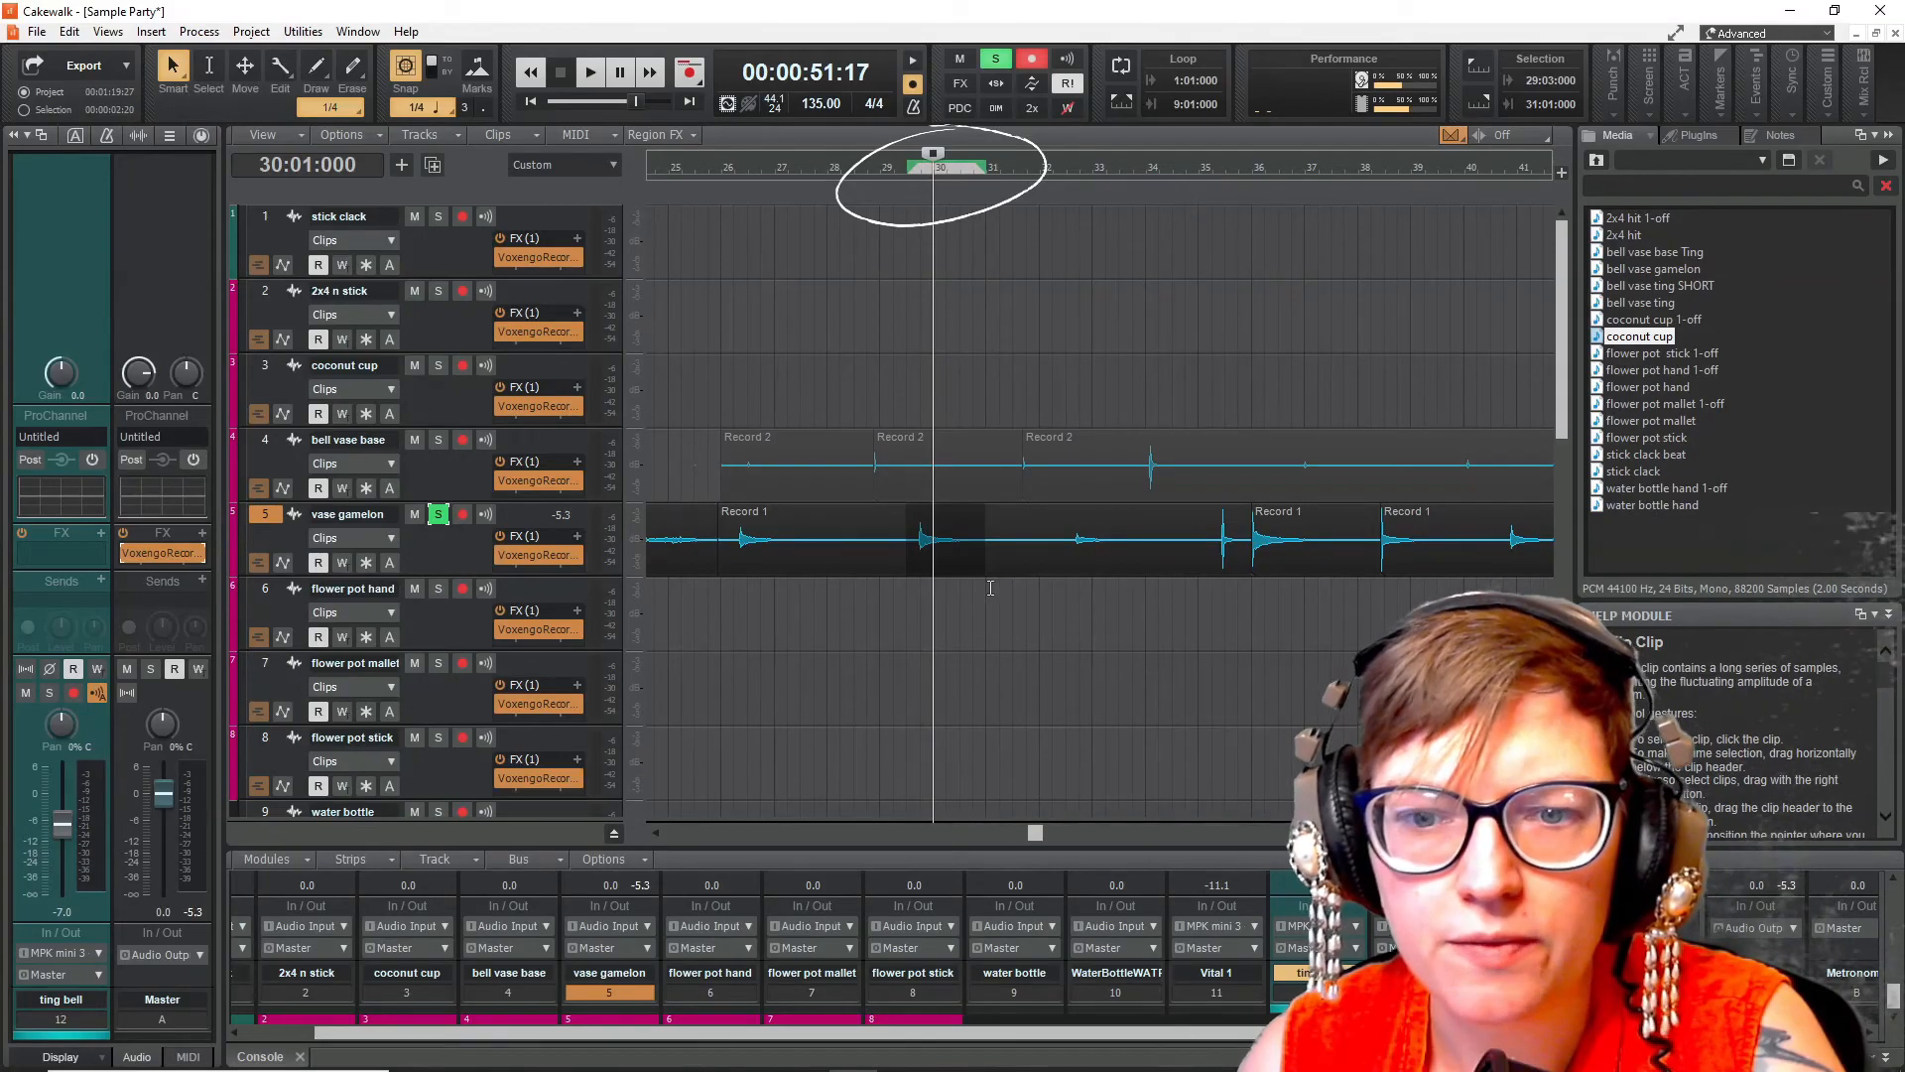
pyautogui.scroll(3, 888, 653)
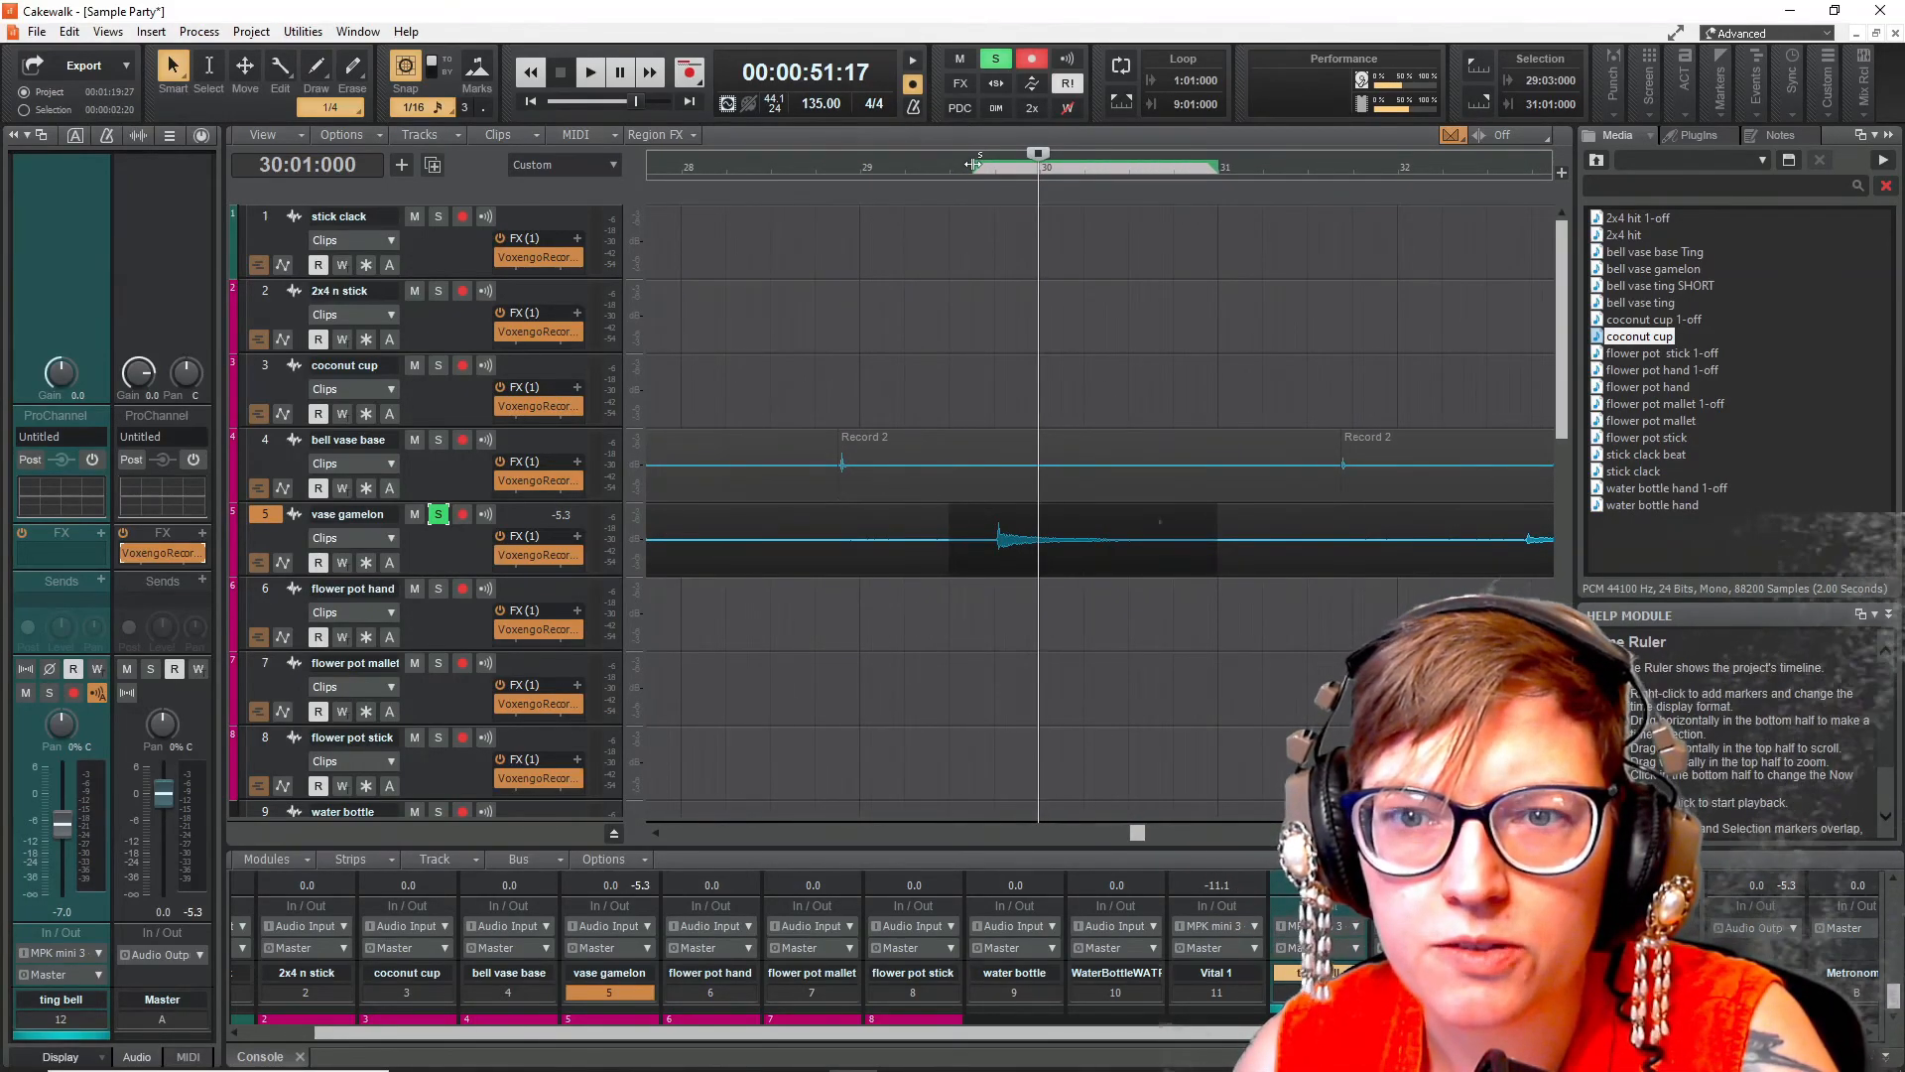
pyautogui.moveTo(981, 164); pyautogui.dragTo(996, 169)
pyautogui.moveTo(1218, 167); pyautogui.dragTo(1173, 167)
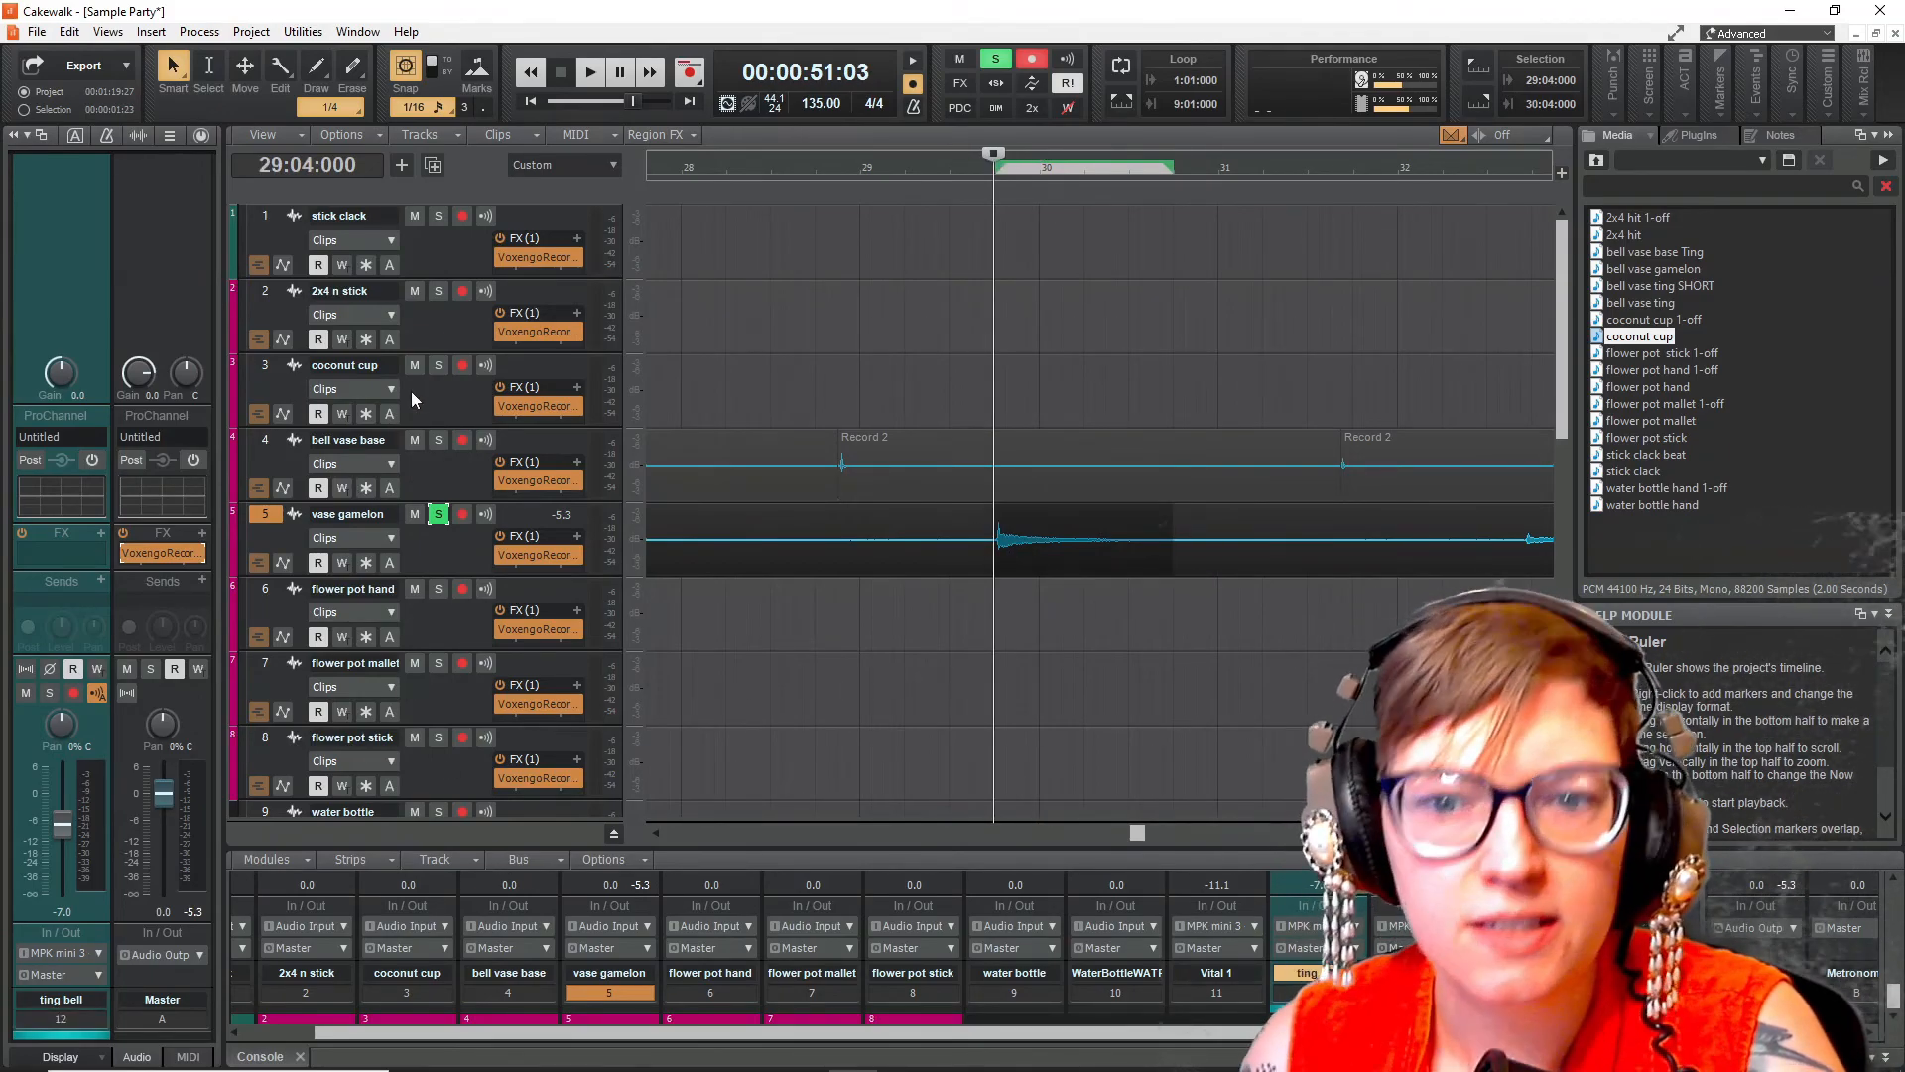
# - Open the audio export and set its location to the All Da Loops DIY Samples folder
pyautogui.click(37, 30)
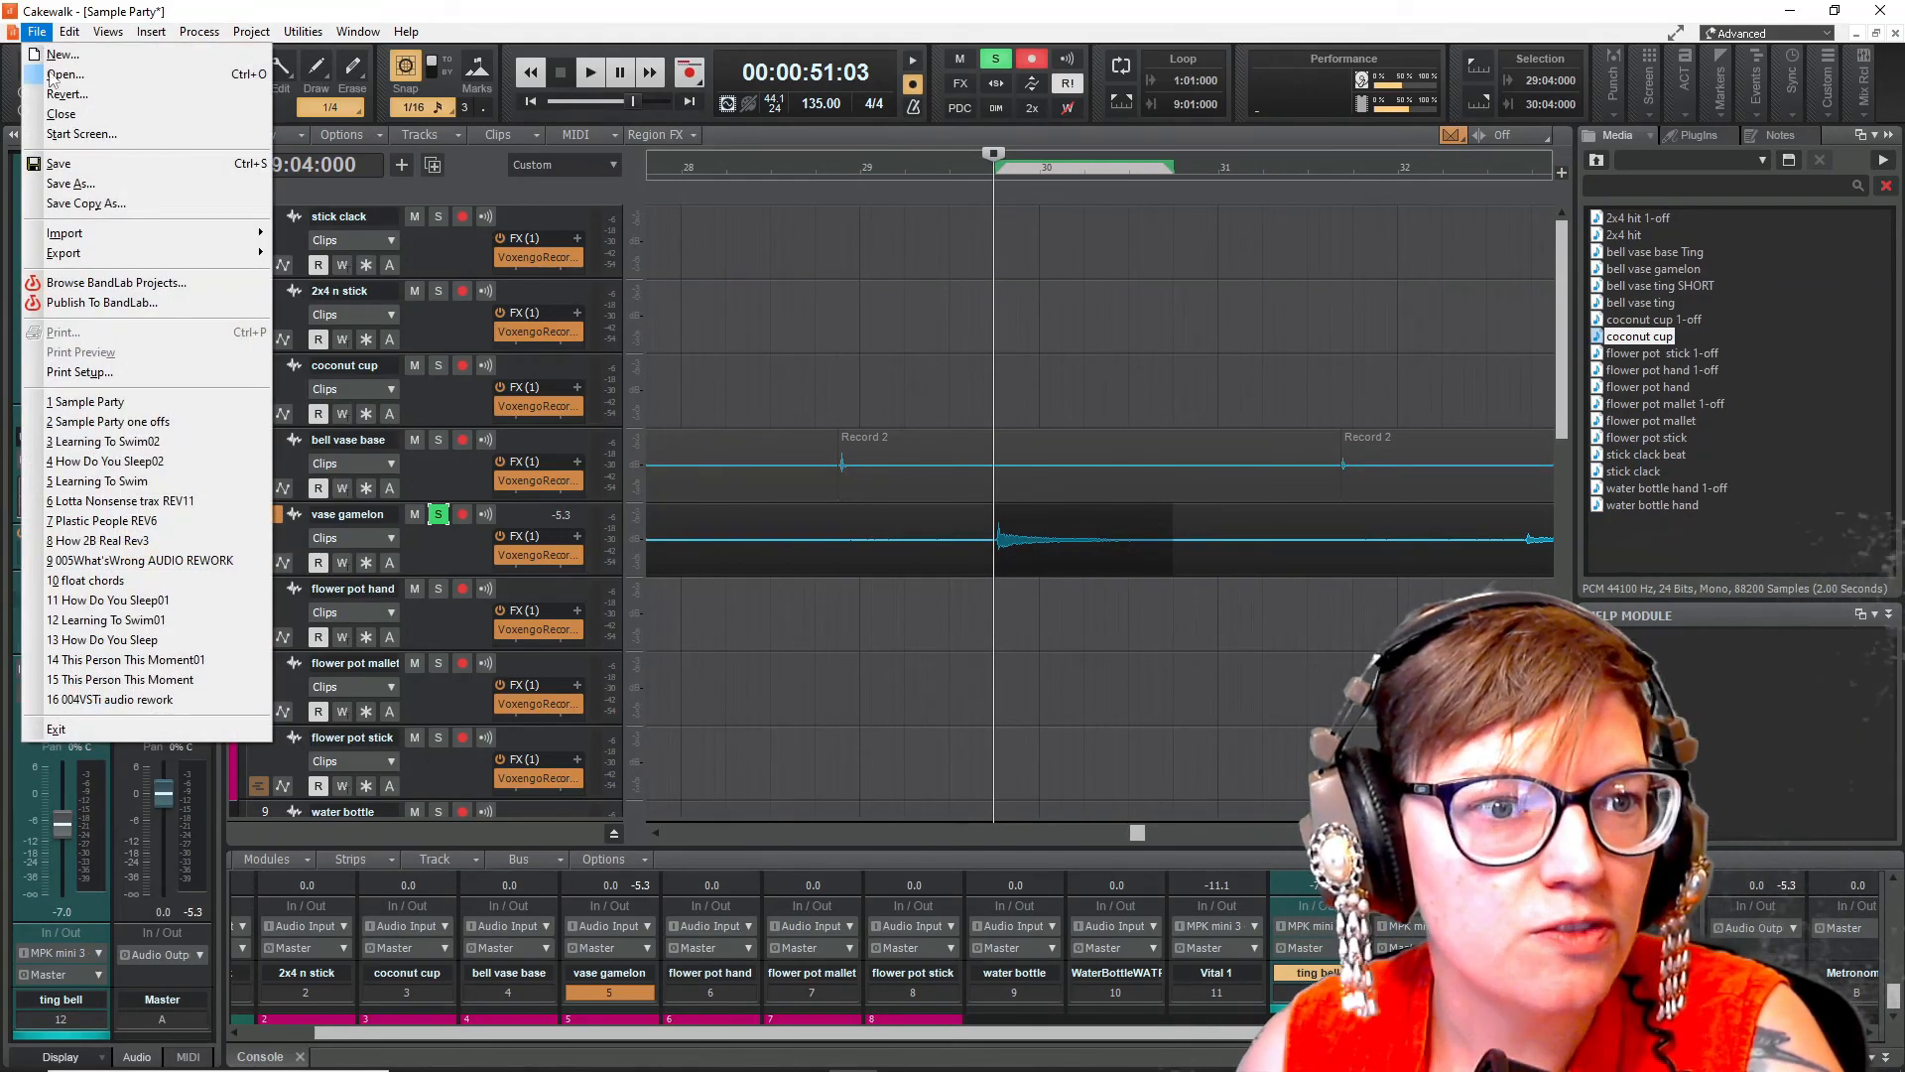
pyautogui.moveTo(109, 252)
pyautogui.click(317, 255)
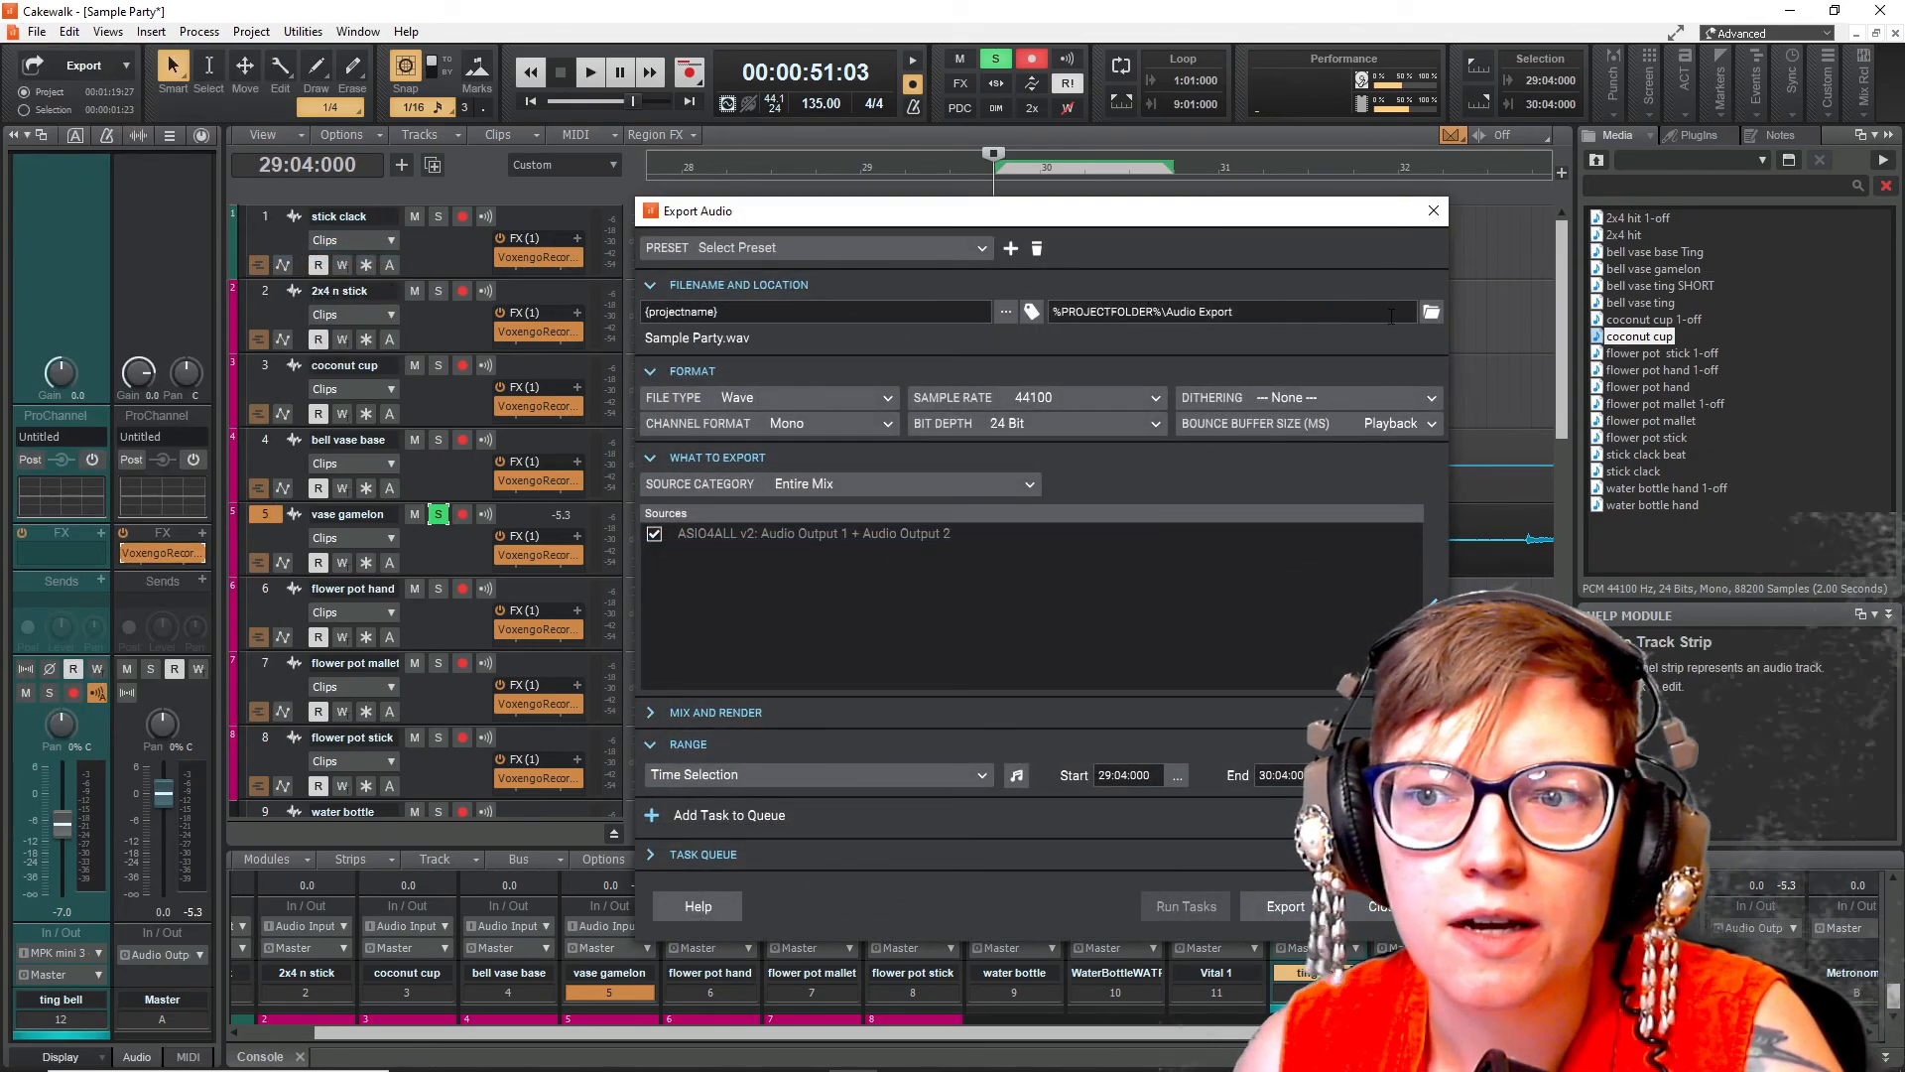
pyautogui.click(1429, 314)
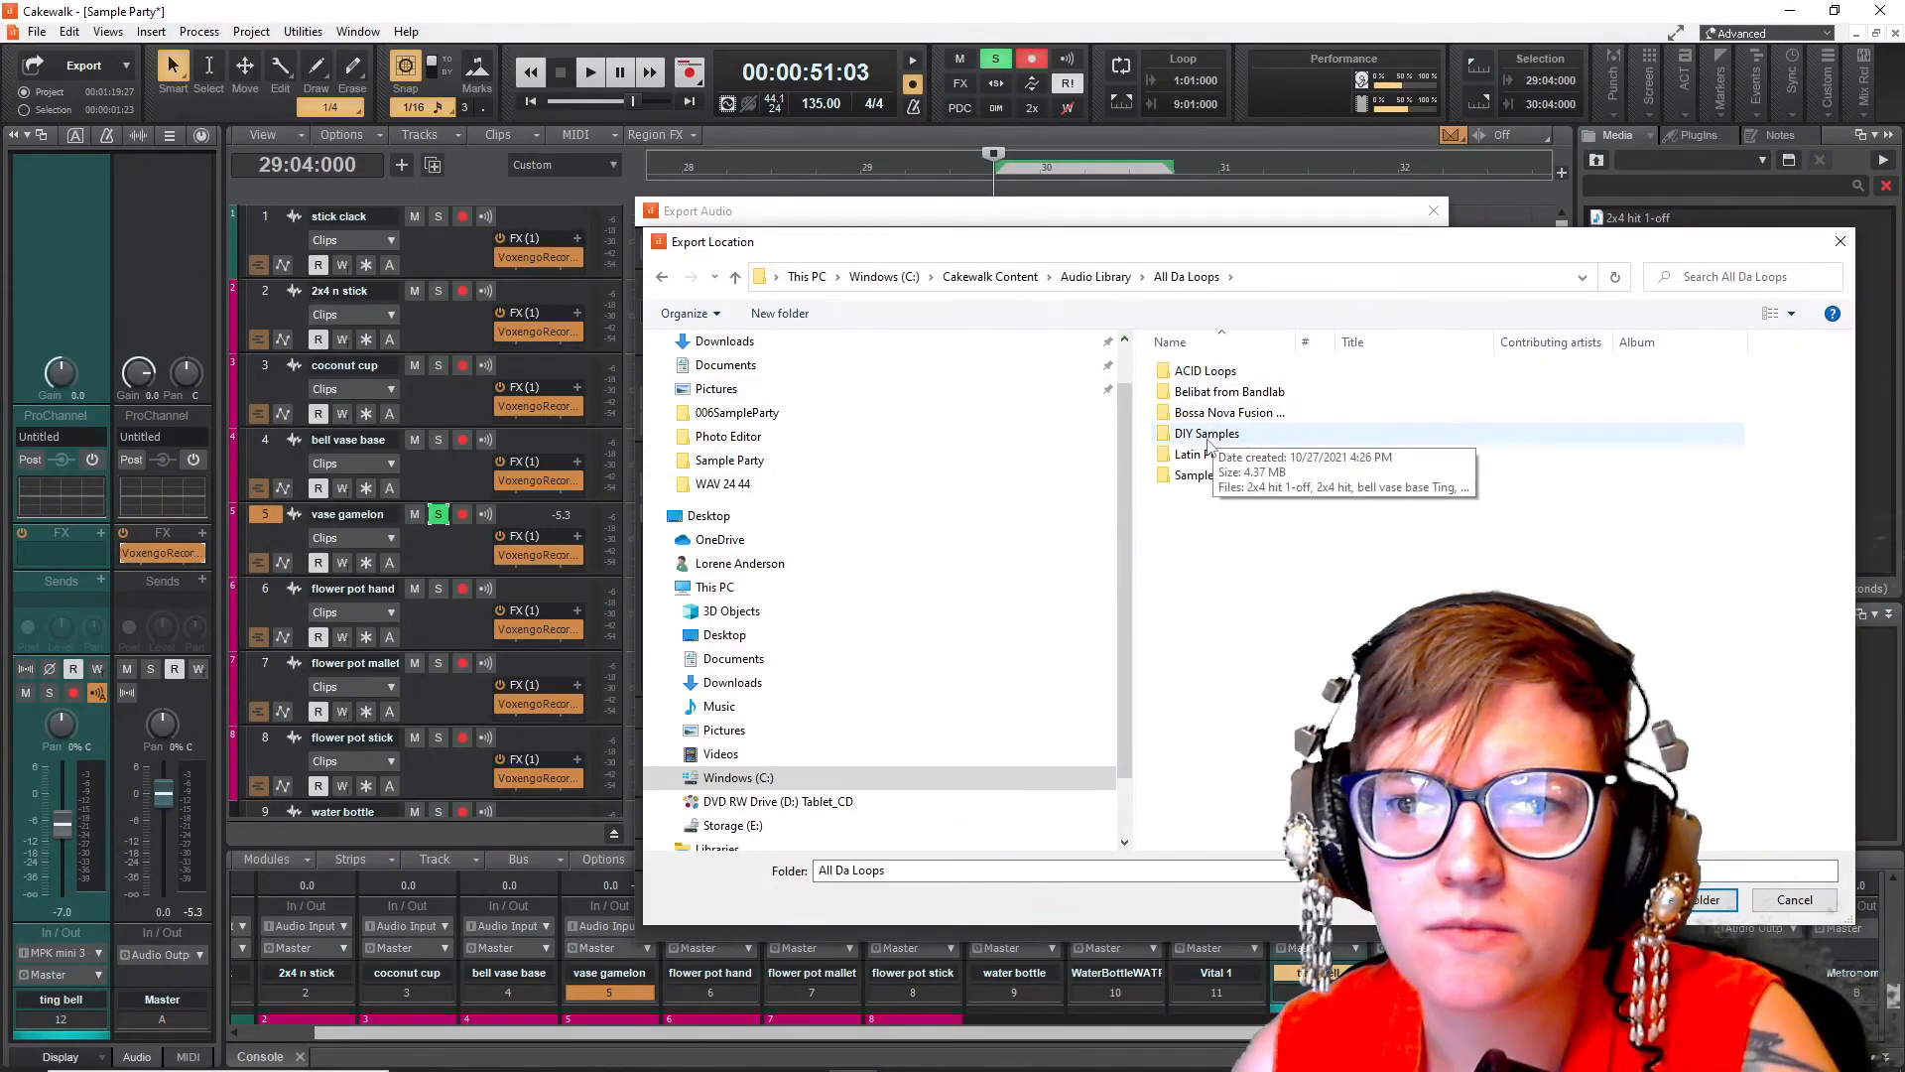
pyautogui.doubleClick(1210, 436)
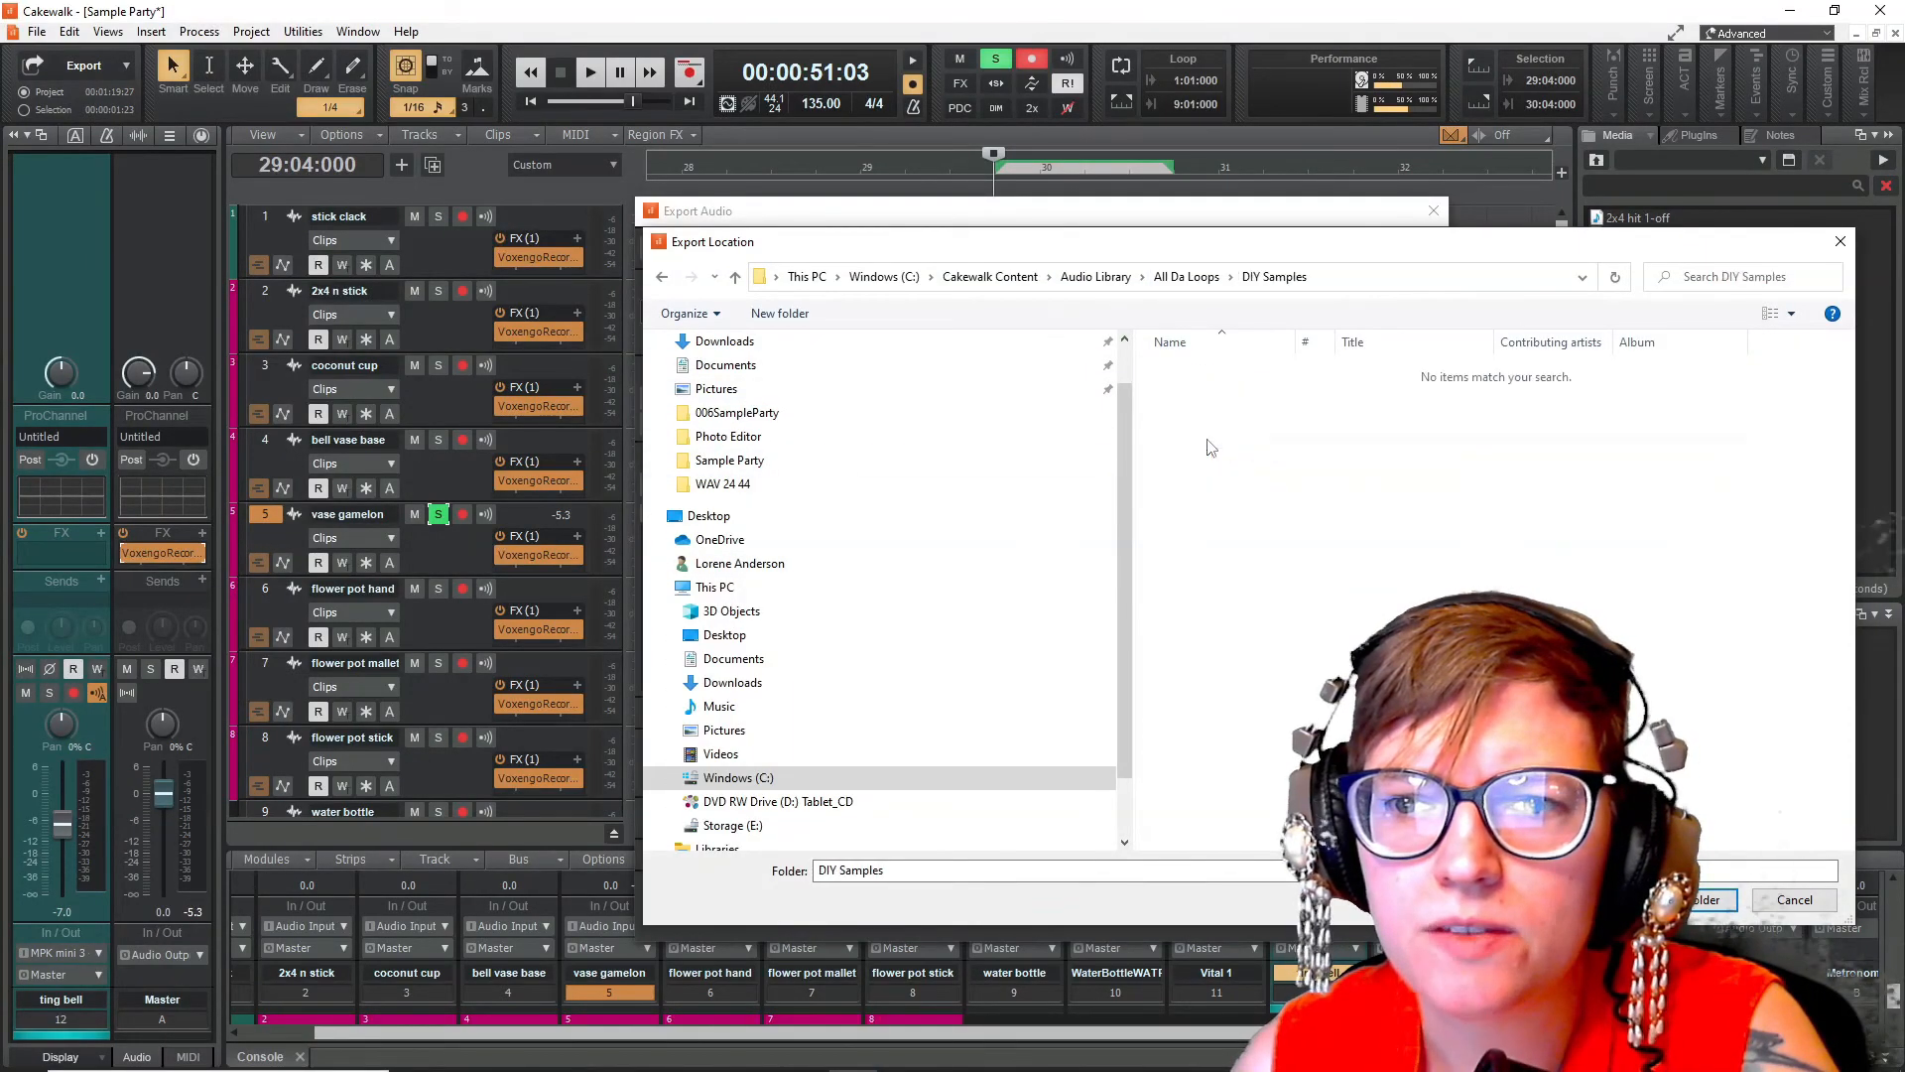
pyautogui.click(1699, 899)
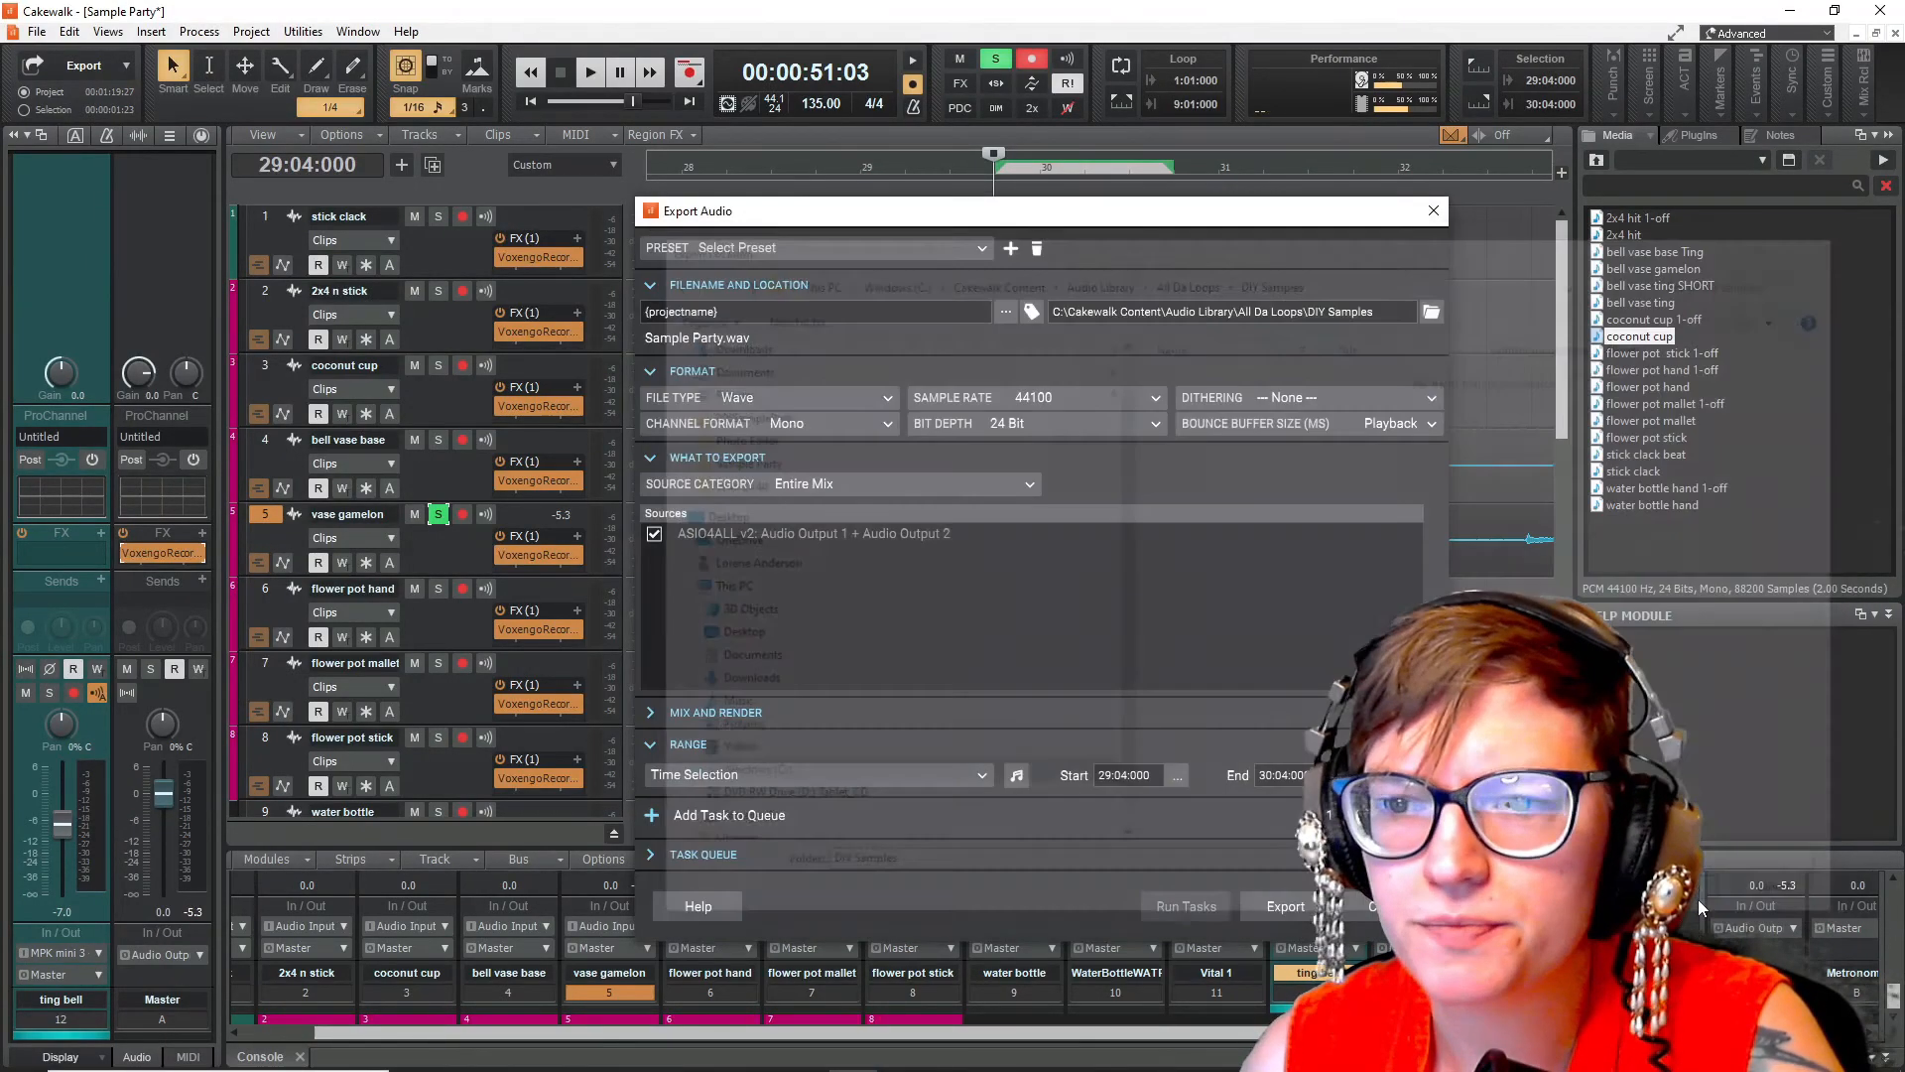
# - Name the export gamelon vase and export the selected range
pyautogui.moveTo(733, 312); pyautogui.dragTo(639, 292)
pyautogui.write('gamelon')
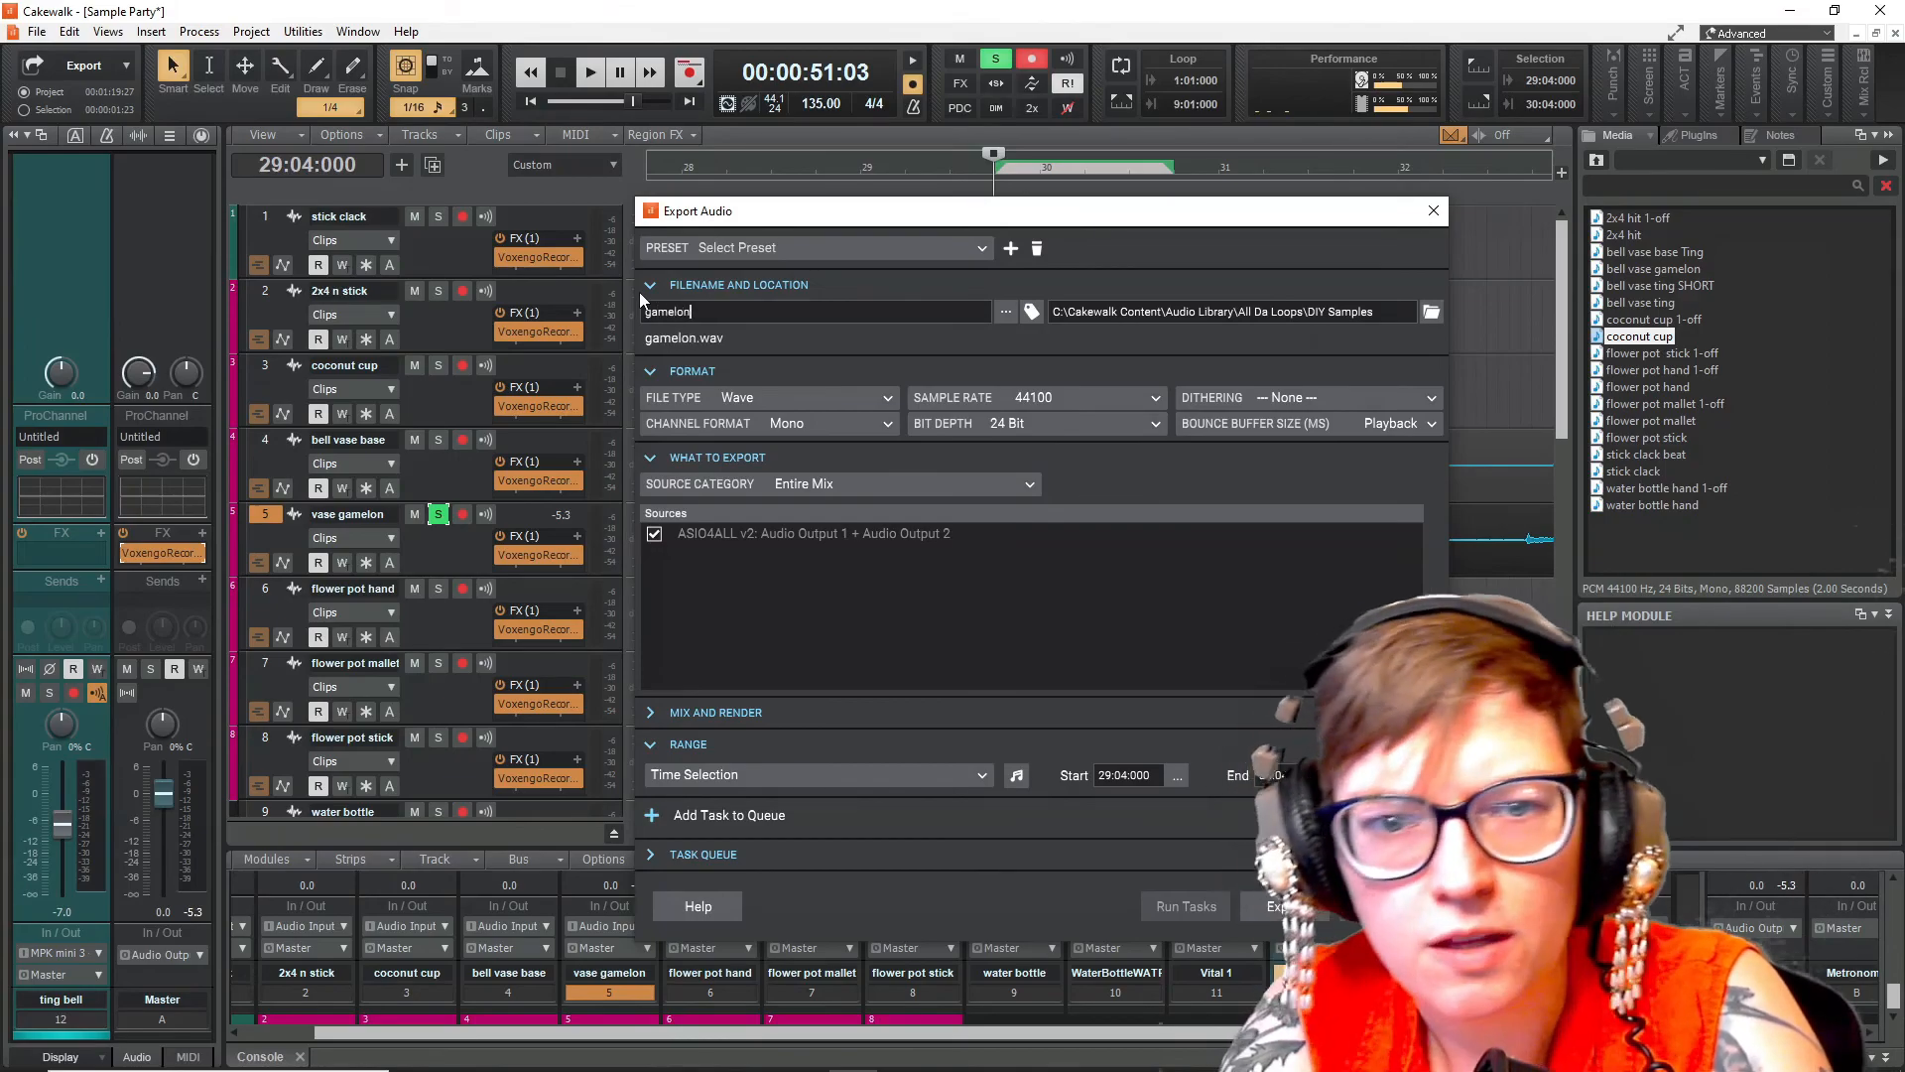
pyautogui.write(' vase')
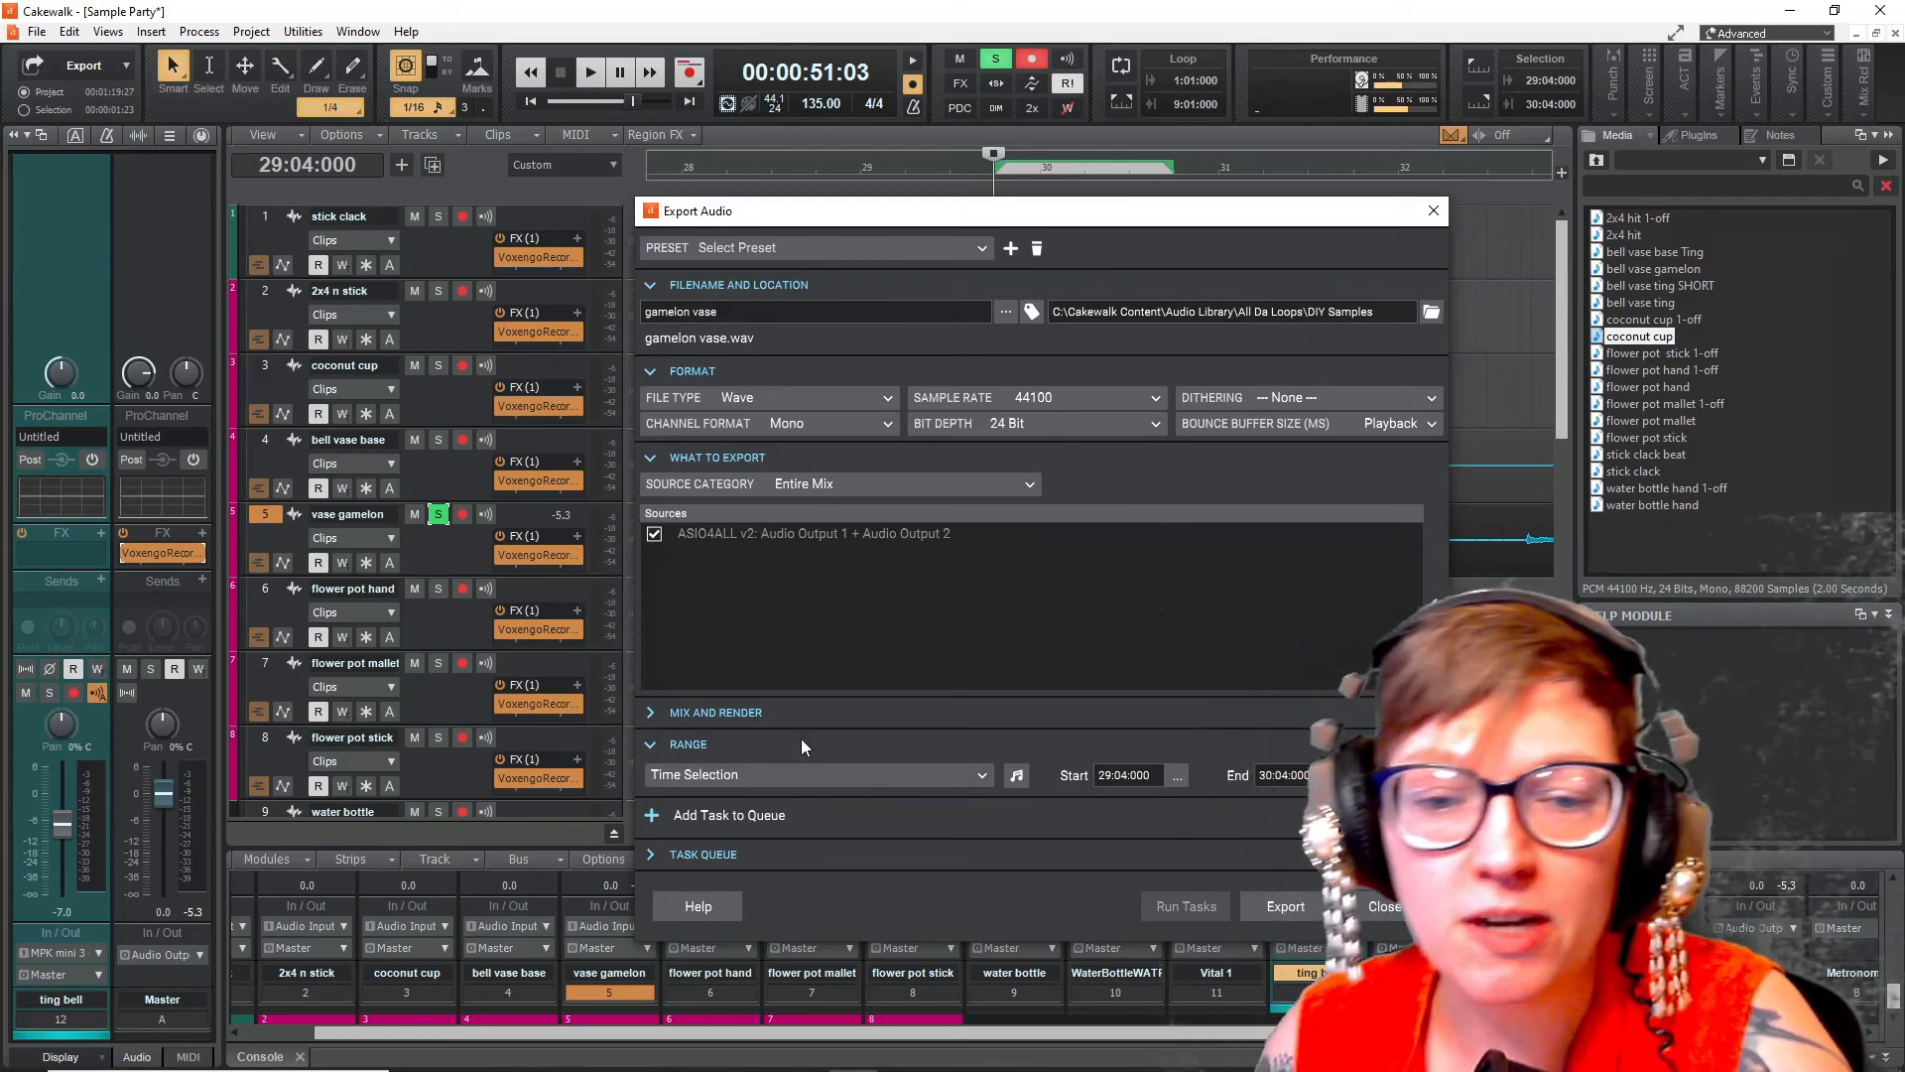
pyautogui.click(1285, 906)
# - Preview the bell vase gamelon sample in the media browser
pyautogui.click(1643, 270)
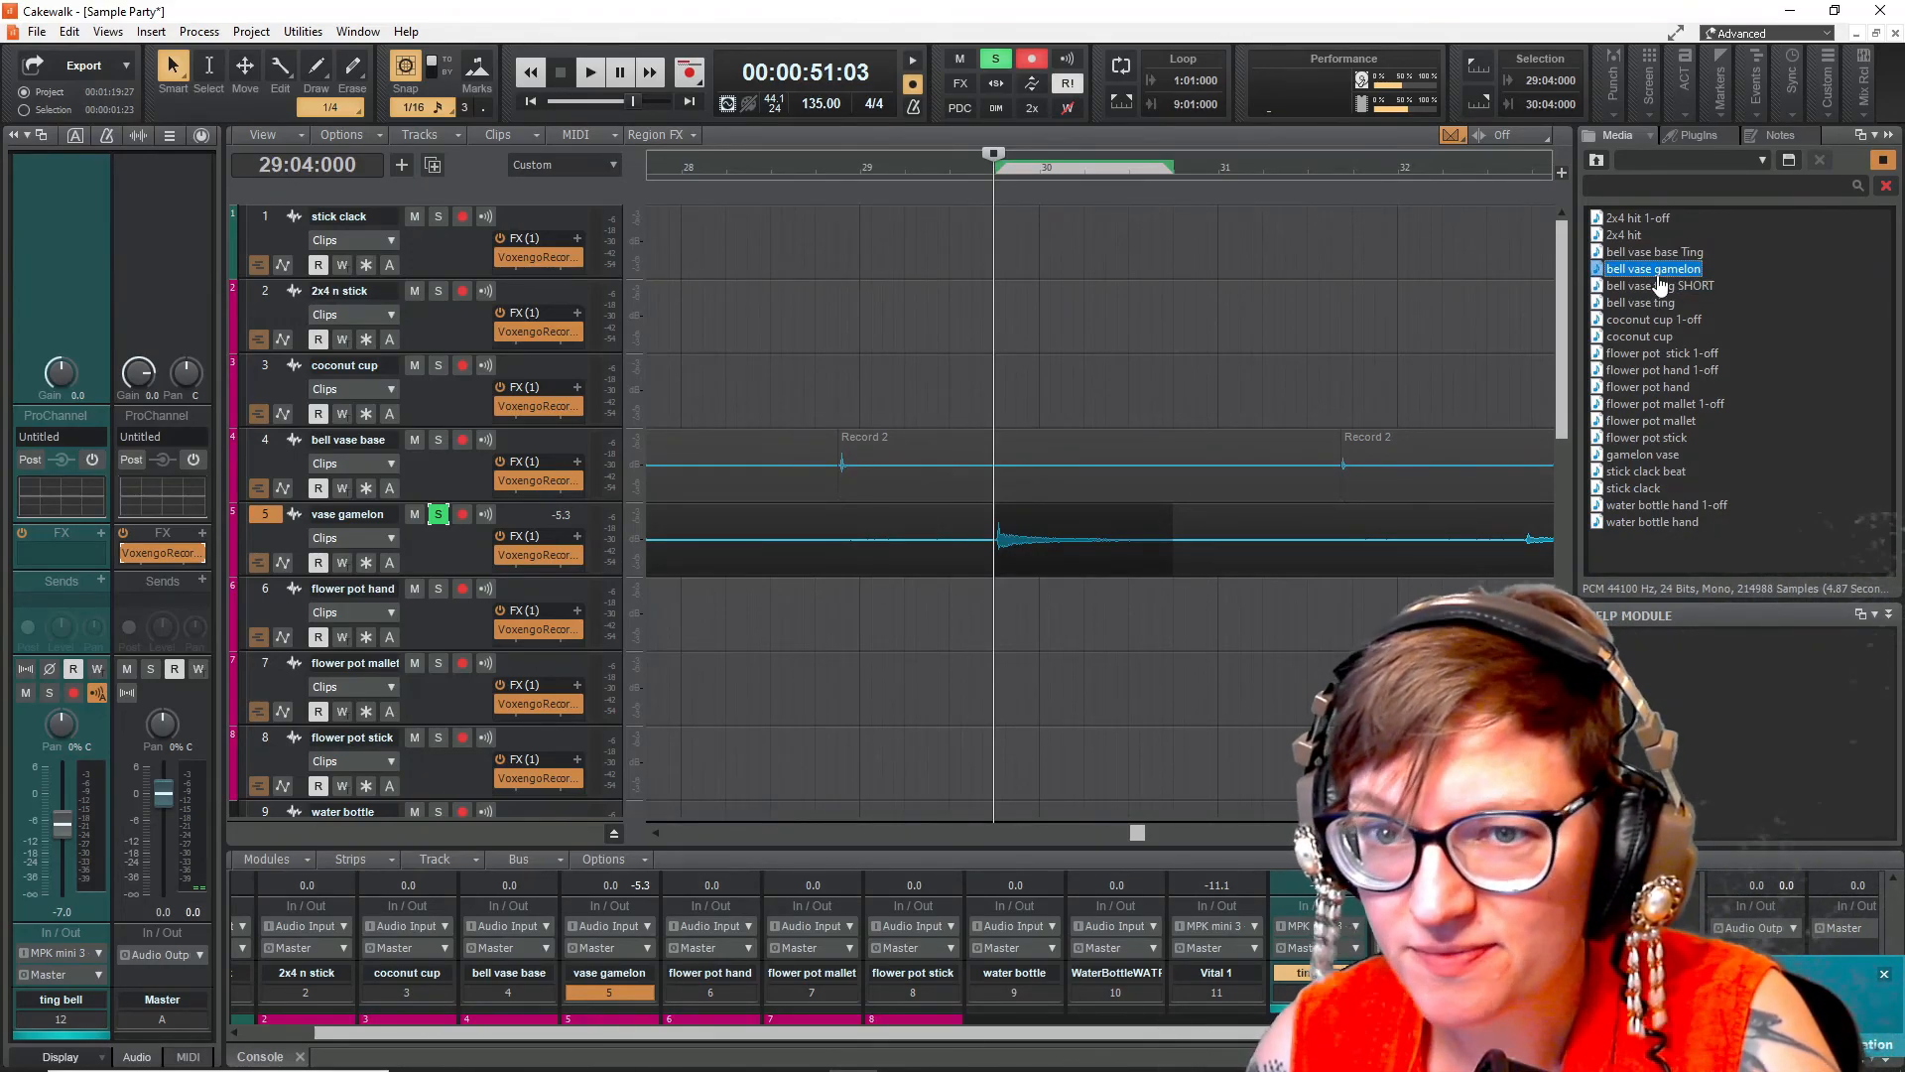
pyautogui.click(1883, 162)
pyautogui.scroll(-5, 762, 590)
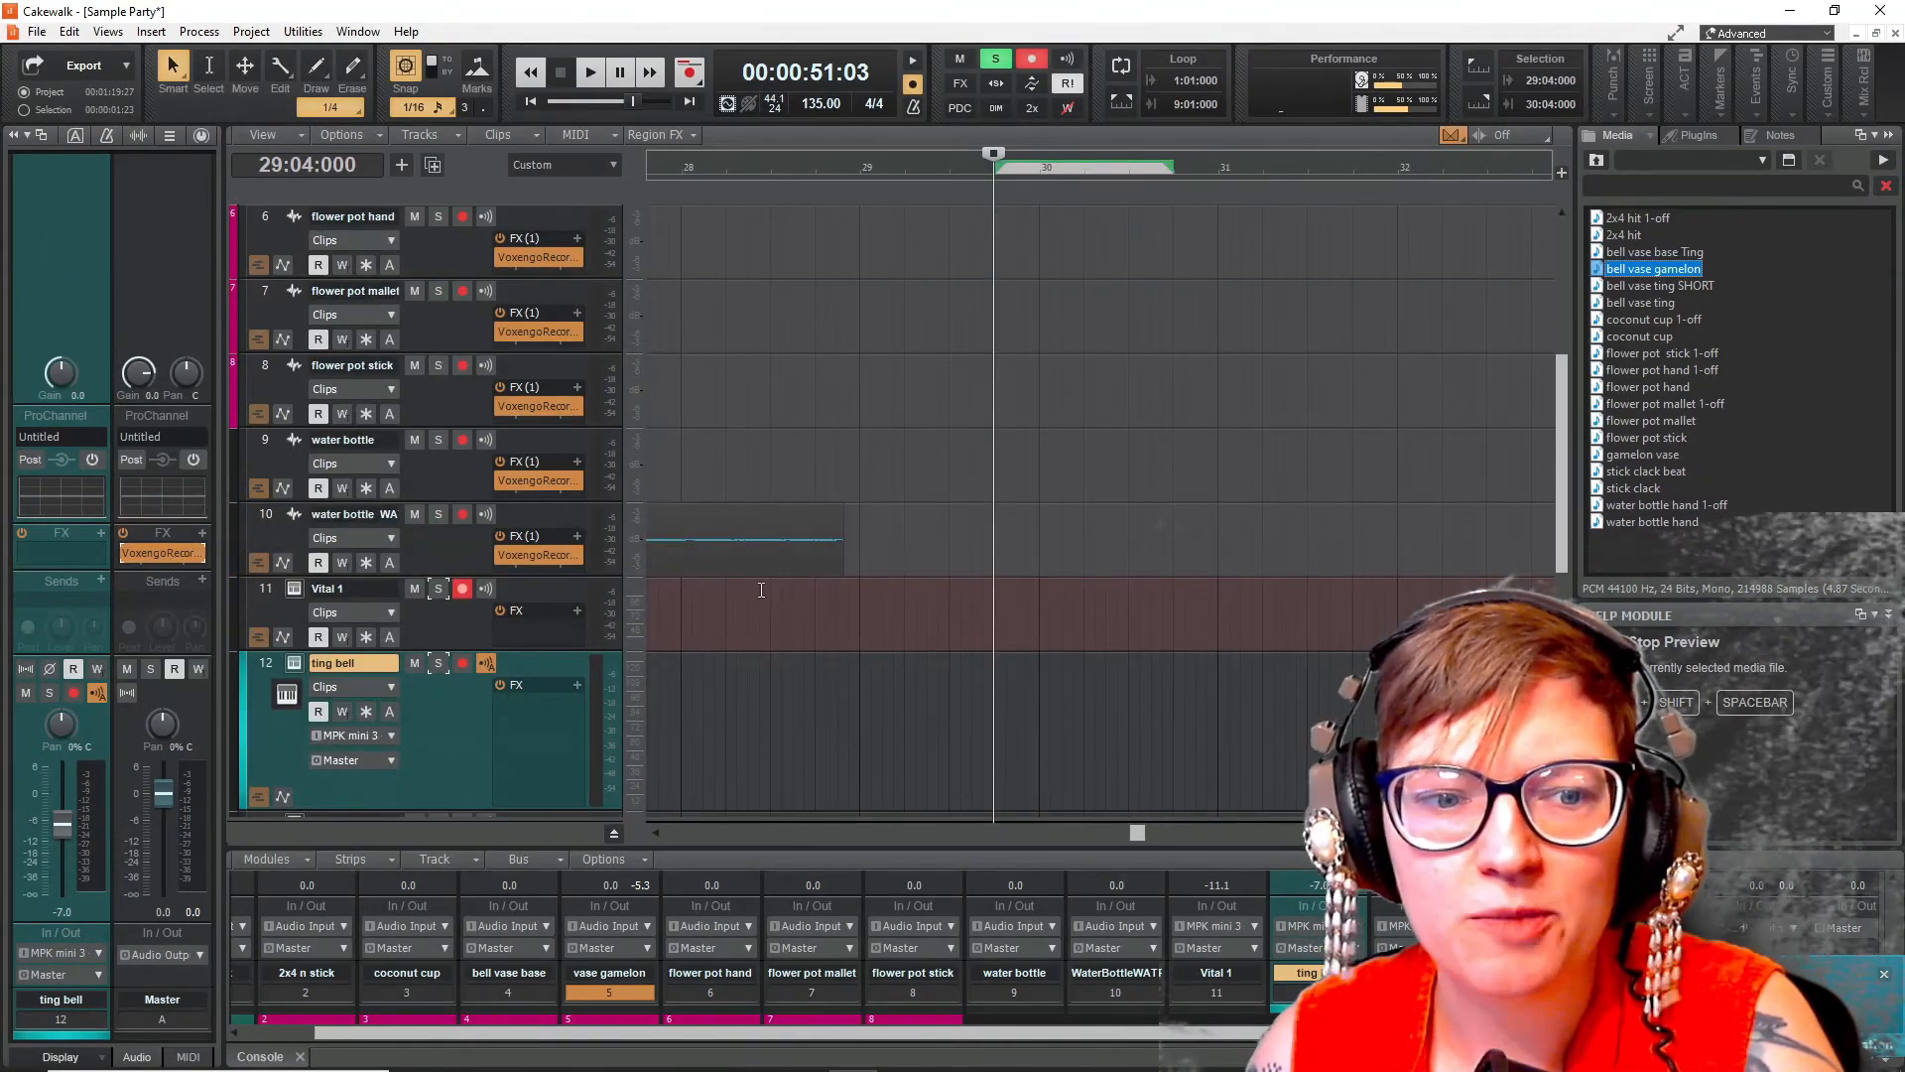
pyautogui.scroll(-4, 871, 487)
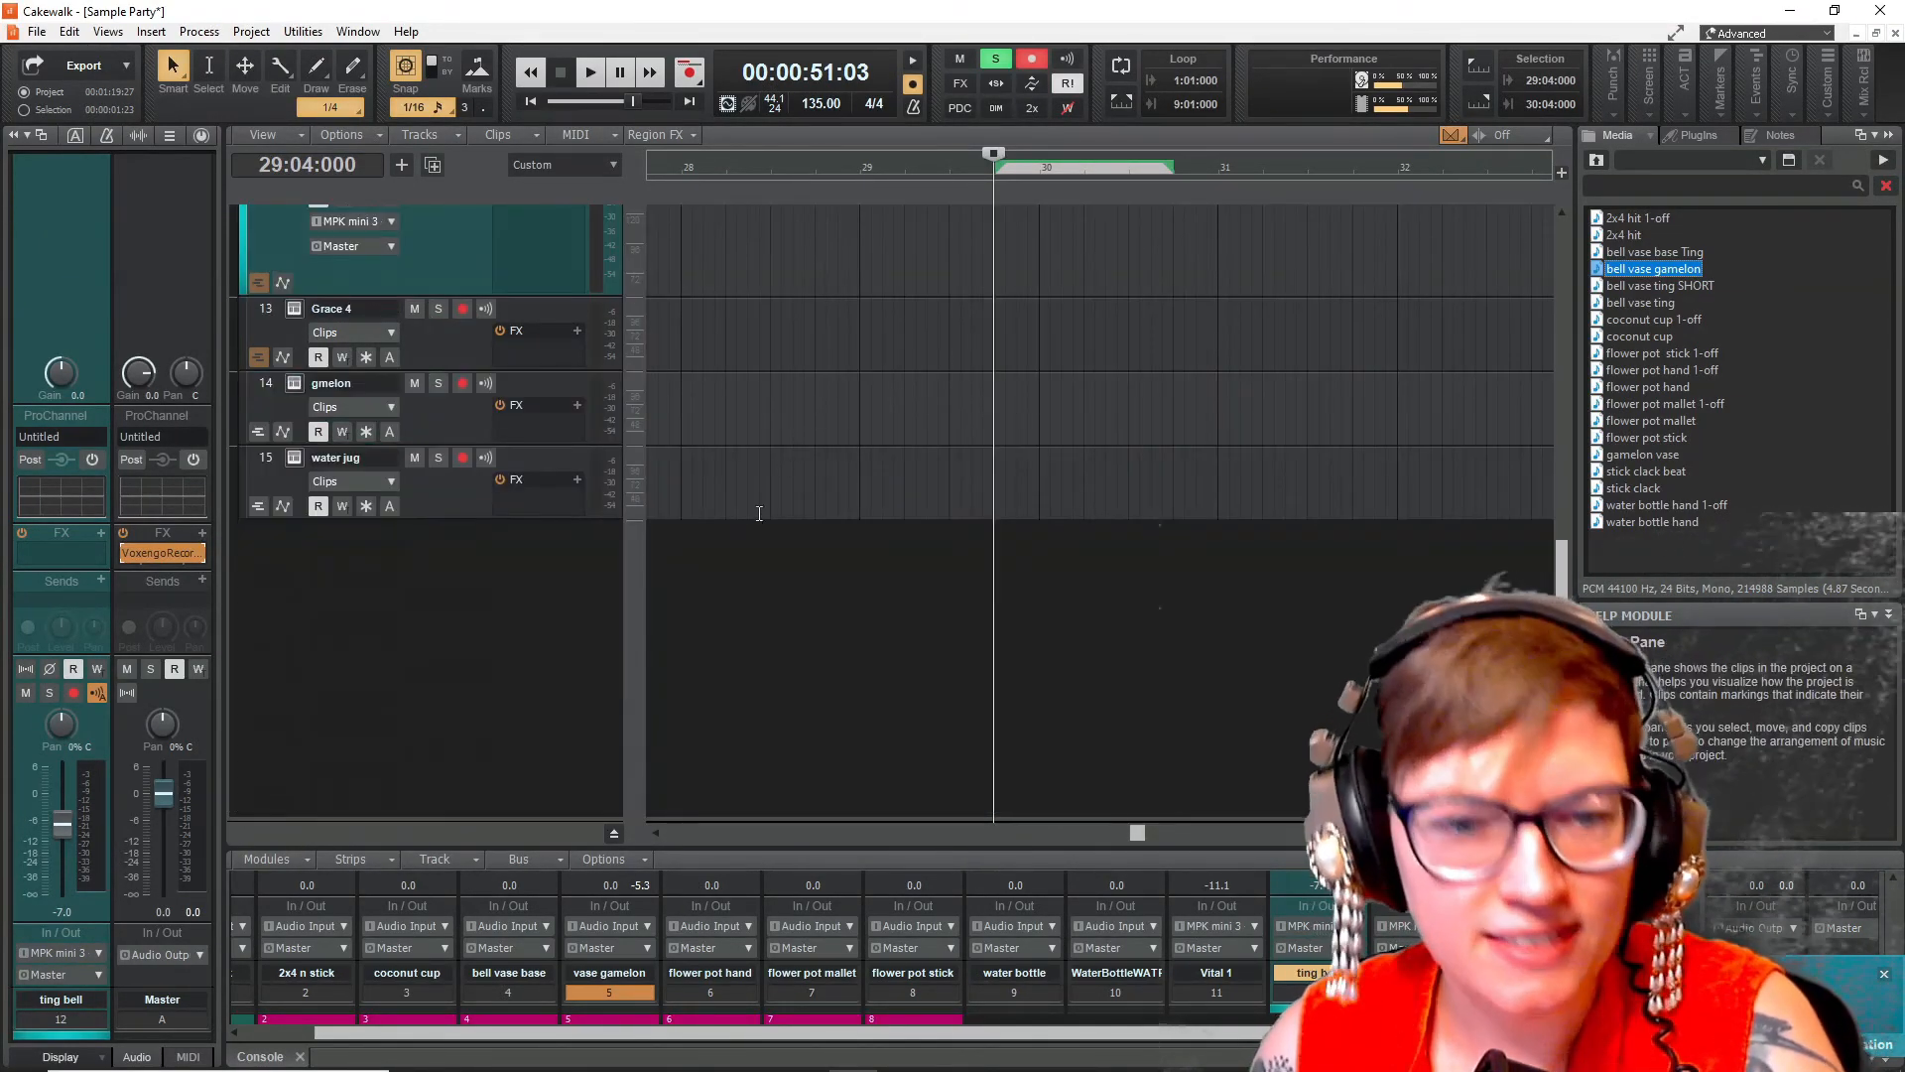
pyautogui.rightClick(404, 608)
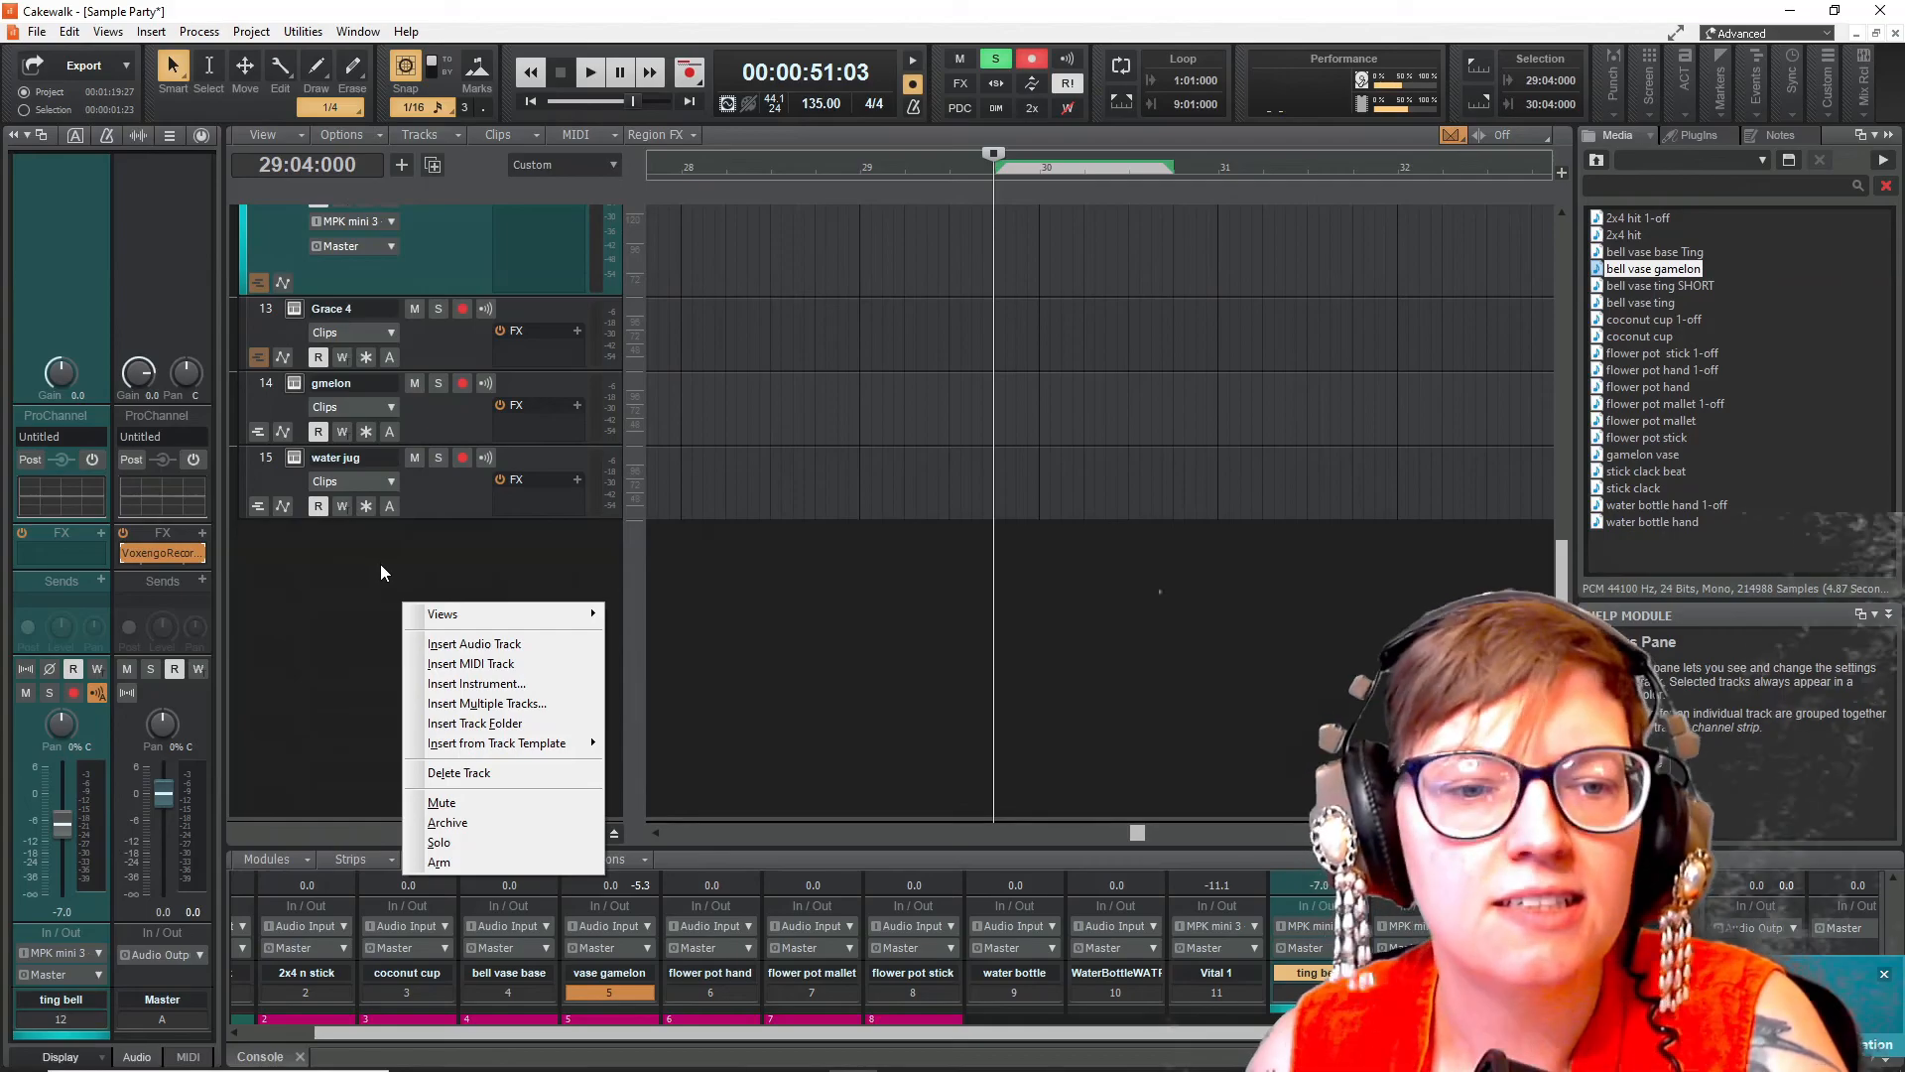
pyautogui.moveTo(447, 599)
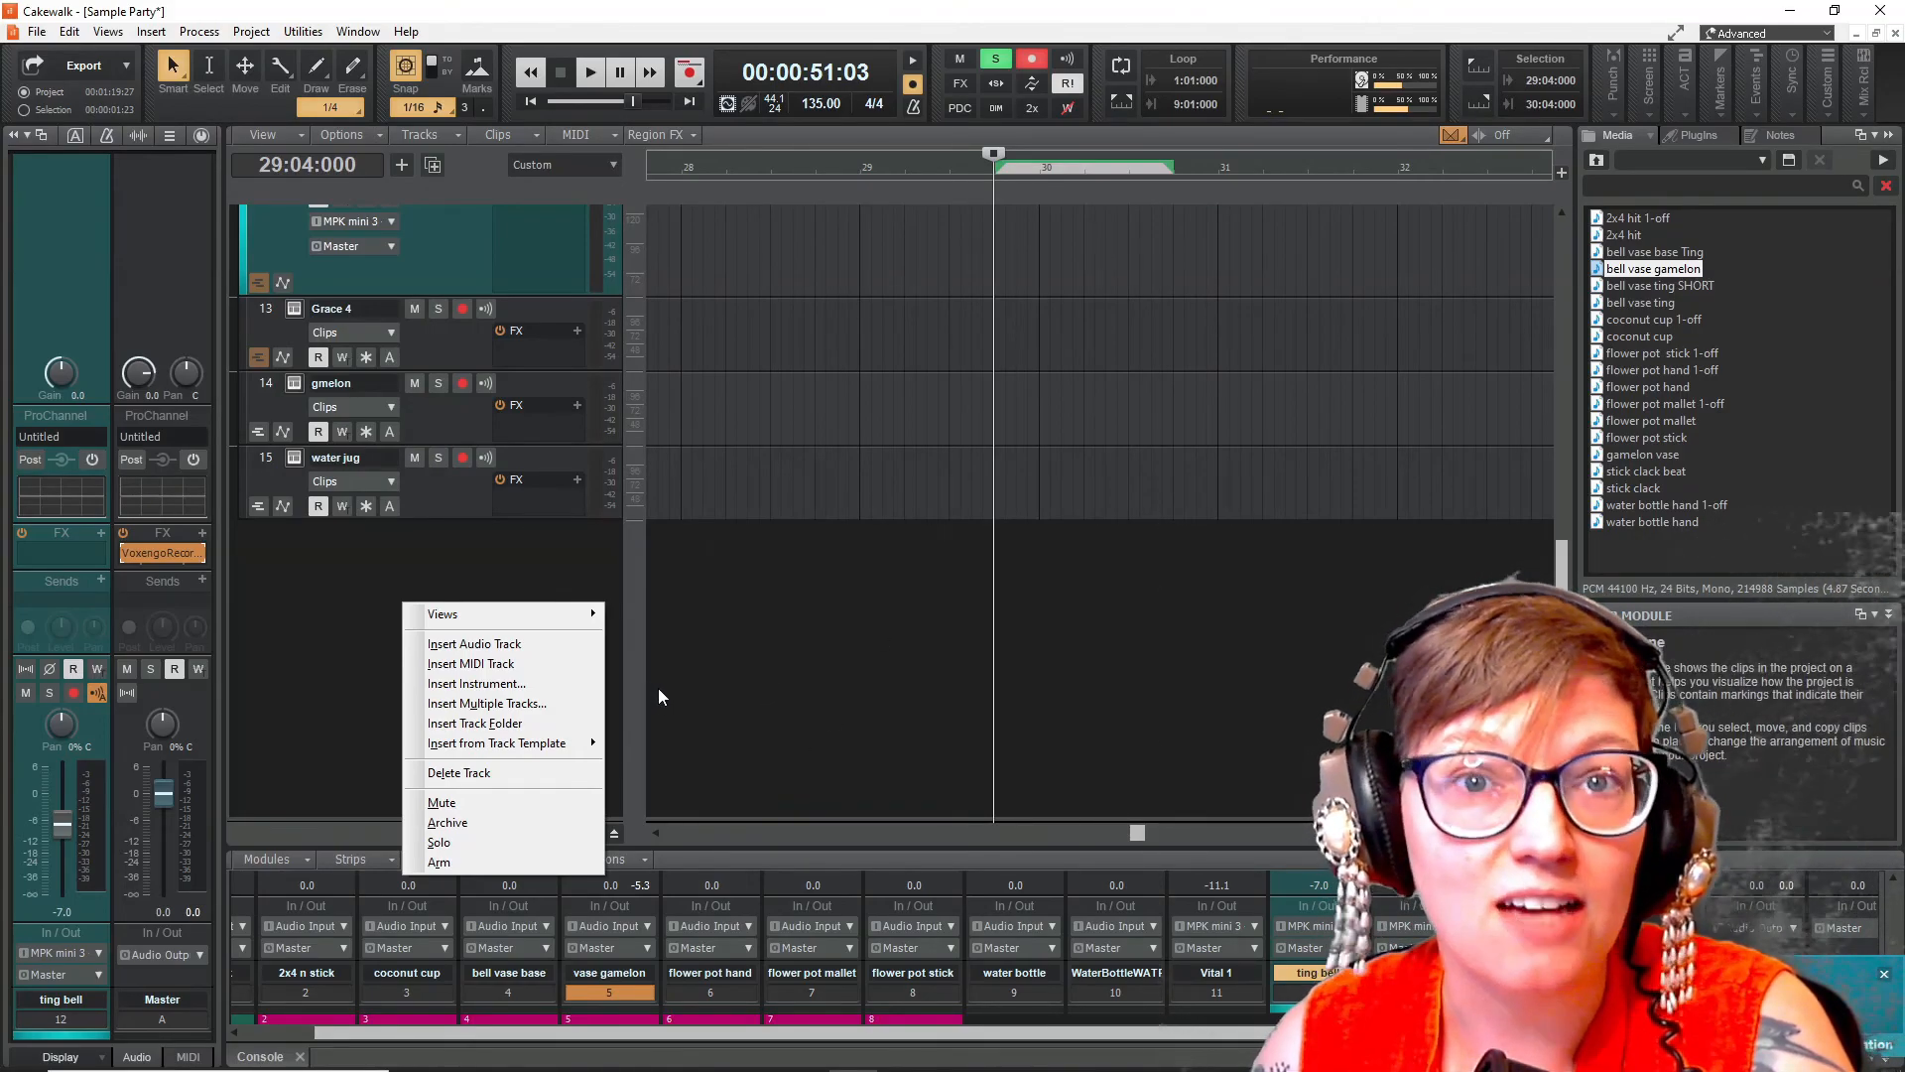
pyautogui.click(498, 684)
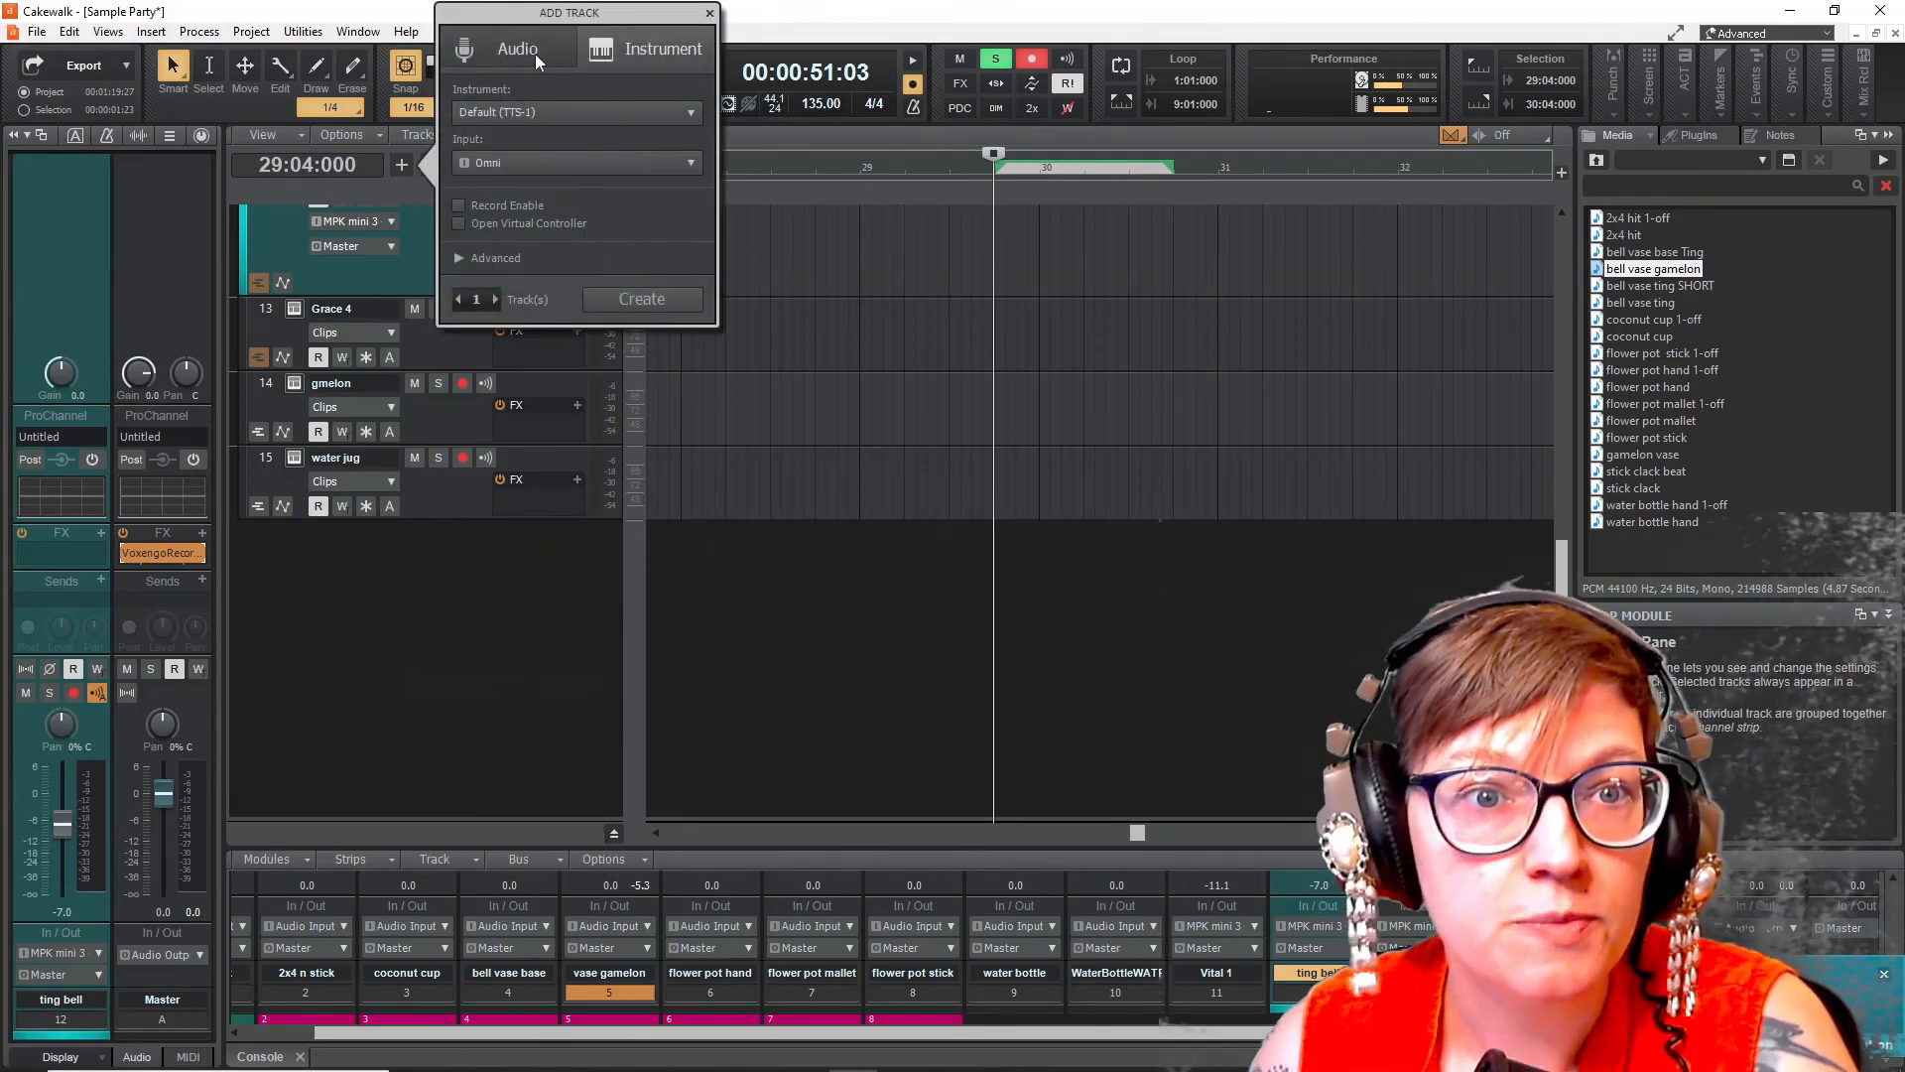
pyautogui.click(569, 109)
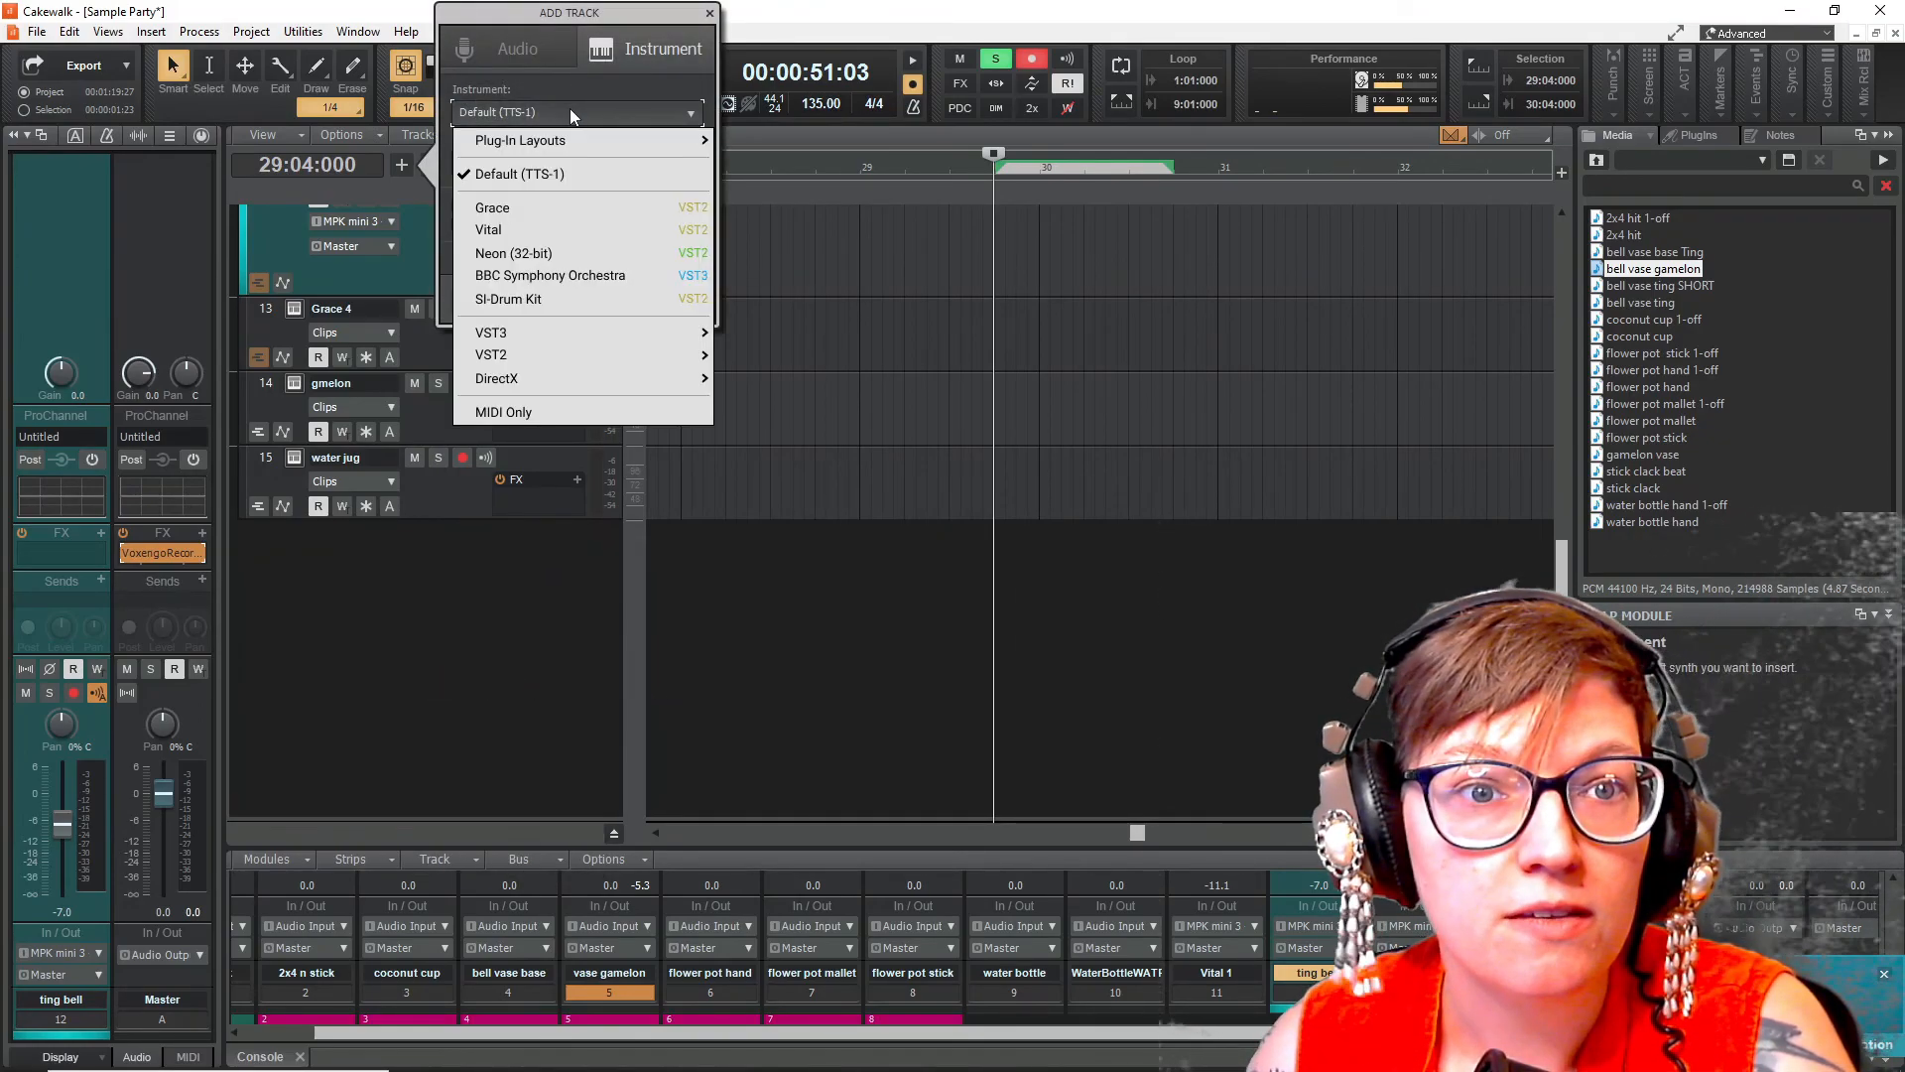
pyautogui.click(492, 208)
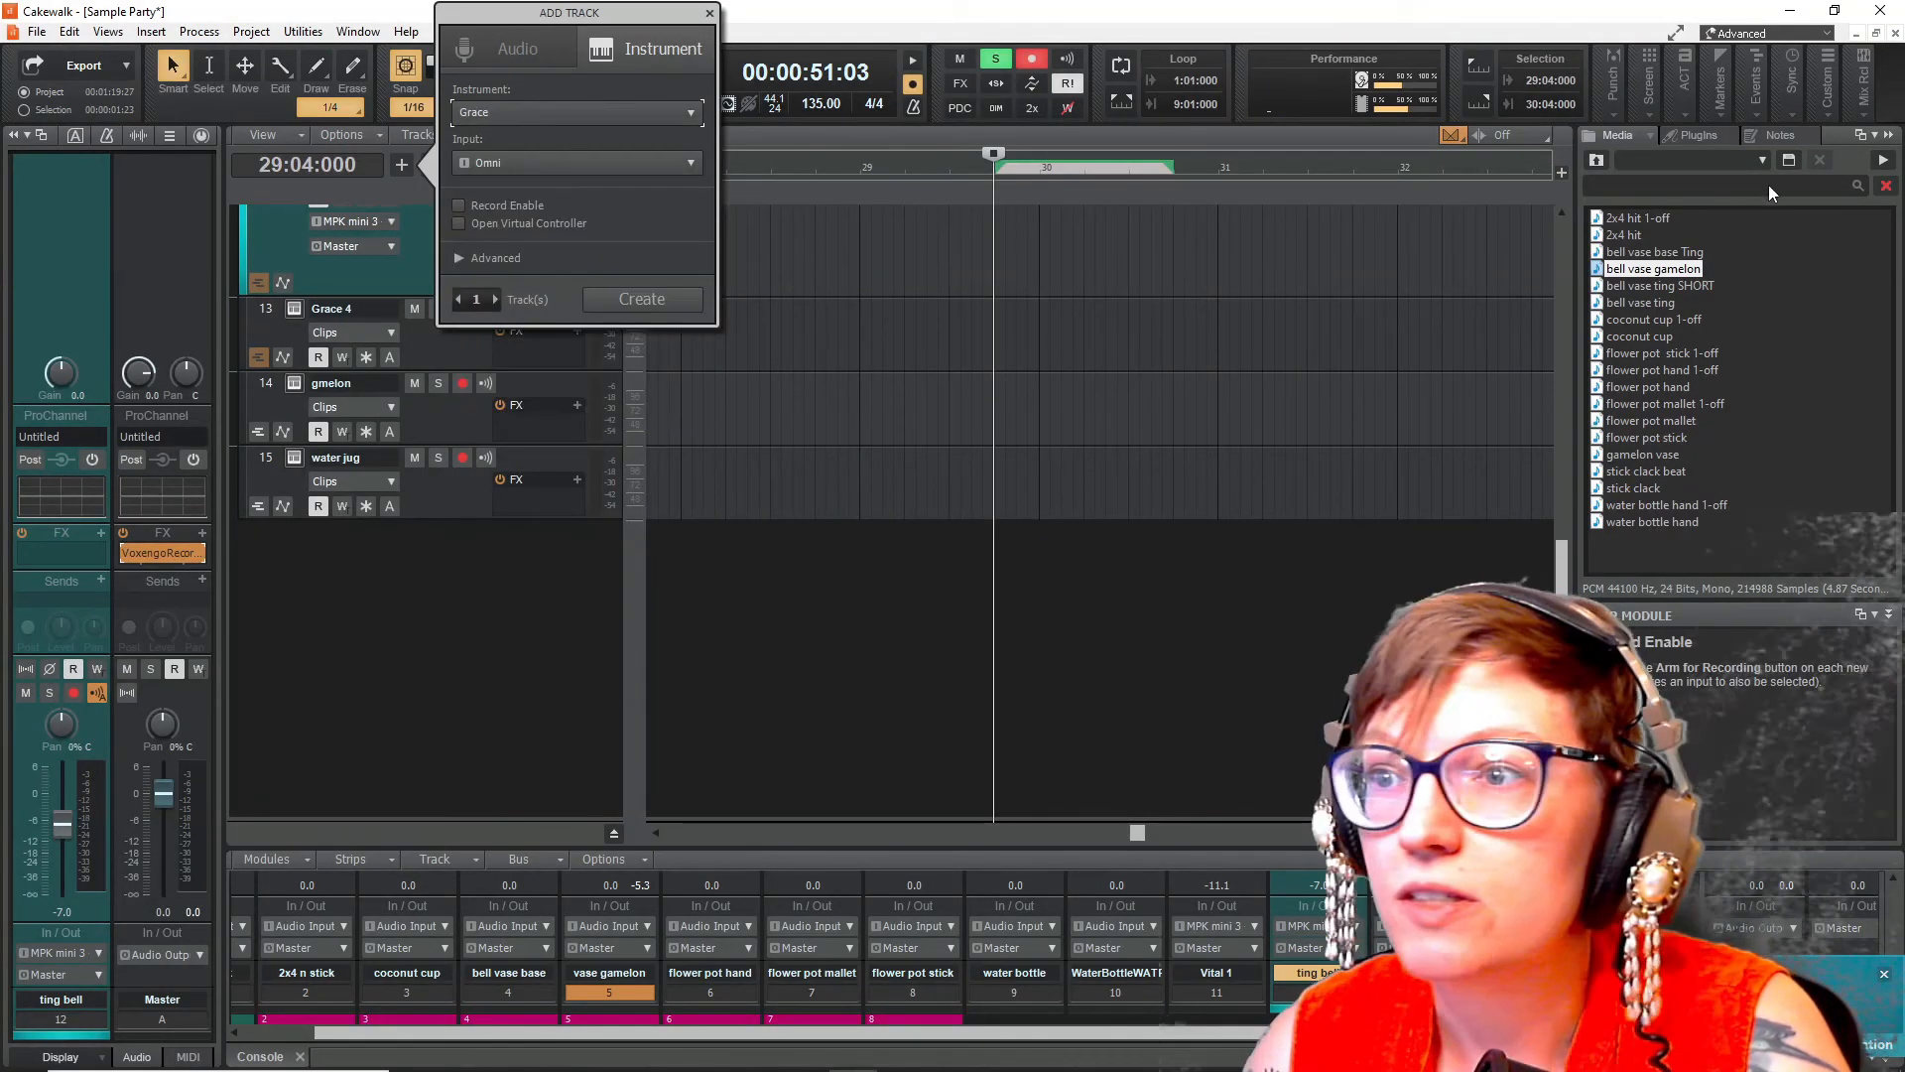
# - Add a Grace instrument track from the VST2 plug-ins and set its input to MPK mini 3 MIDI Omni
pyautogui.click(1700, 135)
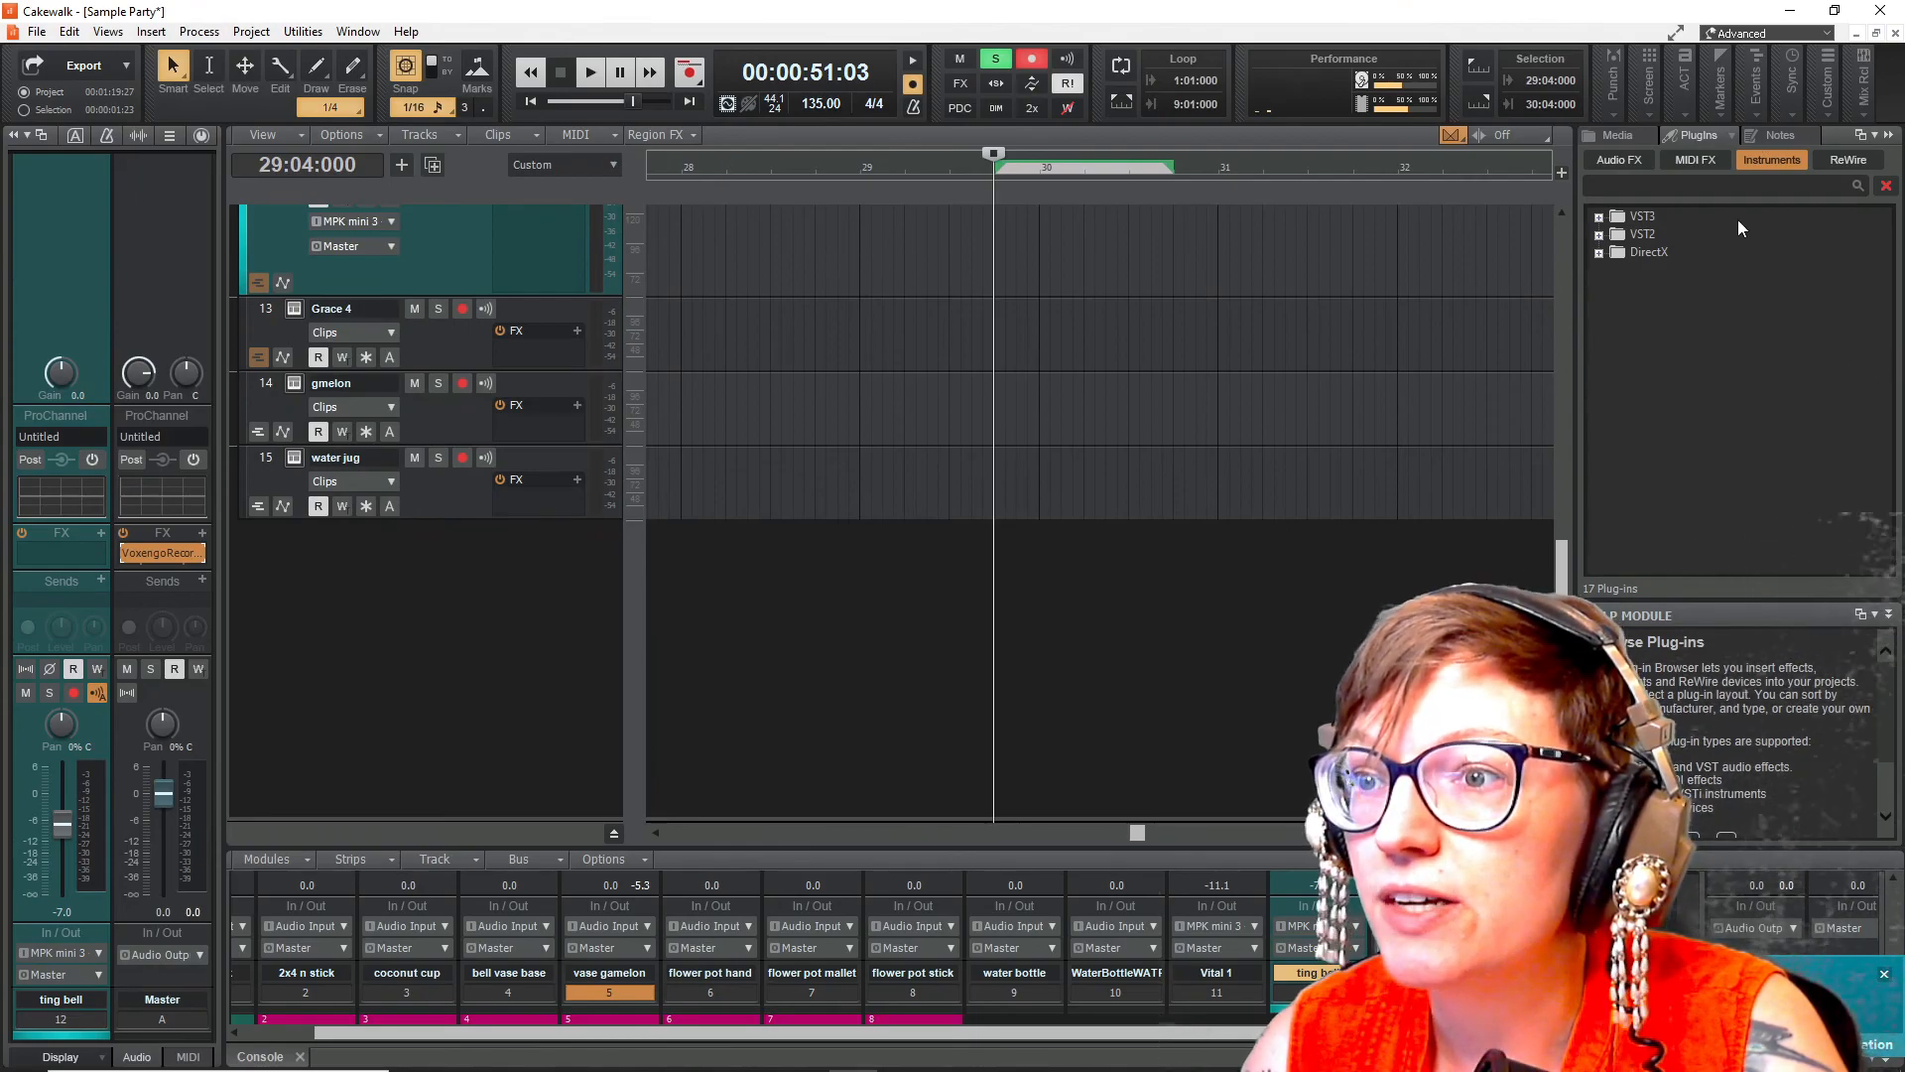
pyautogui.click(1599, 237)
pyautogui.click(1665, 270)
pyautogui.moveTo(1669, 272); pyautogui.dragTo(400, 579)
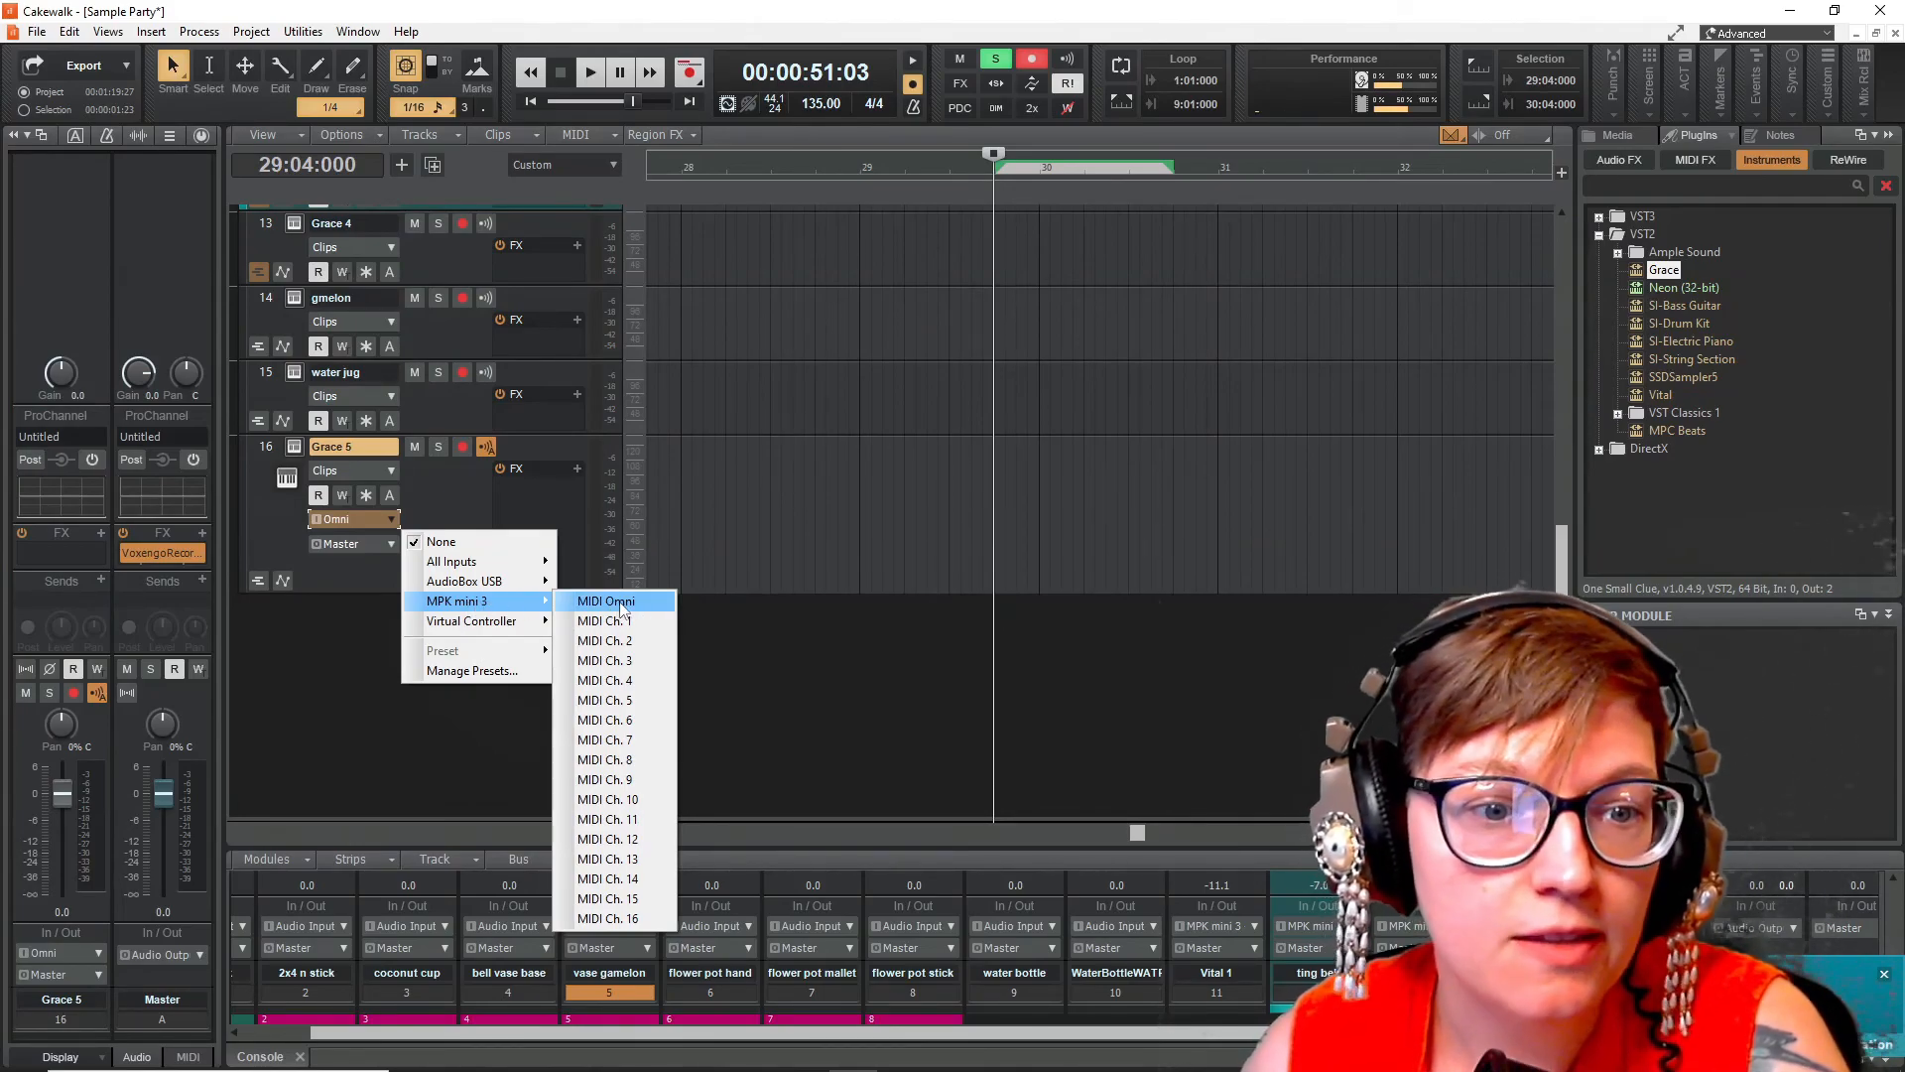
pyautogui.click(621, 604)
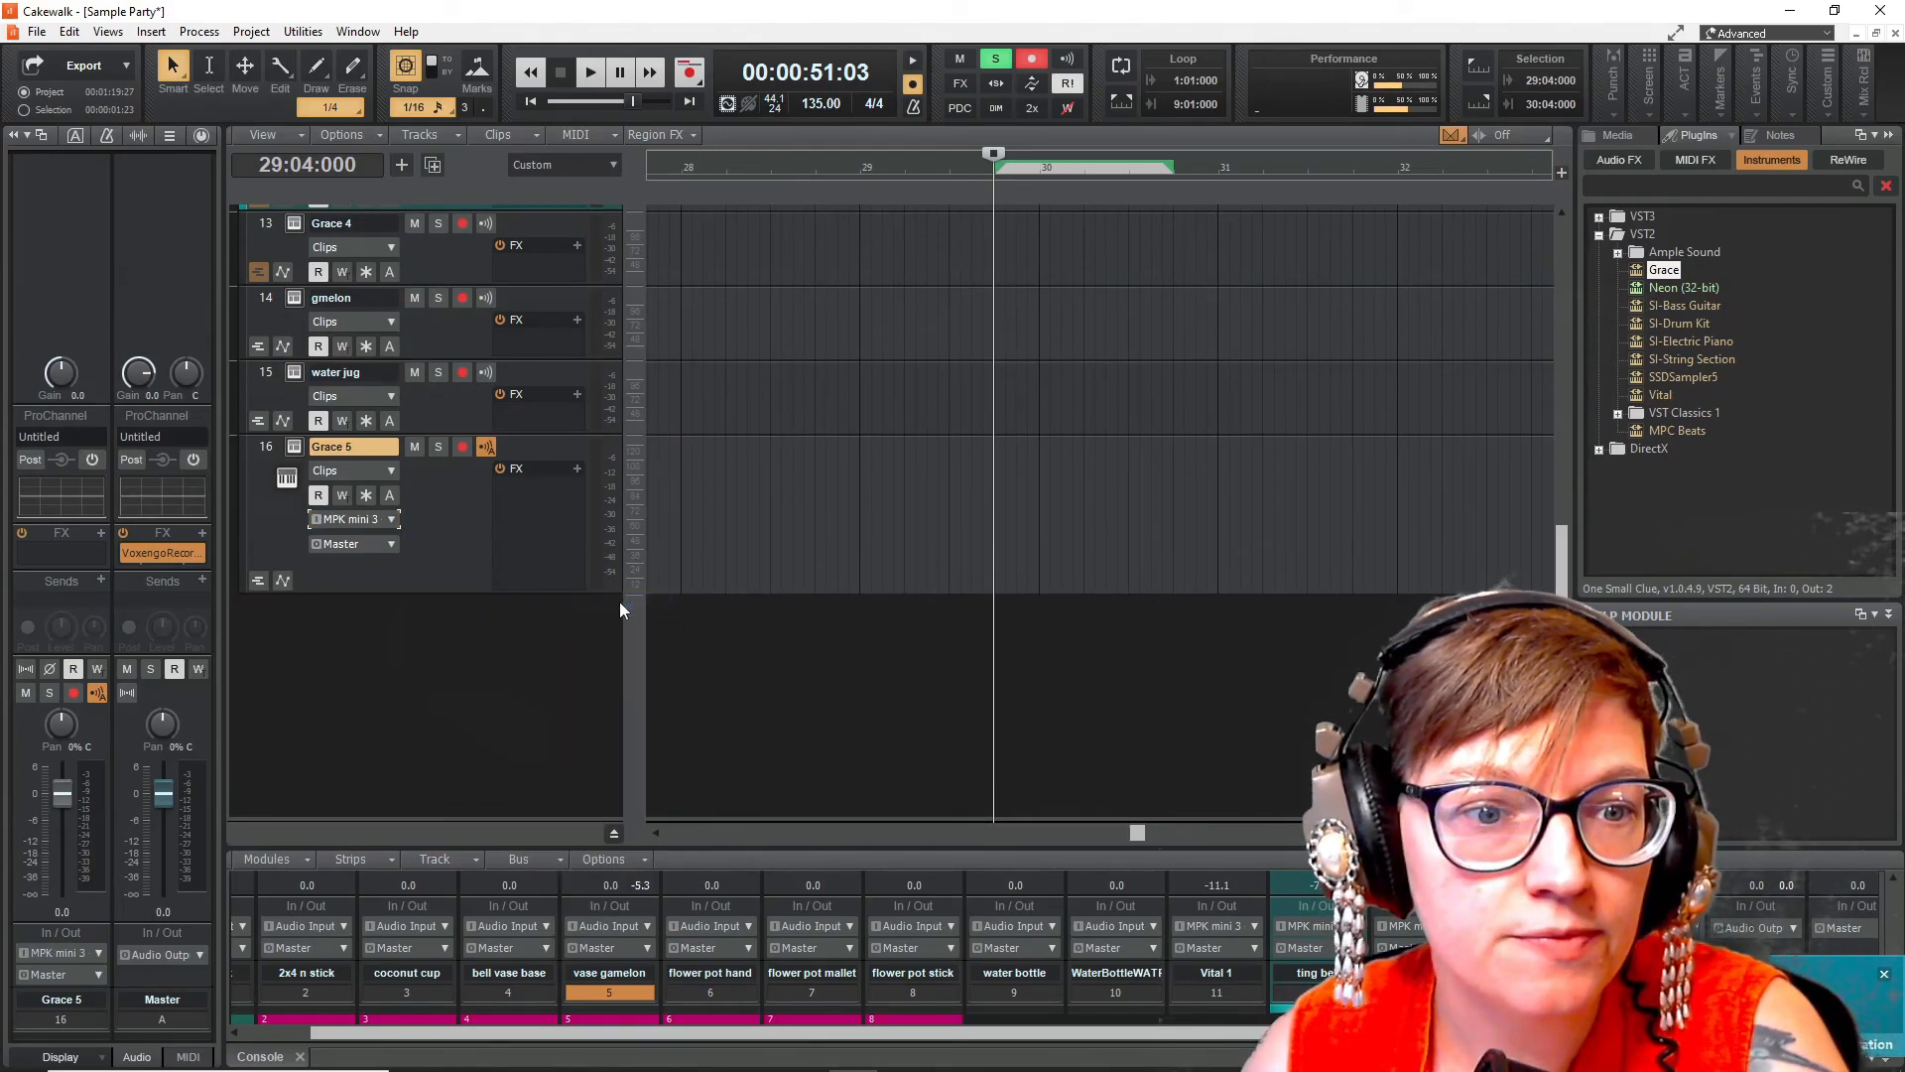
# - Open the Grace instrument and load the bell vase gamelon sample into it from the media browser
pyautogui.click(294, 447)
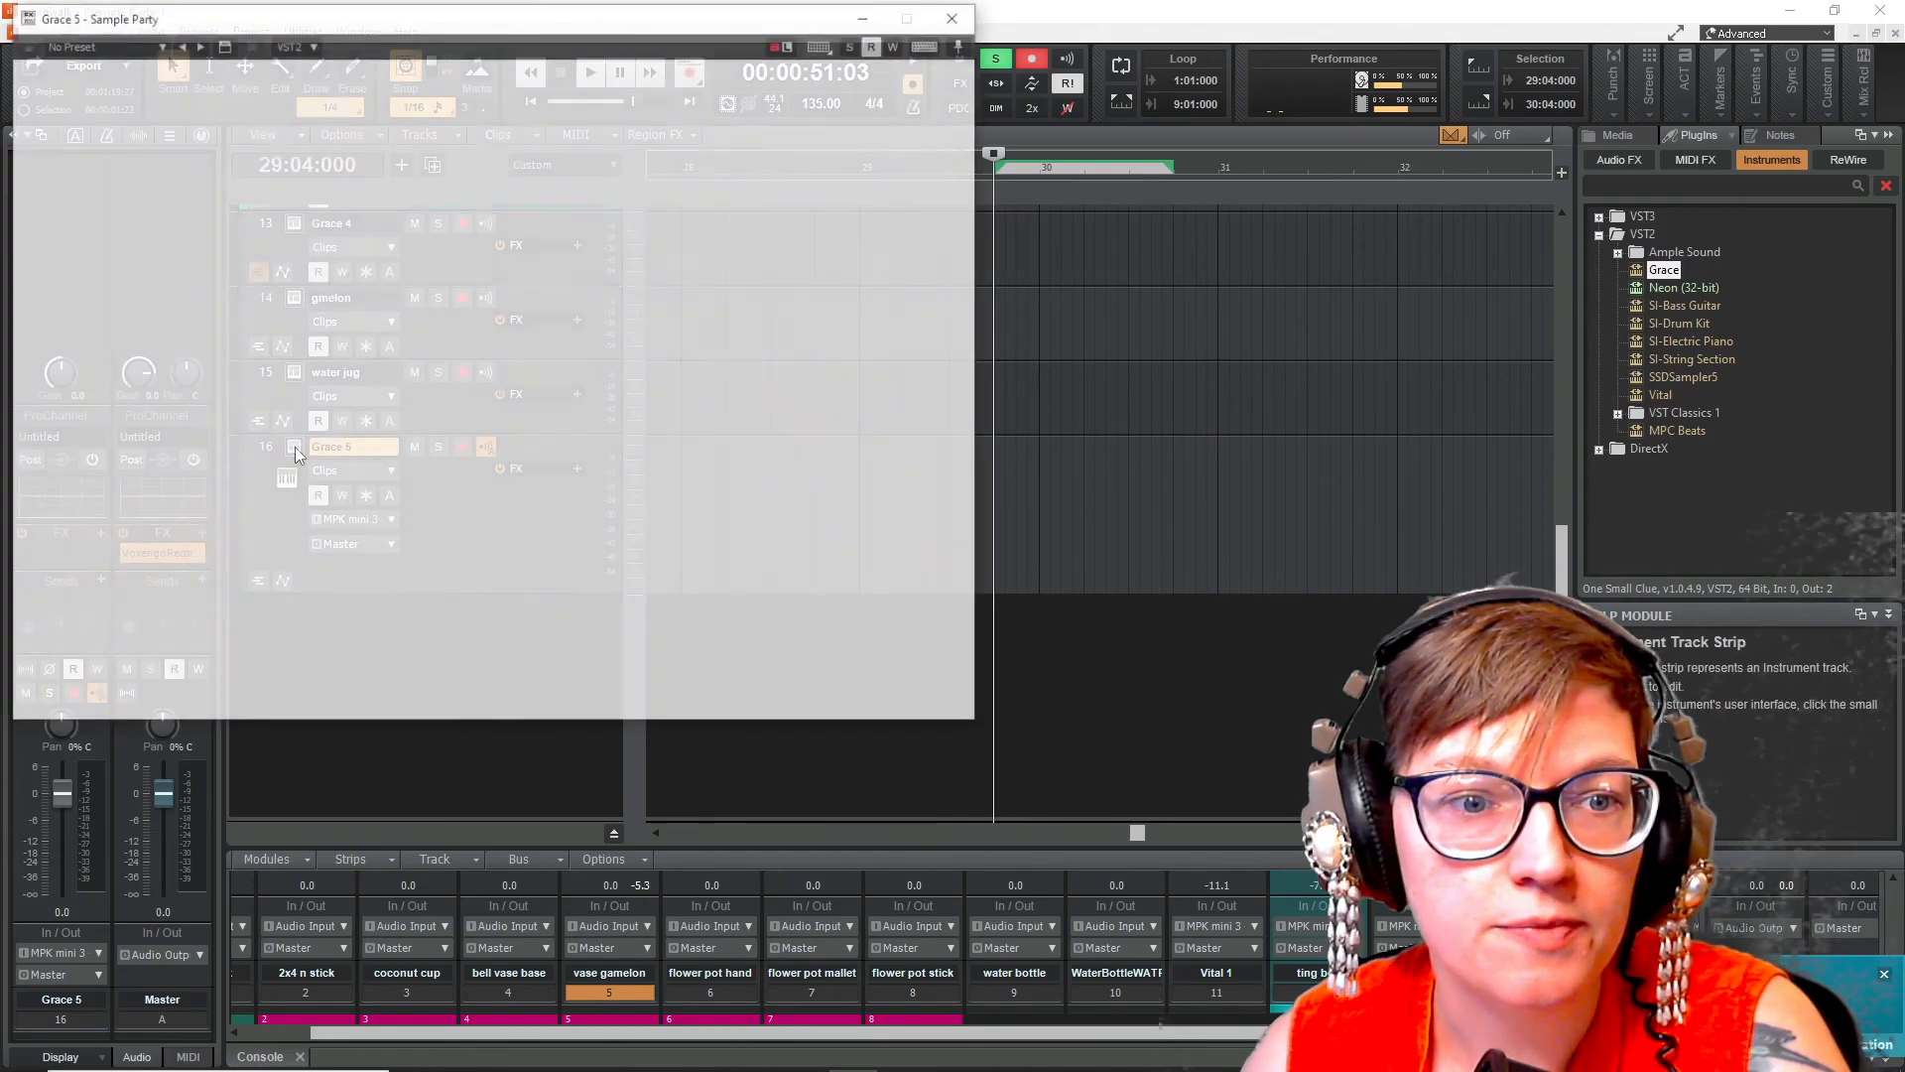
pyautogui.moveTo(567, 20); pyautogui.dragTo(1096, 111)
pyautogui.click(1622, 135)
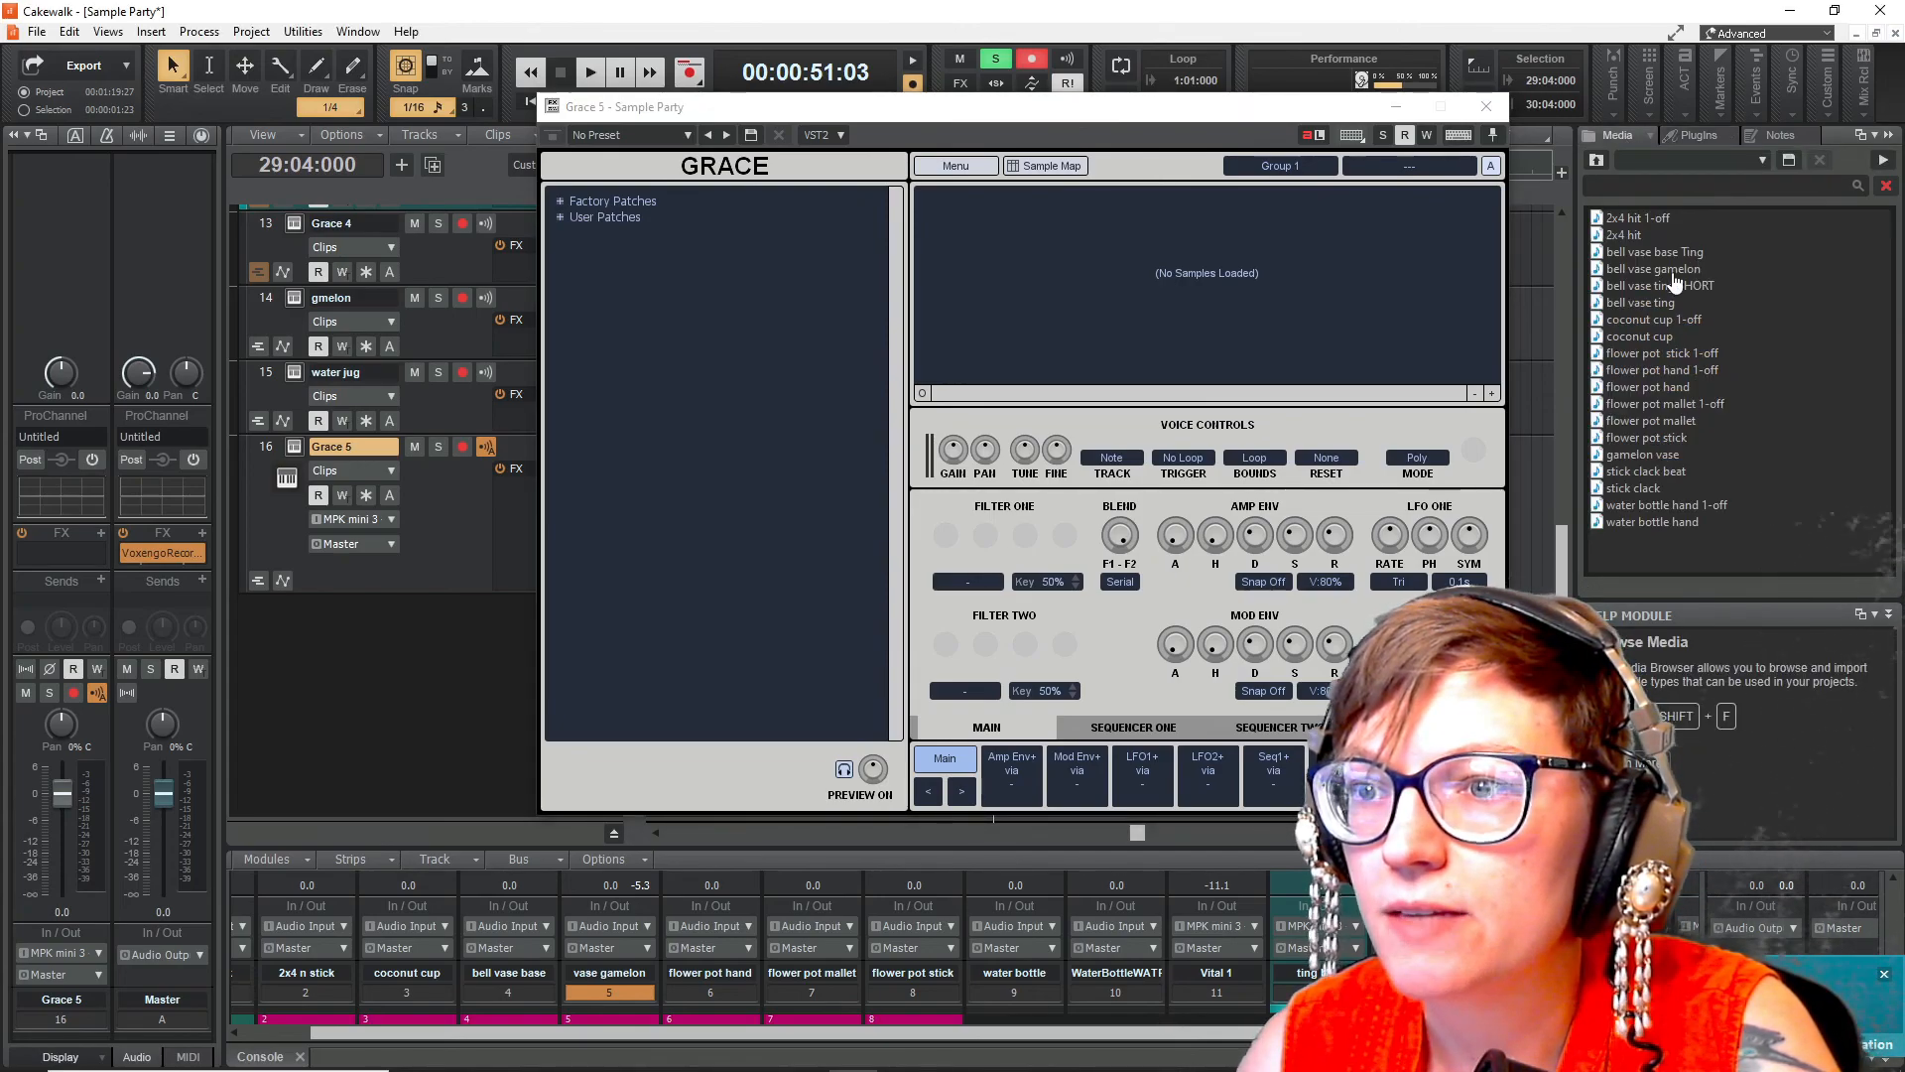
pyautogui.click(1674, 277)
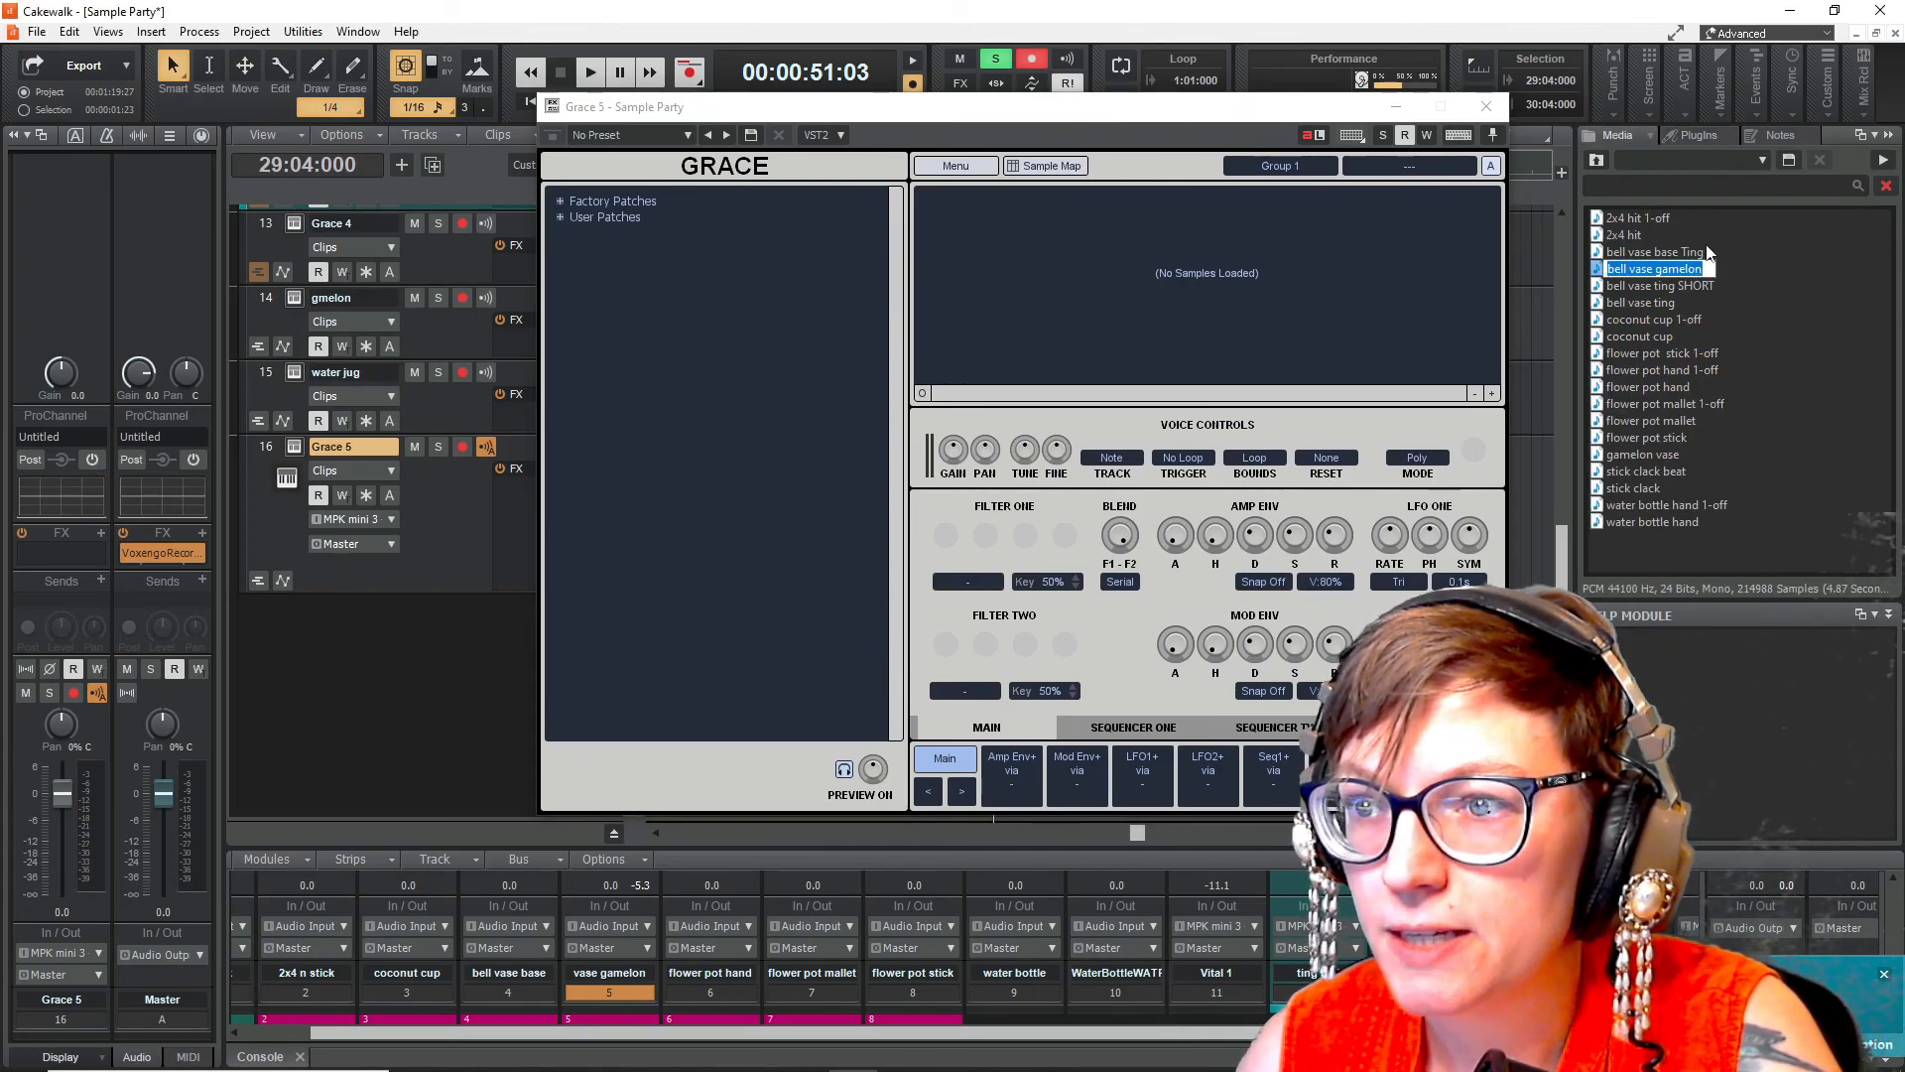
pyautogui.click(1755, 189)
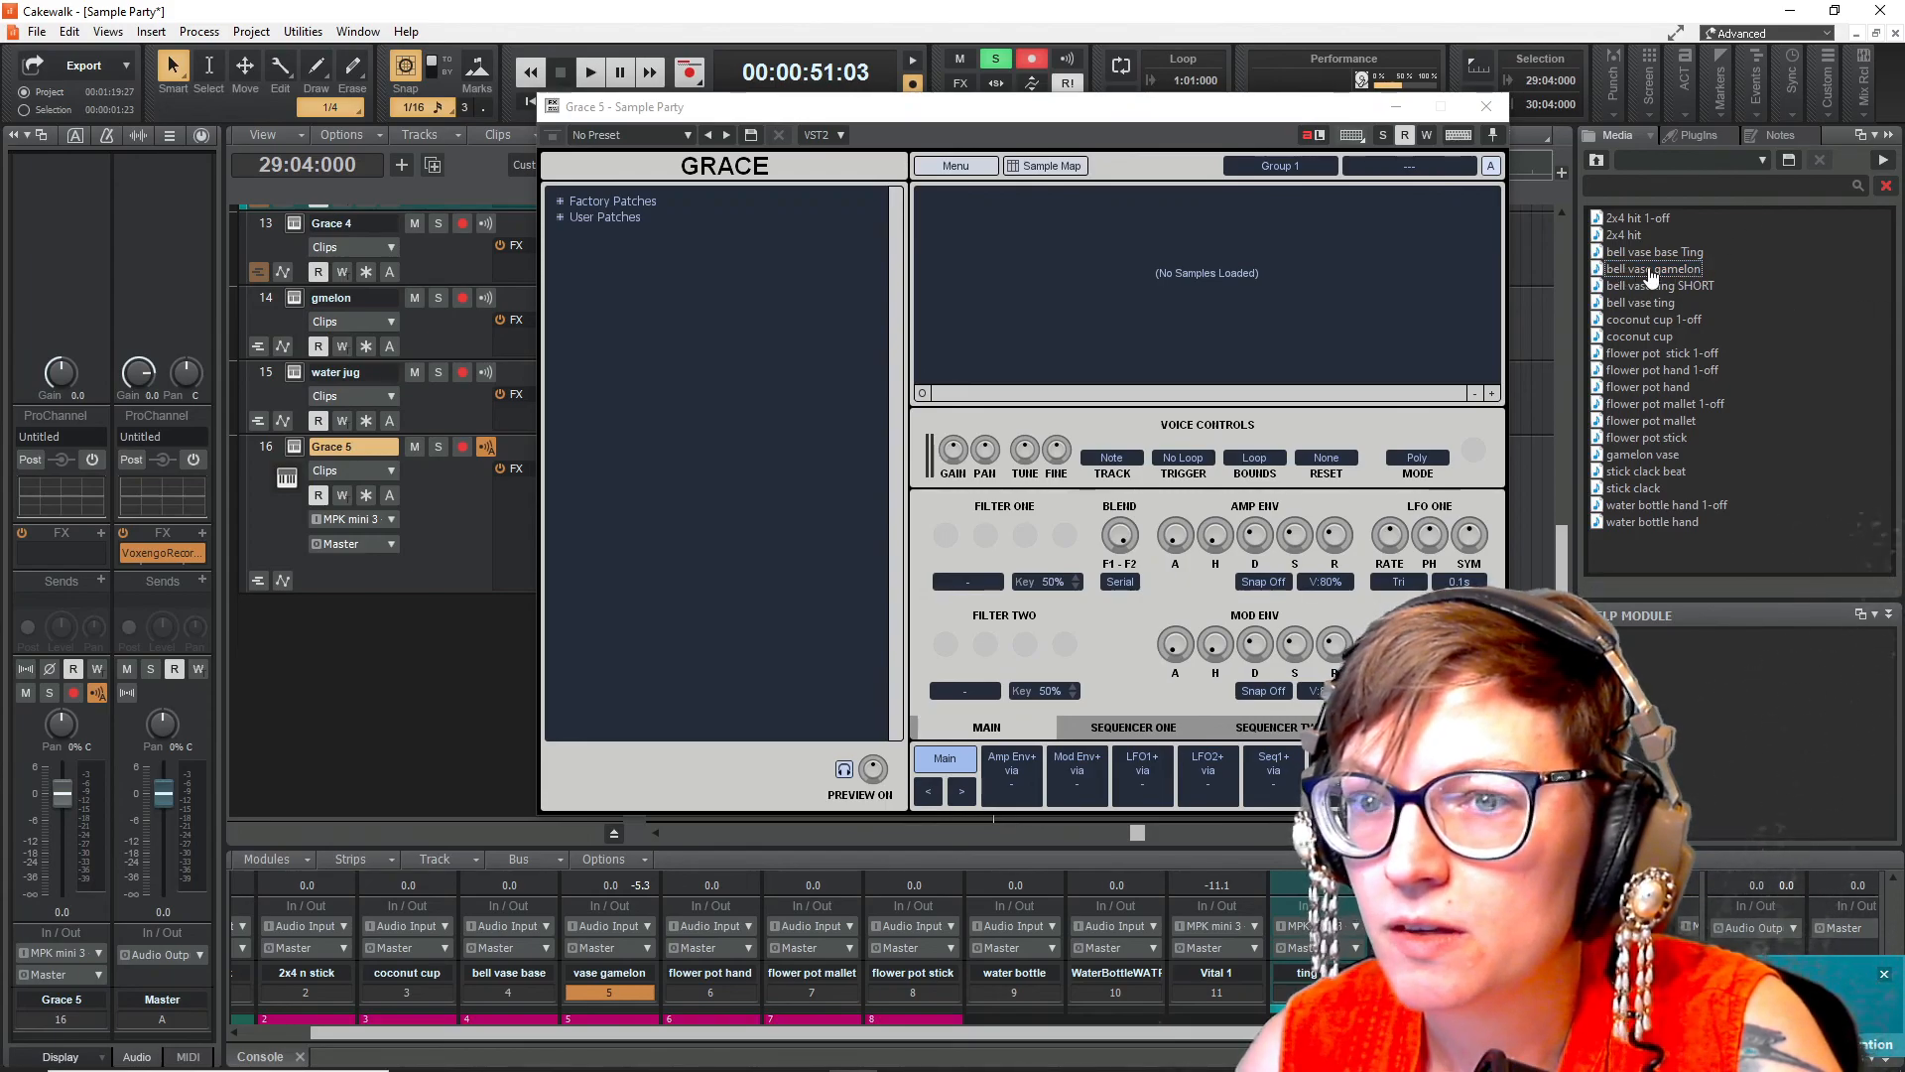
pyautogui.moveTo(1653, 278); pyautogui.dragTo(1057, 264)
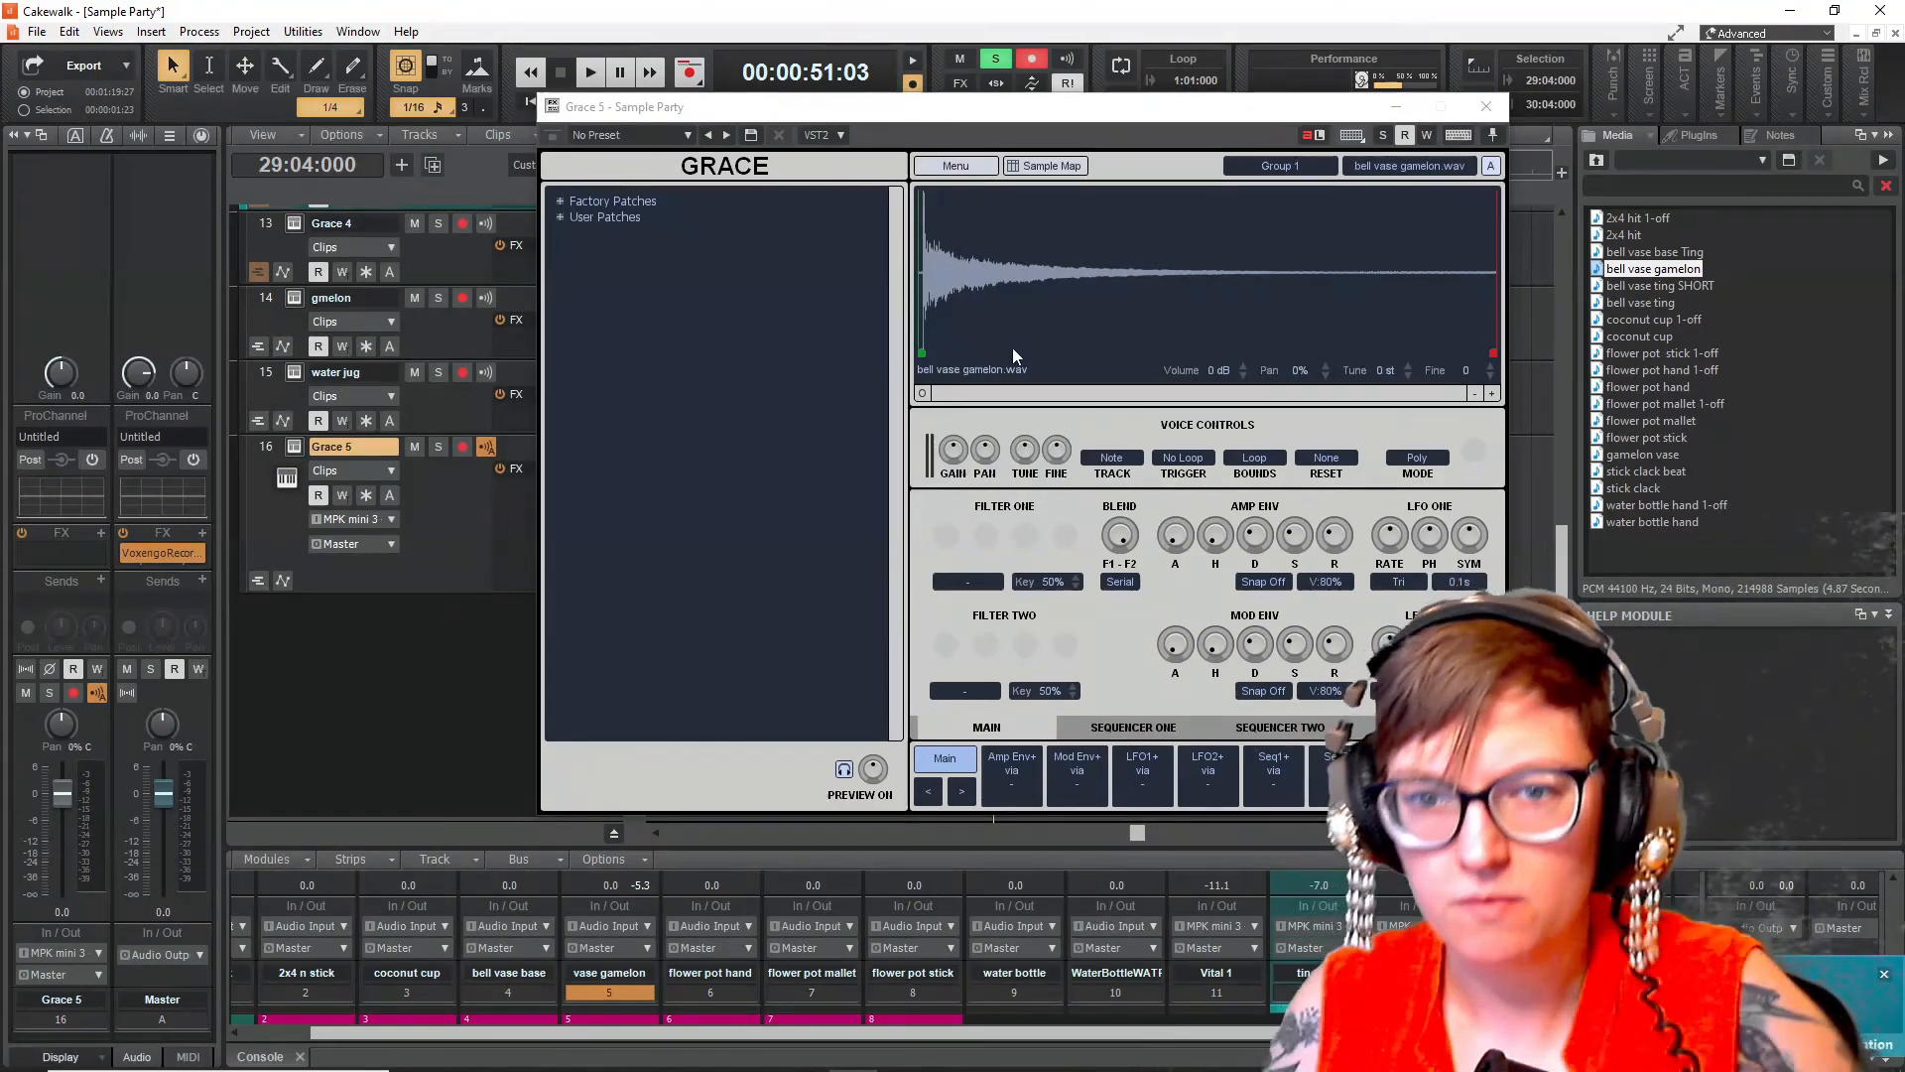
# - Solo the Grace 5 track, open its sample map and audition the sample on the keyboard
pyautogui.click(438, 446)
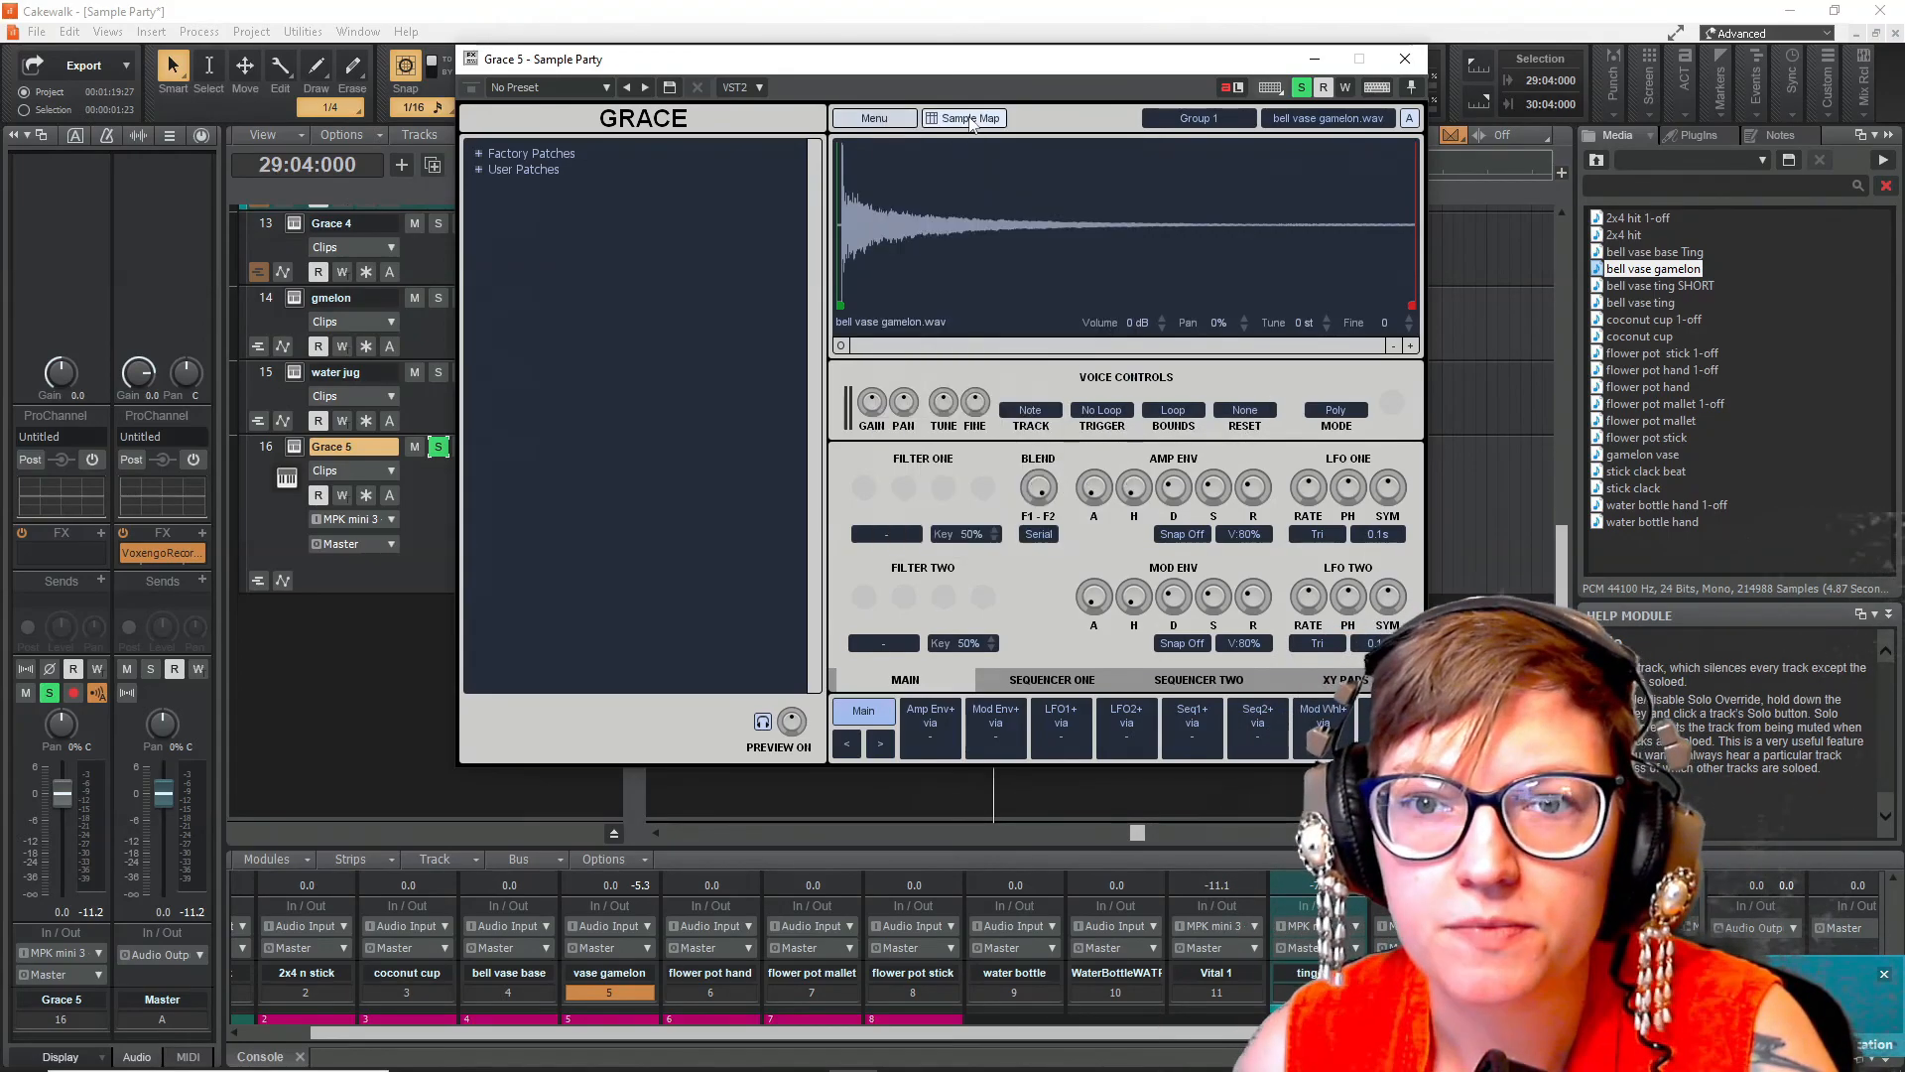
pyautogui.click(967, 118)
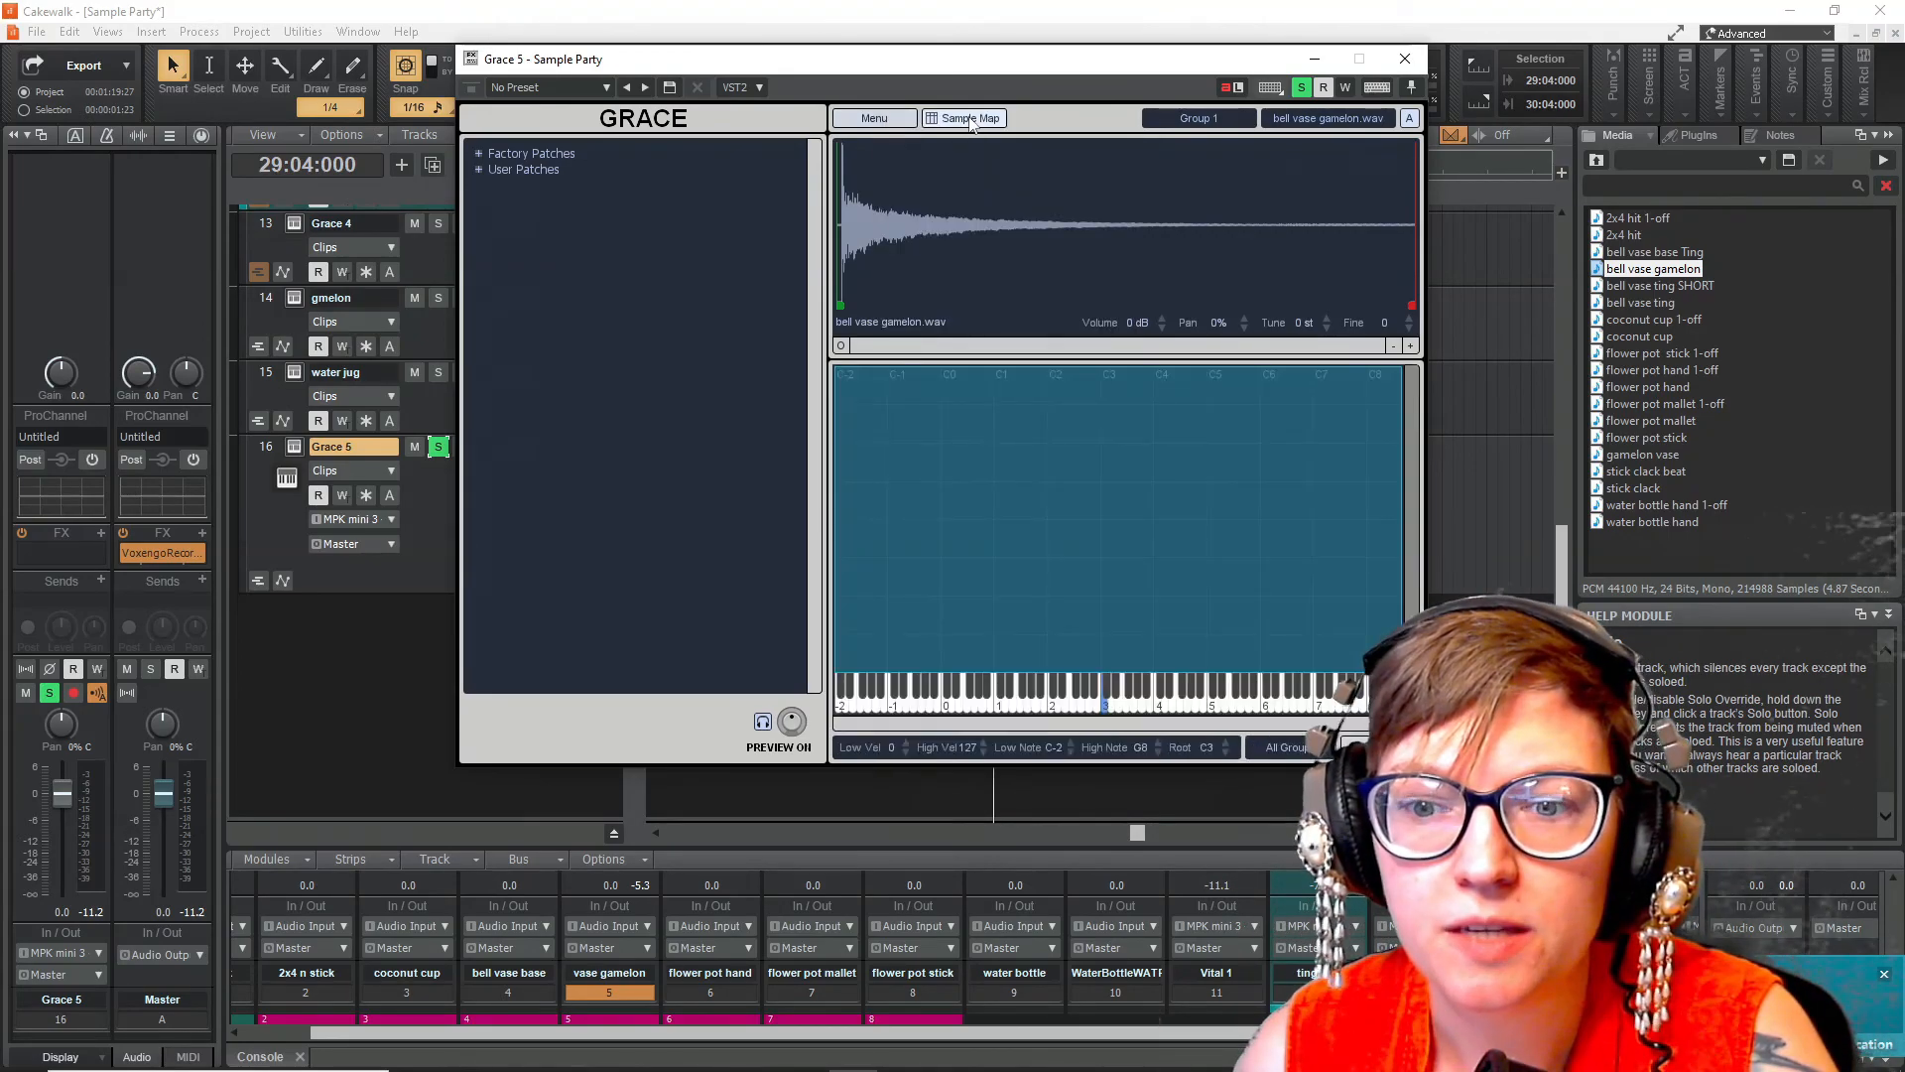
pyautogui.click(1111, 709)
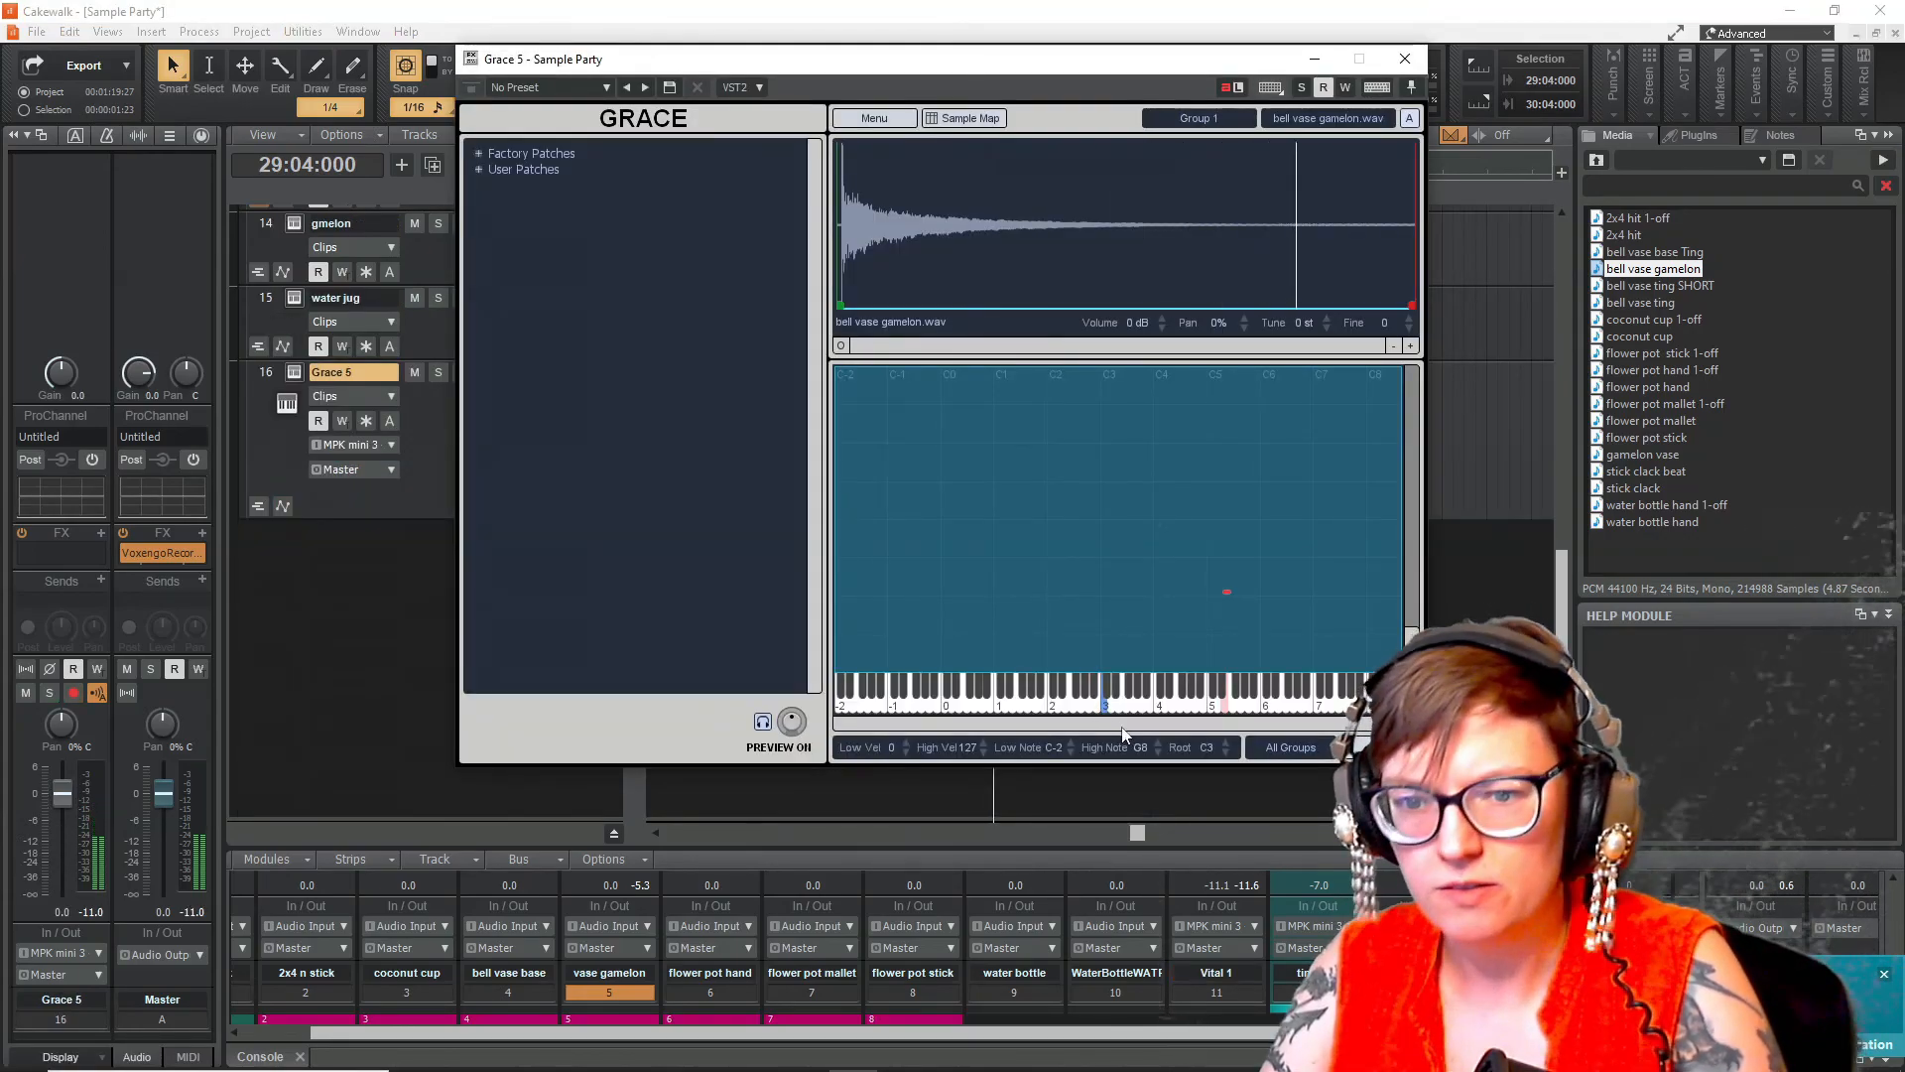
pyautogui.click(1102, 694)
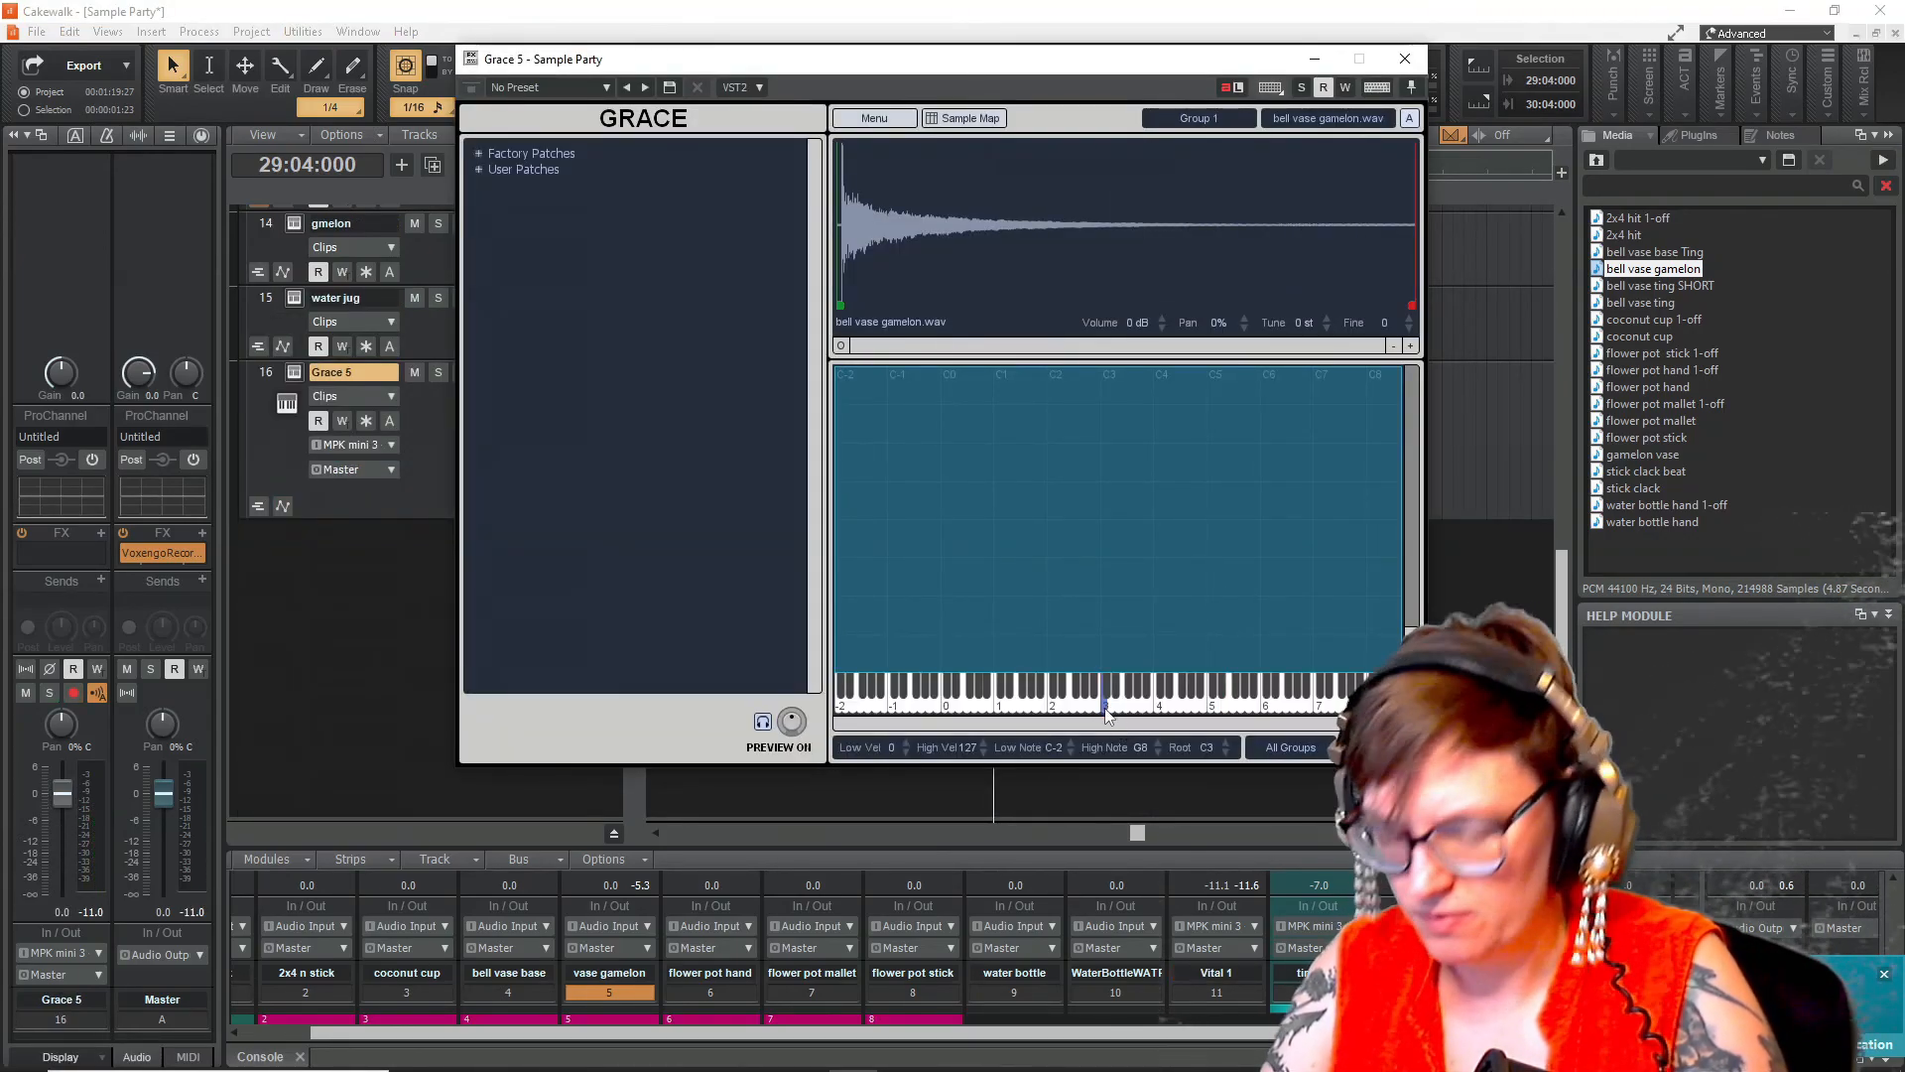
pyautogui.click(1108, 715)
pyautogui.click(1121, 707)
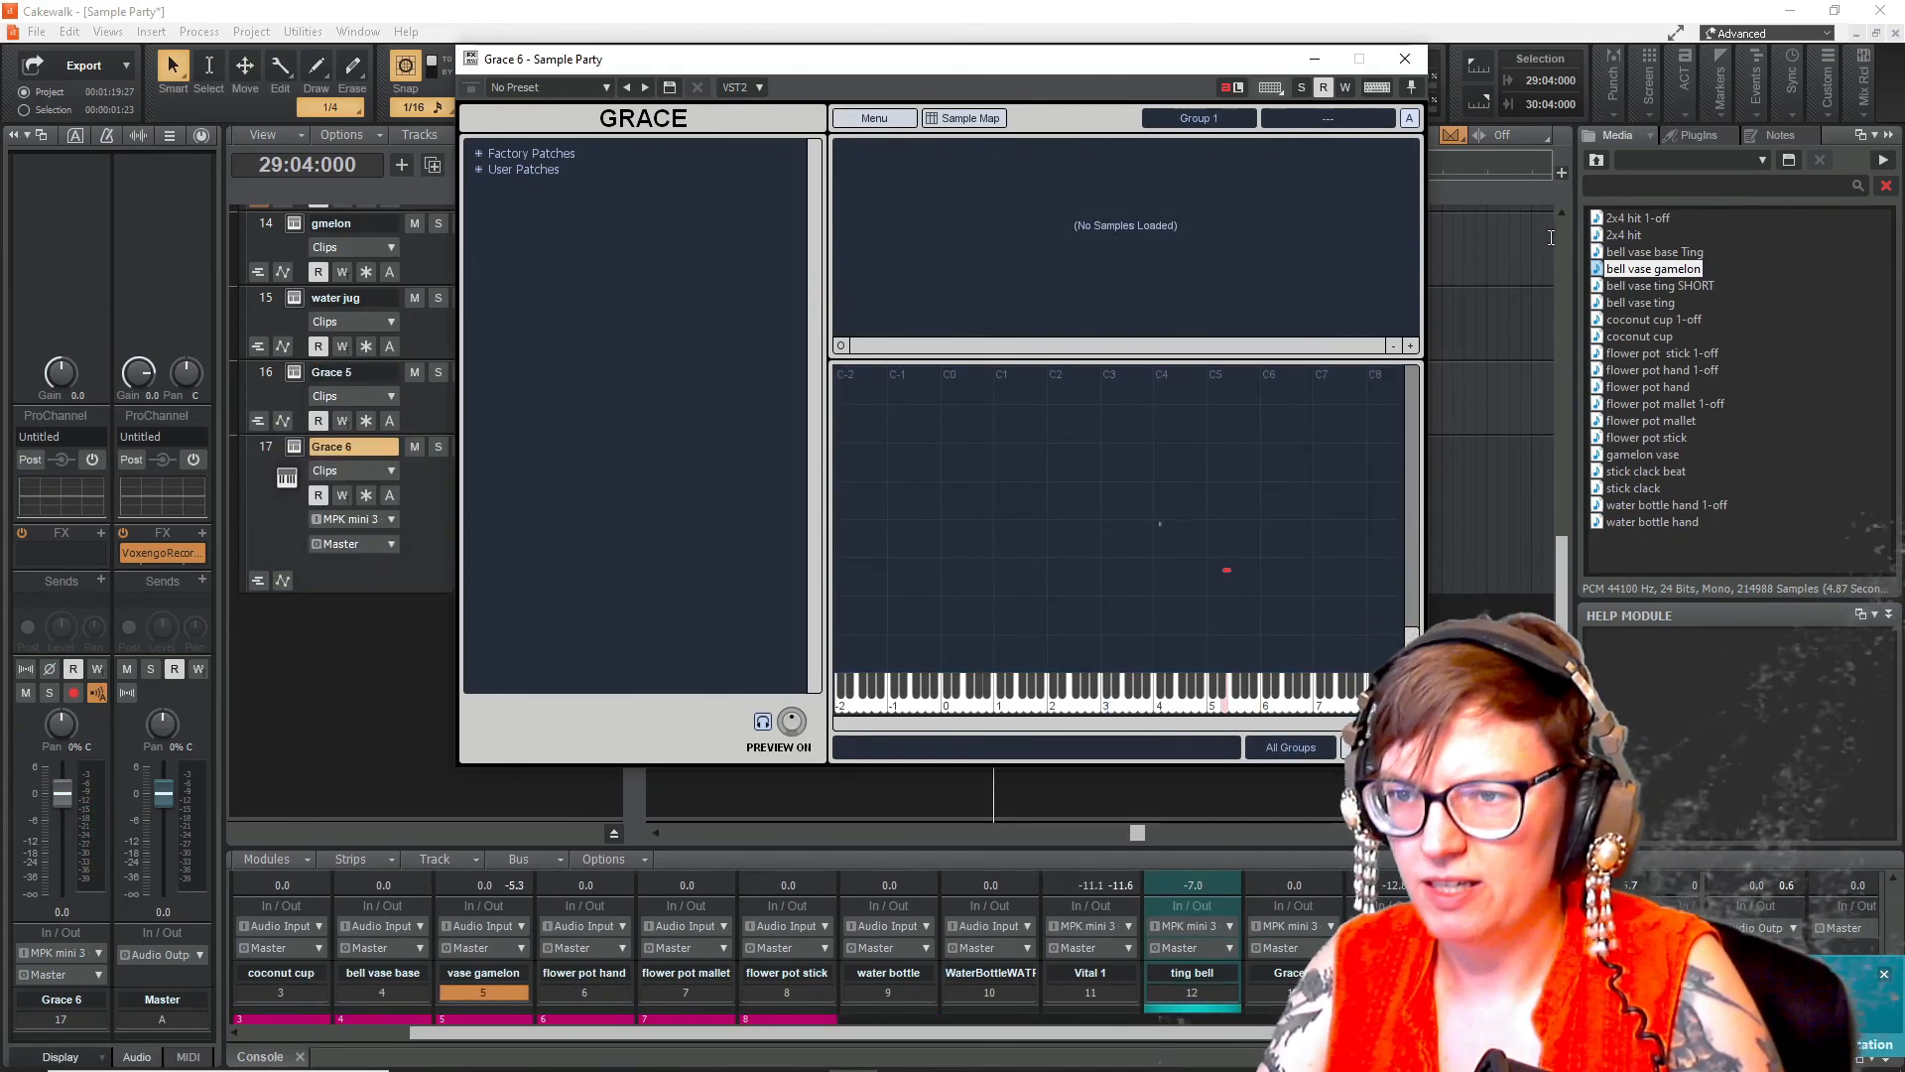
# - Load the bell vase gamelon sample into the Grace 6 instrument and set its root note to E5 on the sample map
pyautogui.moveTo(1654, 269); pyautogui.dragTo(1102, 228)
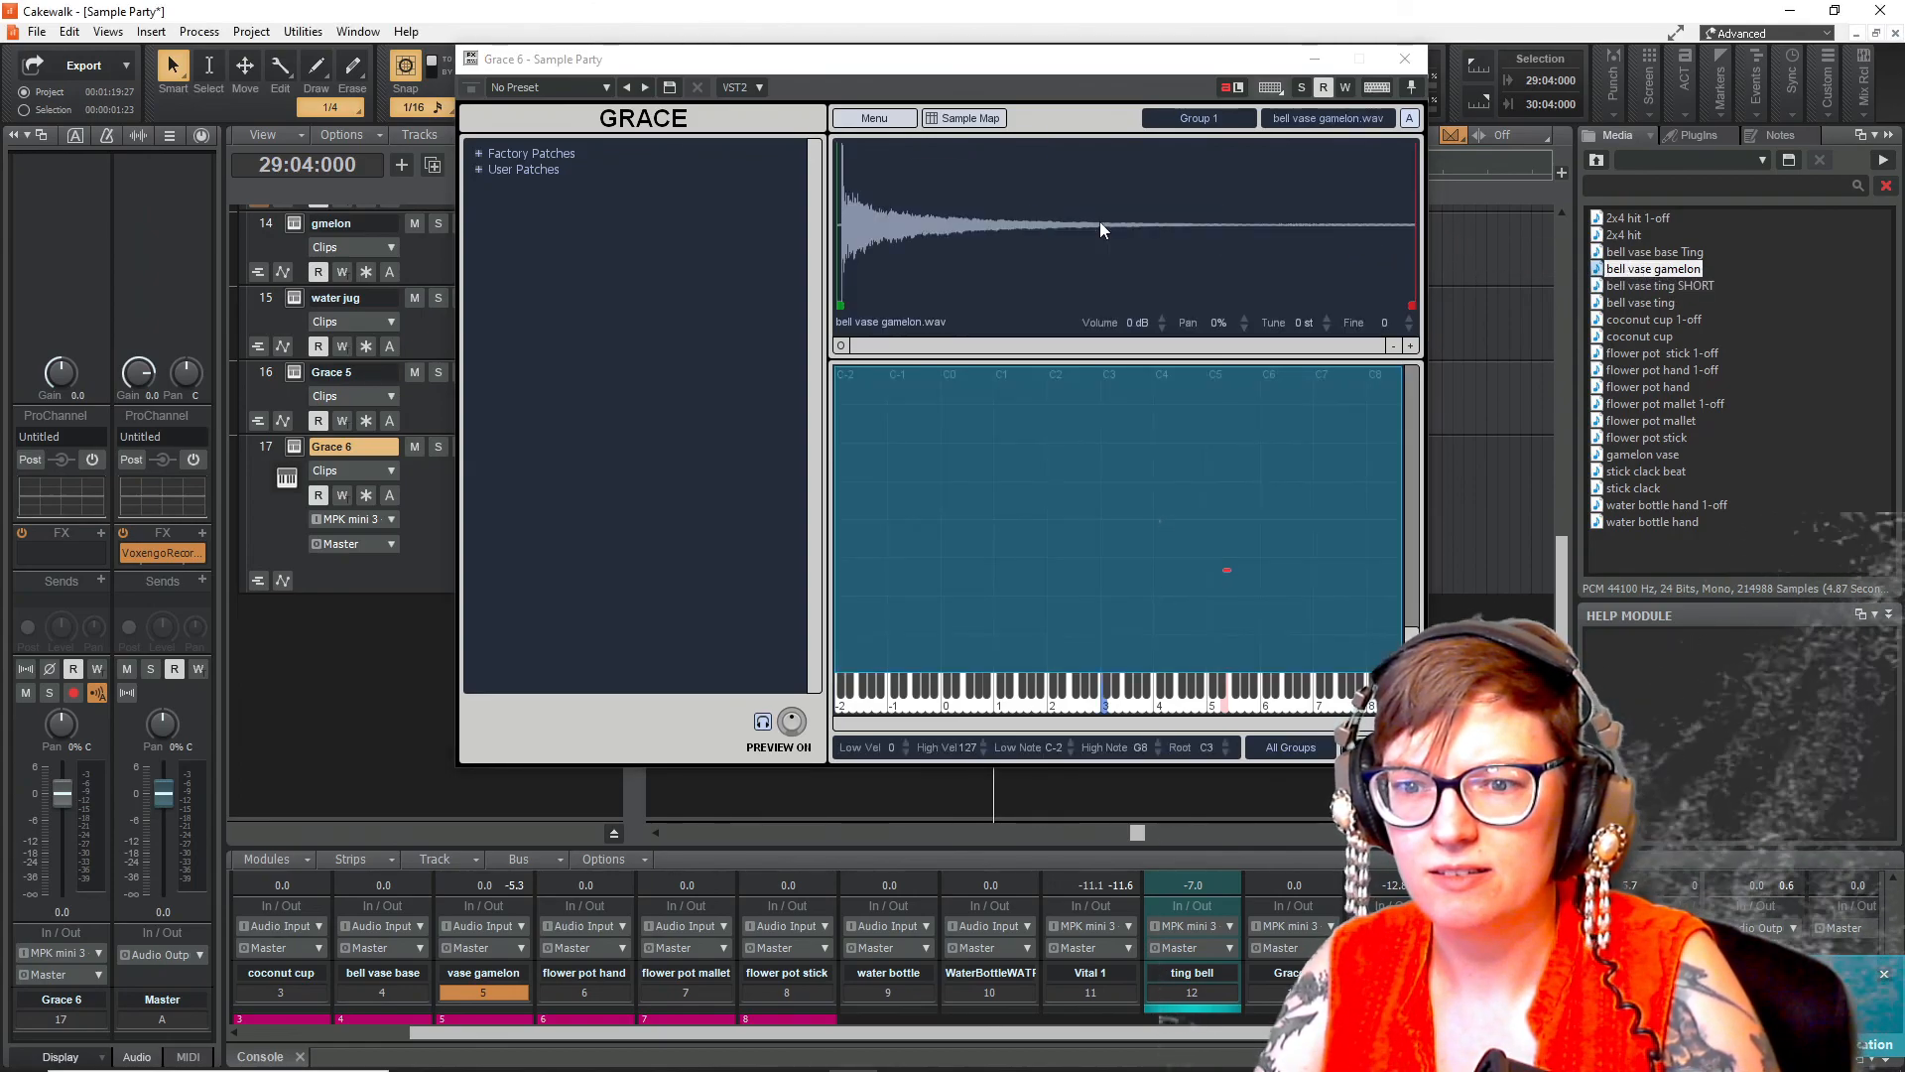
pyautogui.click(1105, 716)
pyautogui.click(1226, 716)
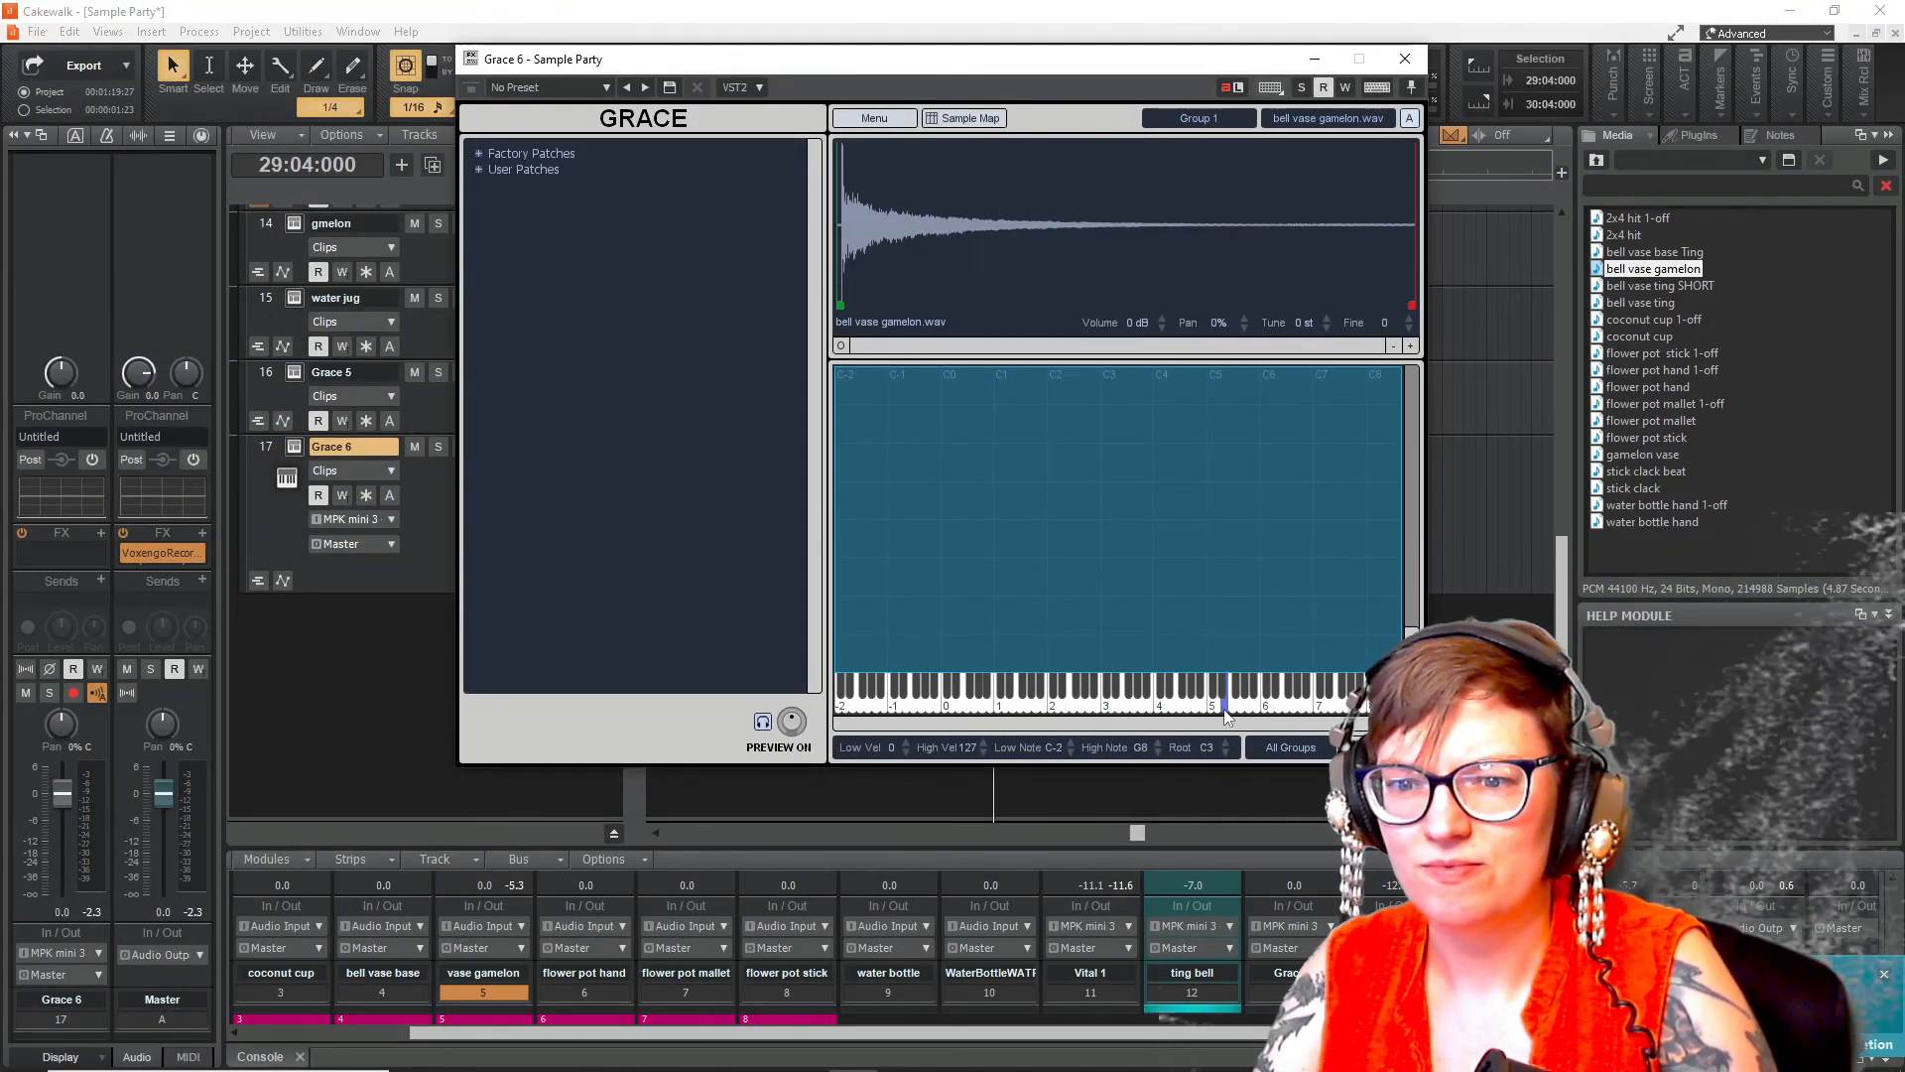
pyautogui.click(1227, 714)
pyautogui.click(1267, 699)
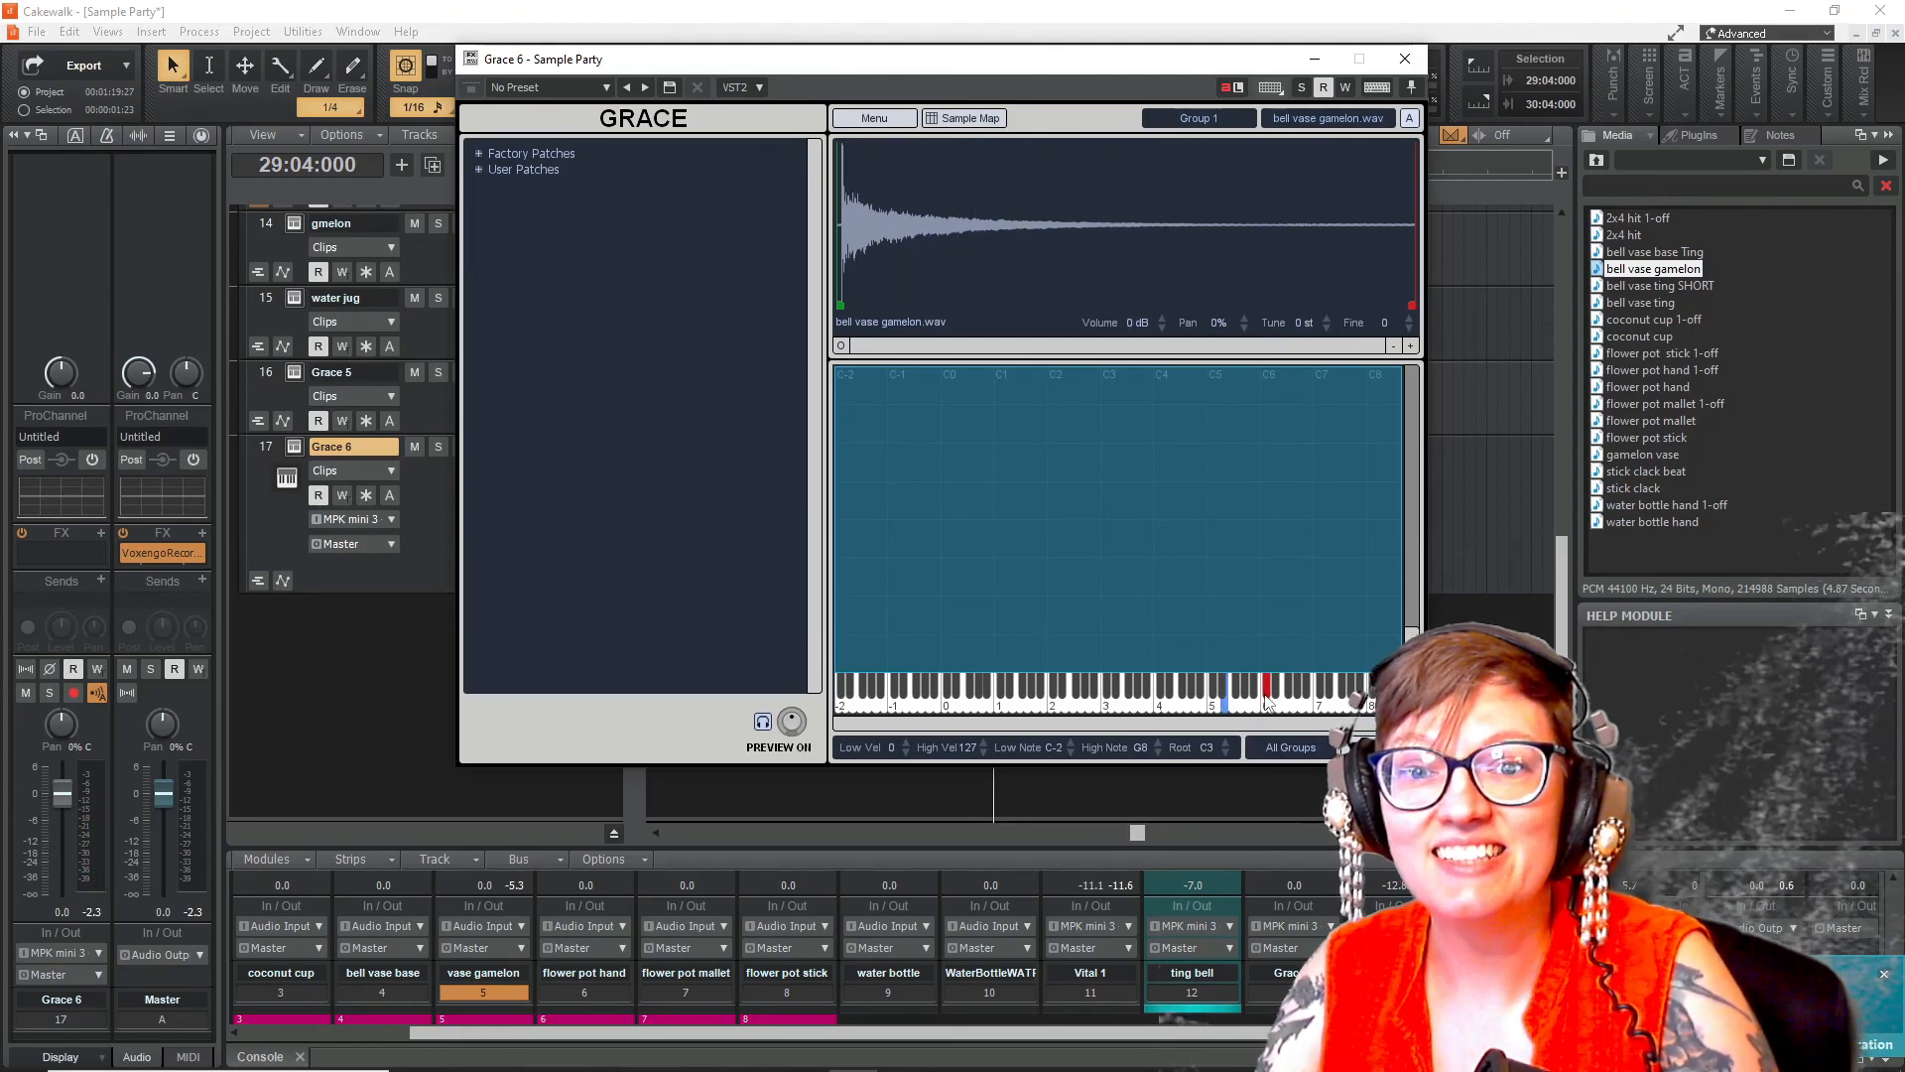
pyautogui.click(1331, 666)
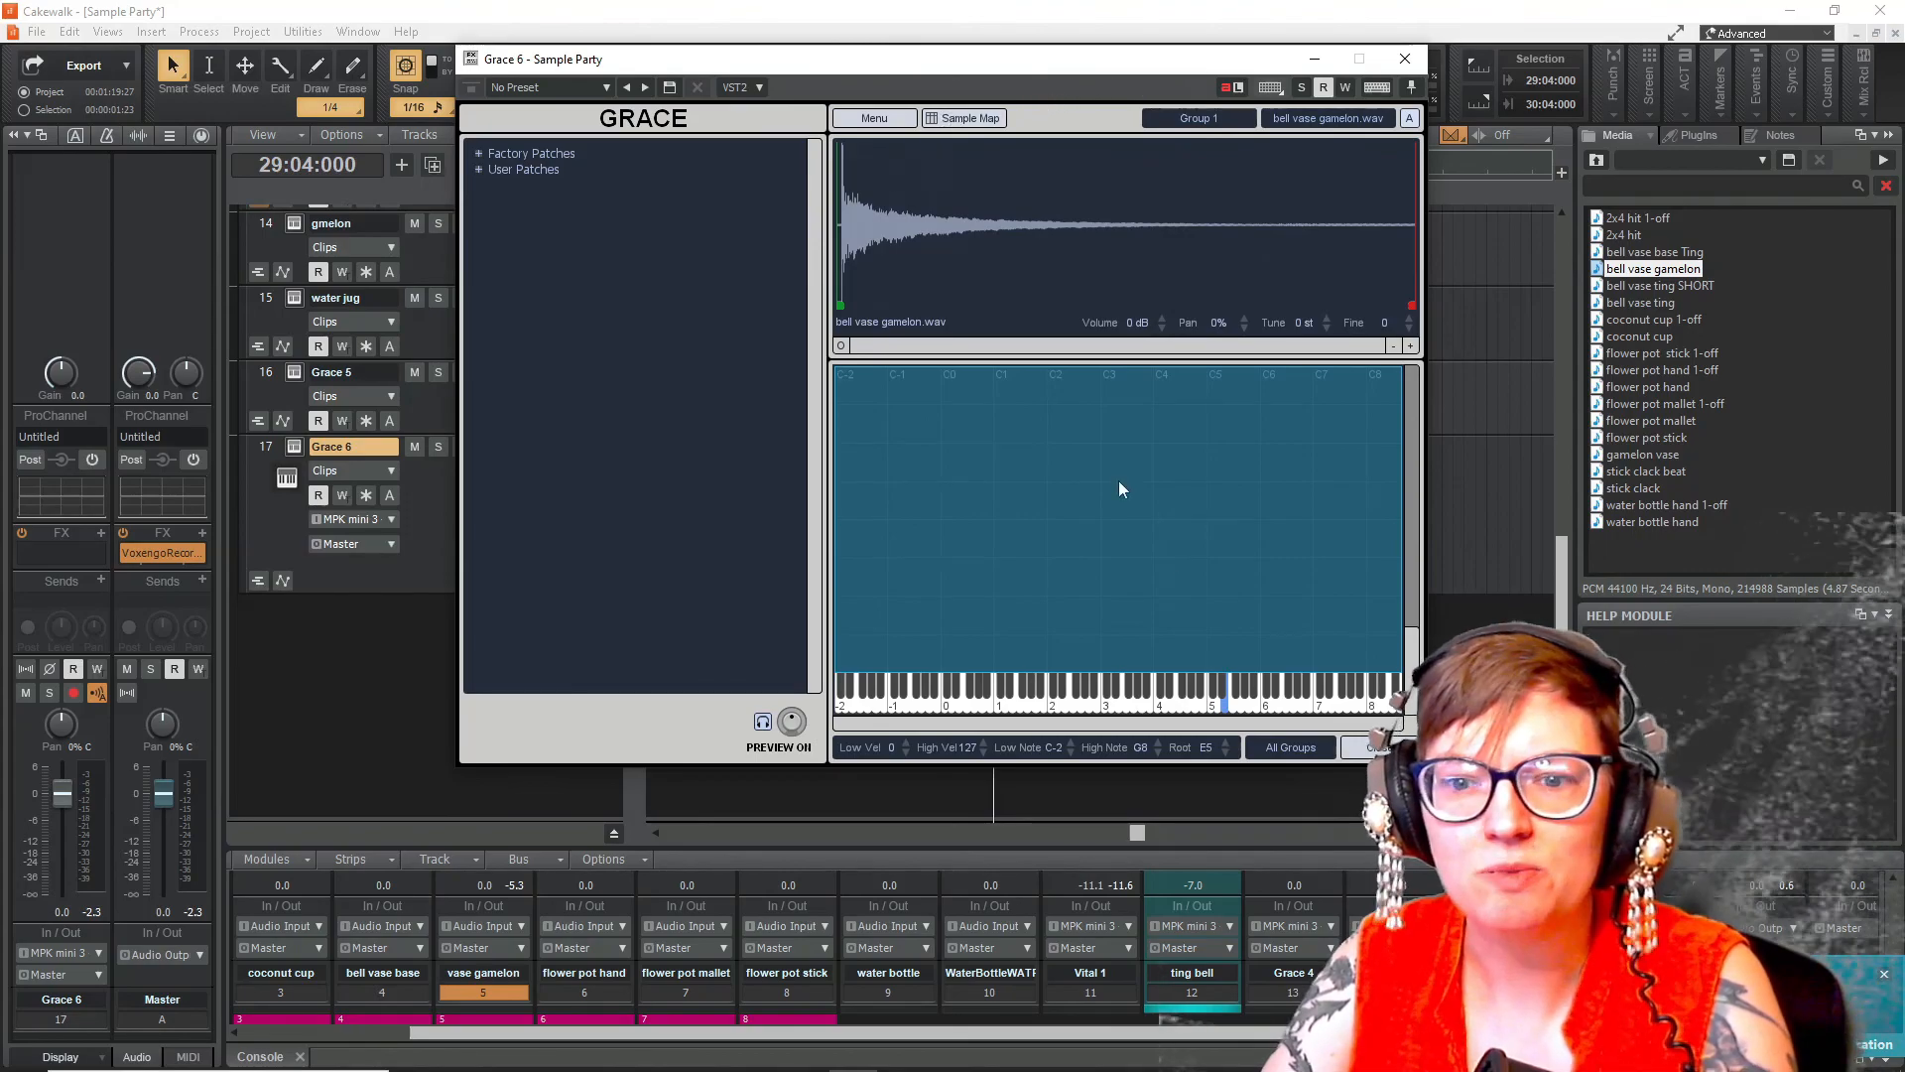
# - Set the sample's trigger to Loop Continuous and shorten the loop so it ends near the start of the waveform
pyautogui.click(877, 119)
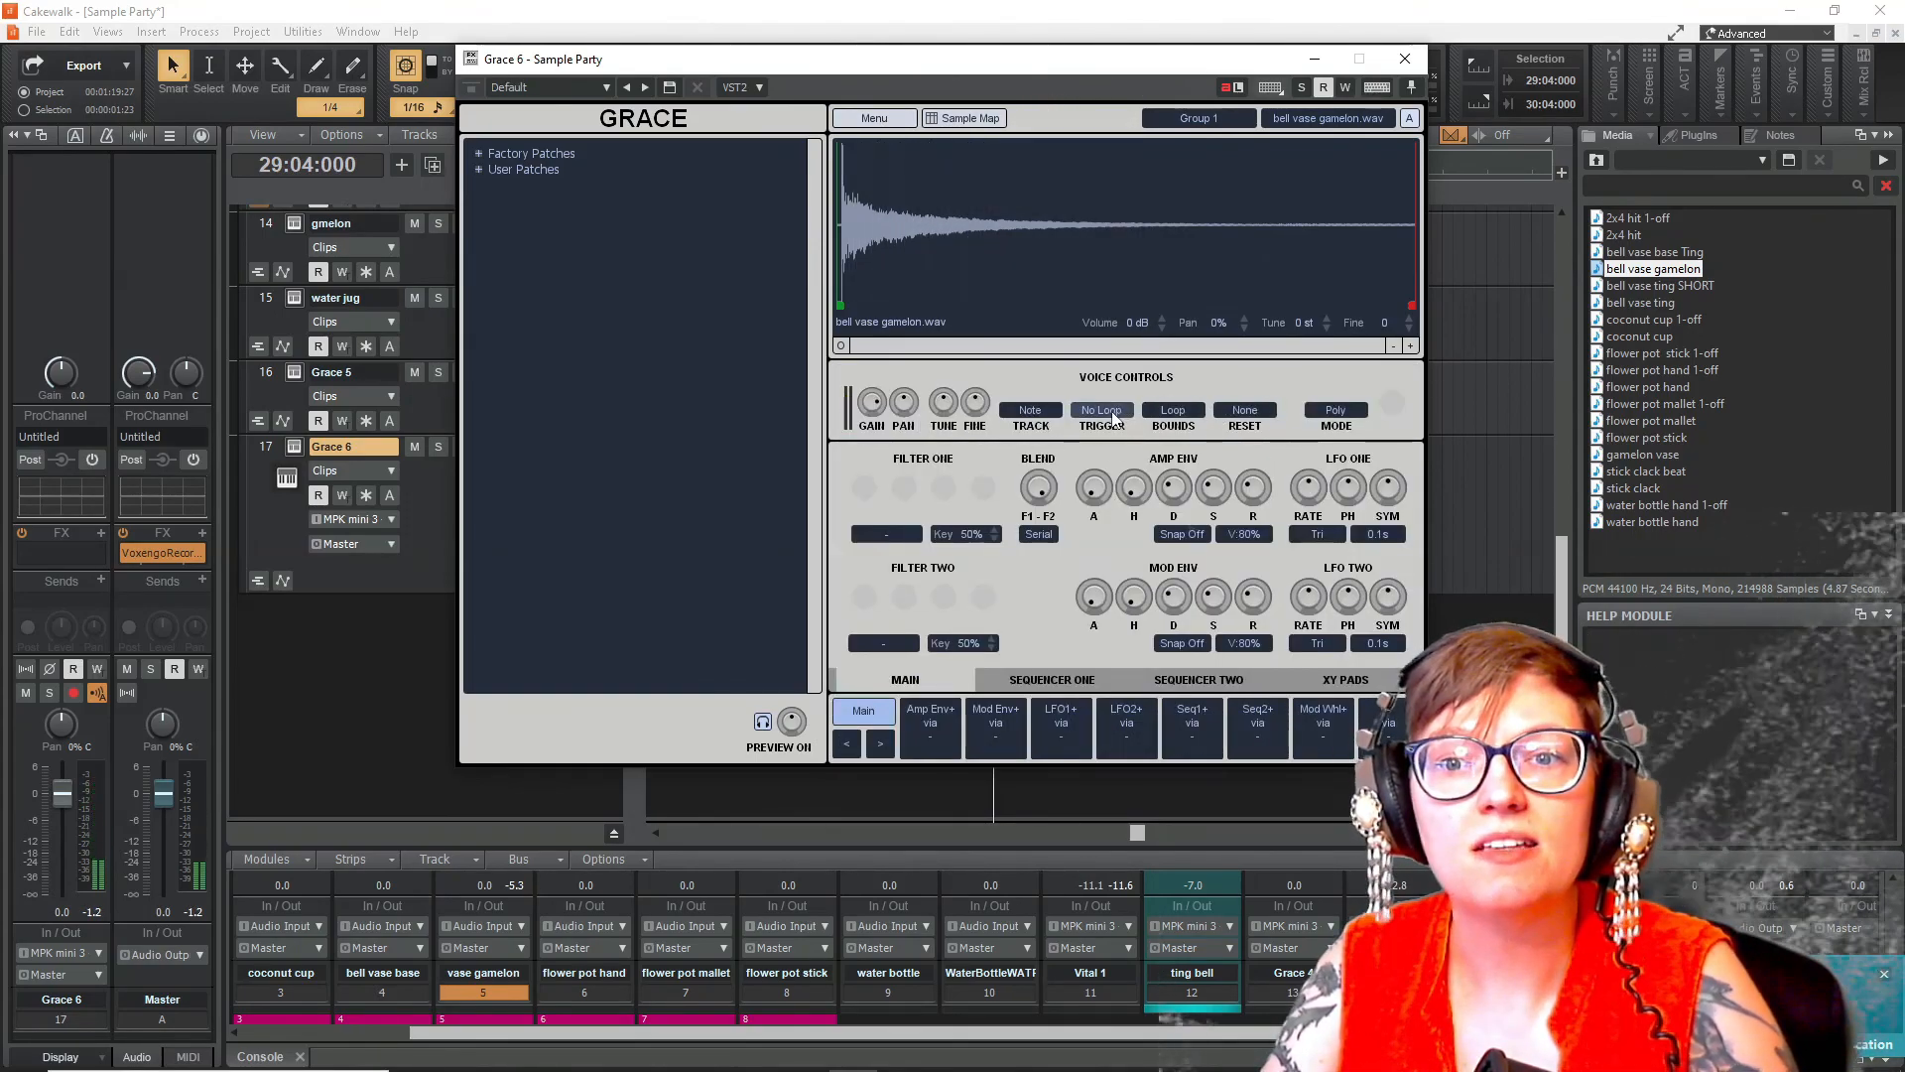
pyautogui.click(1111, 415)
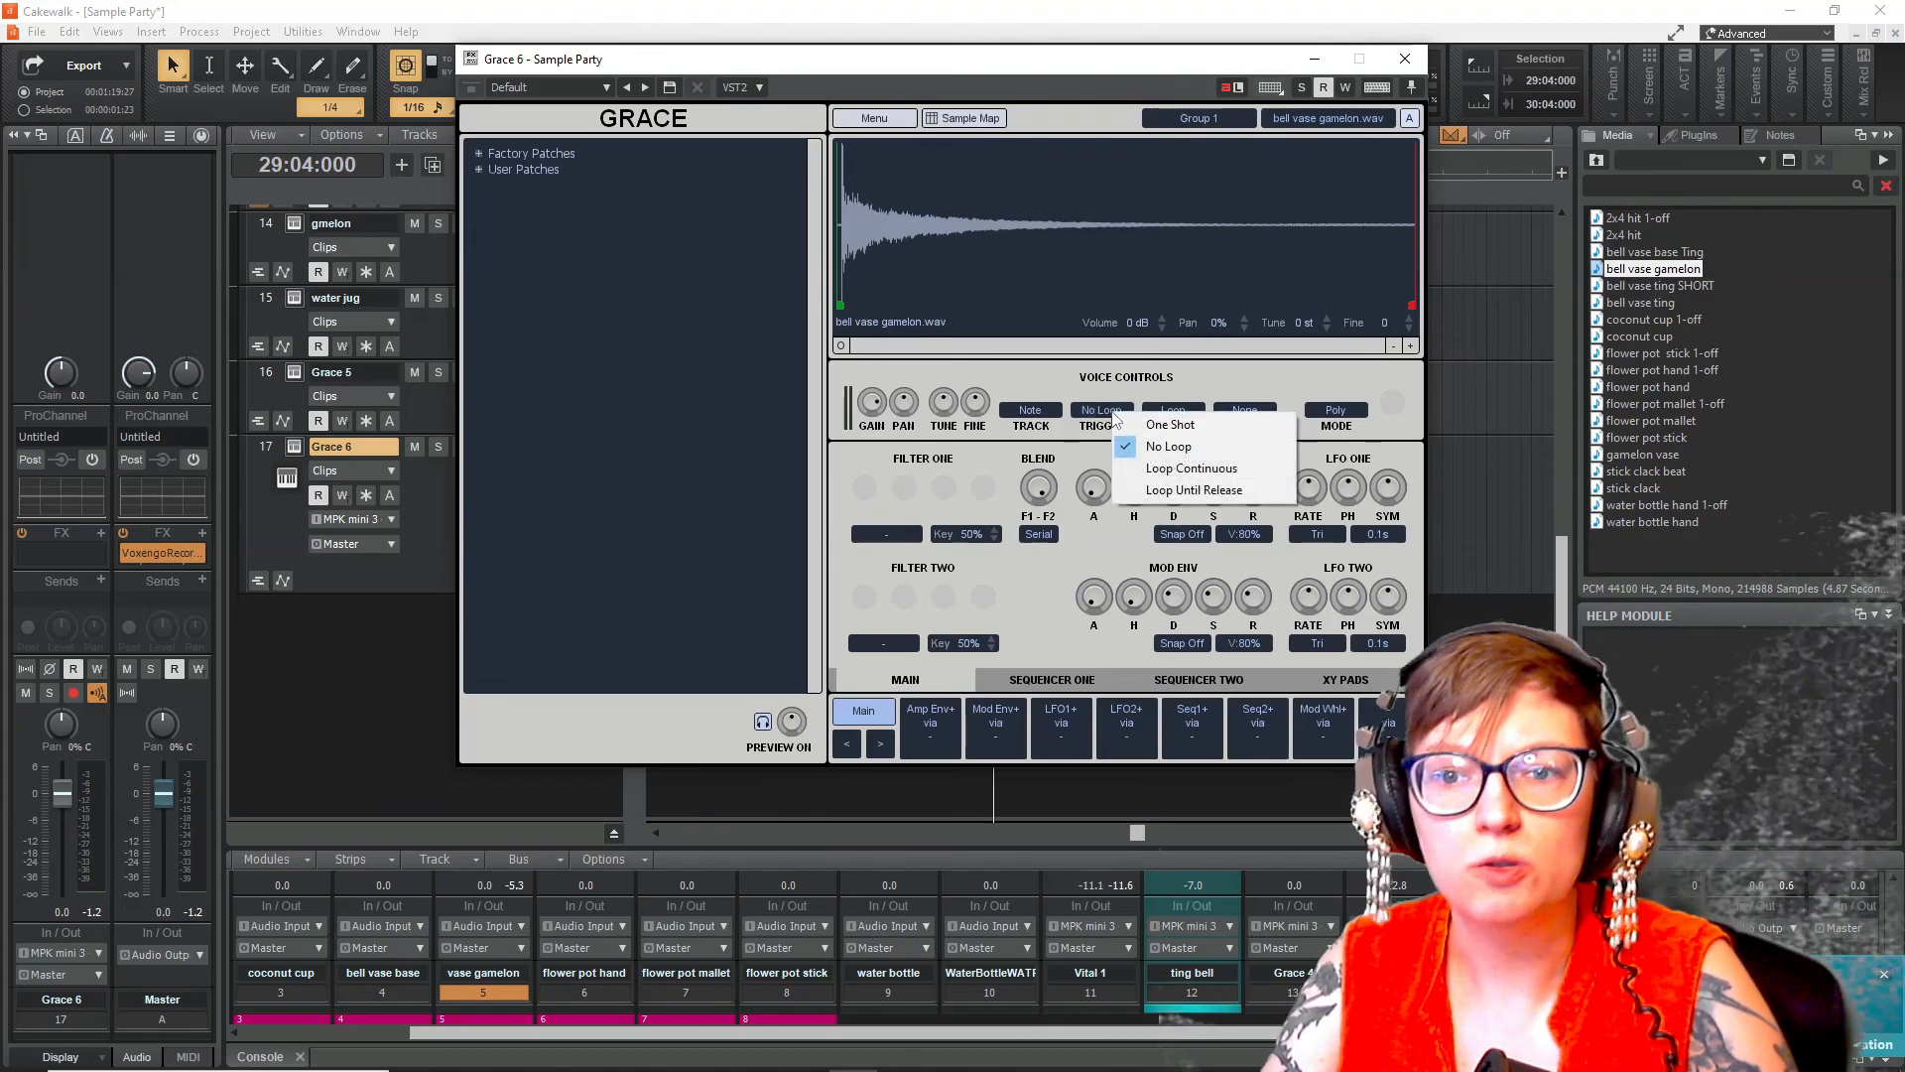
pyautogui.click(1215, 468)
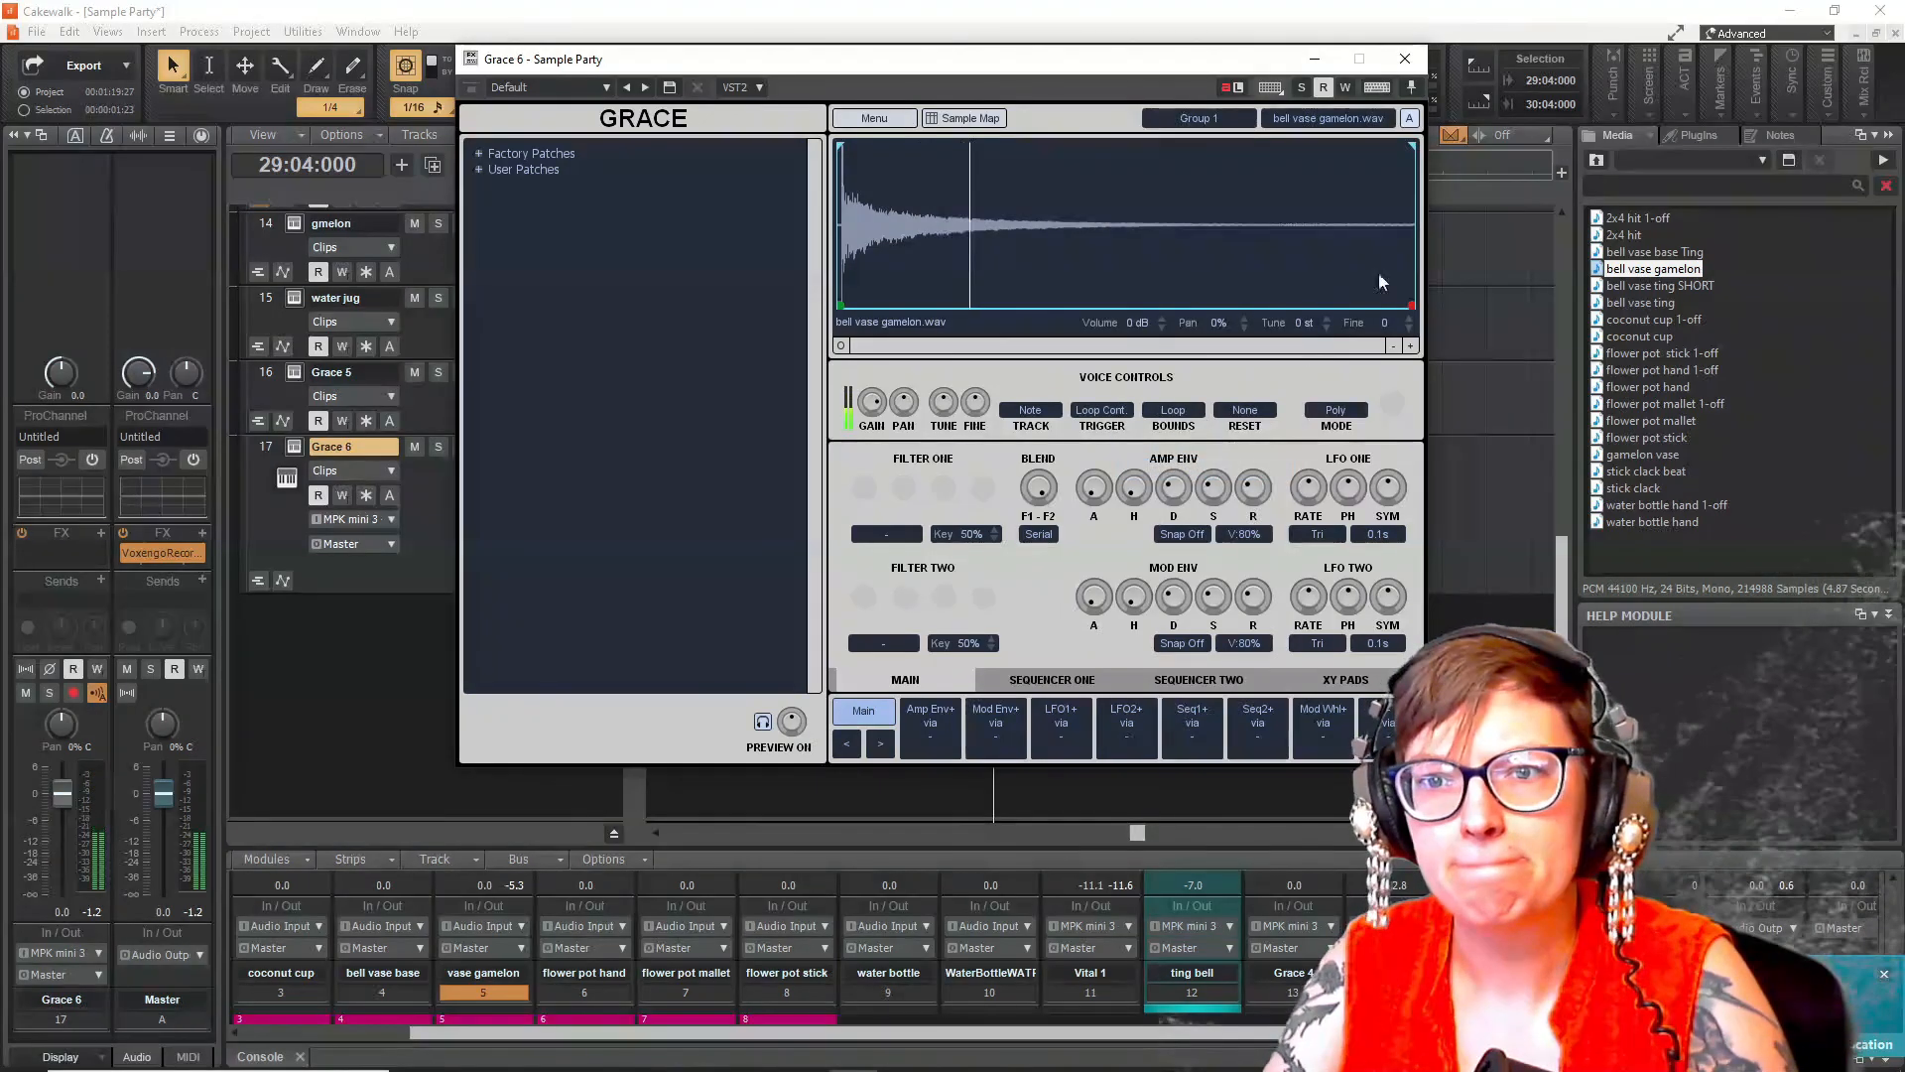
pyautogui.moveTo(1411, 297); pyautogui.dragTo(898, 297)
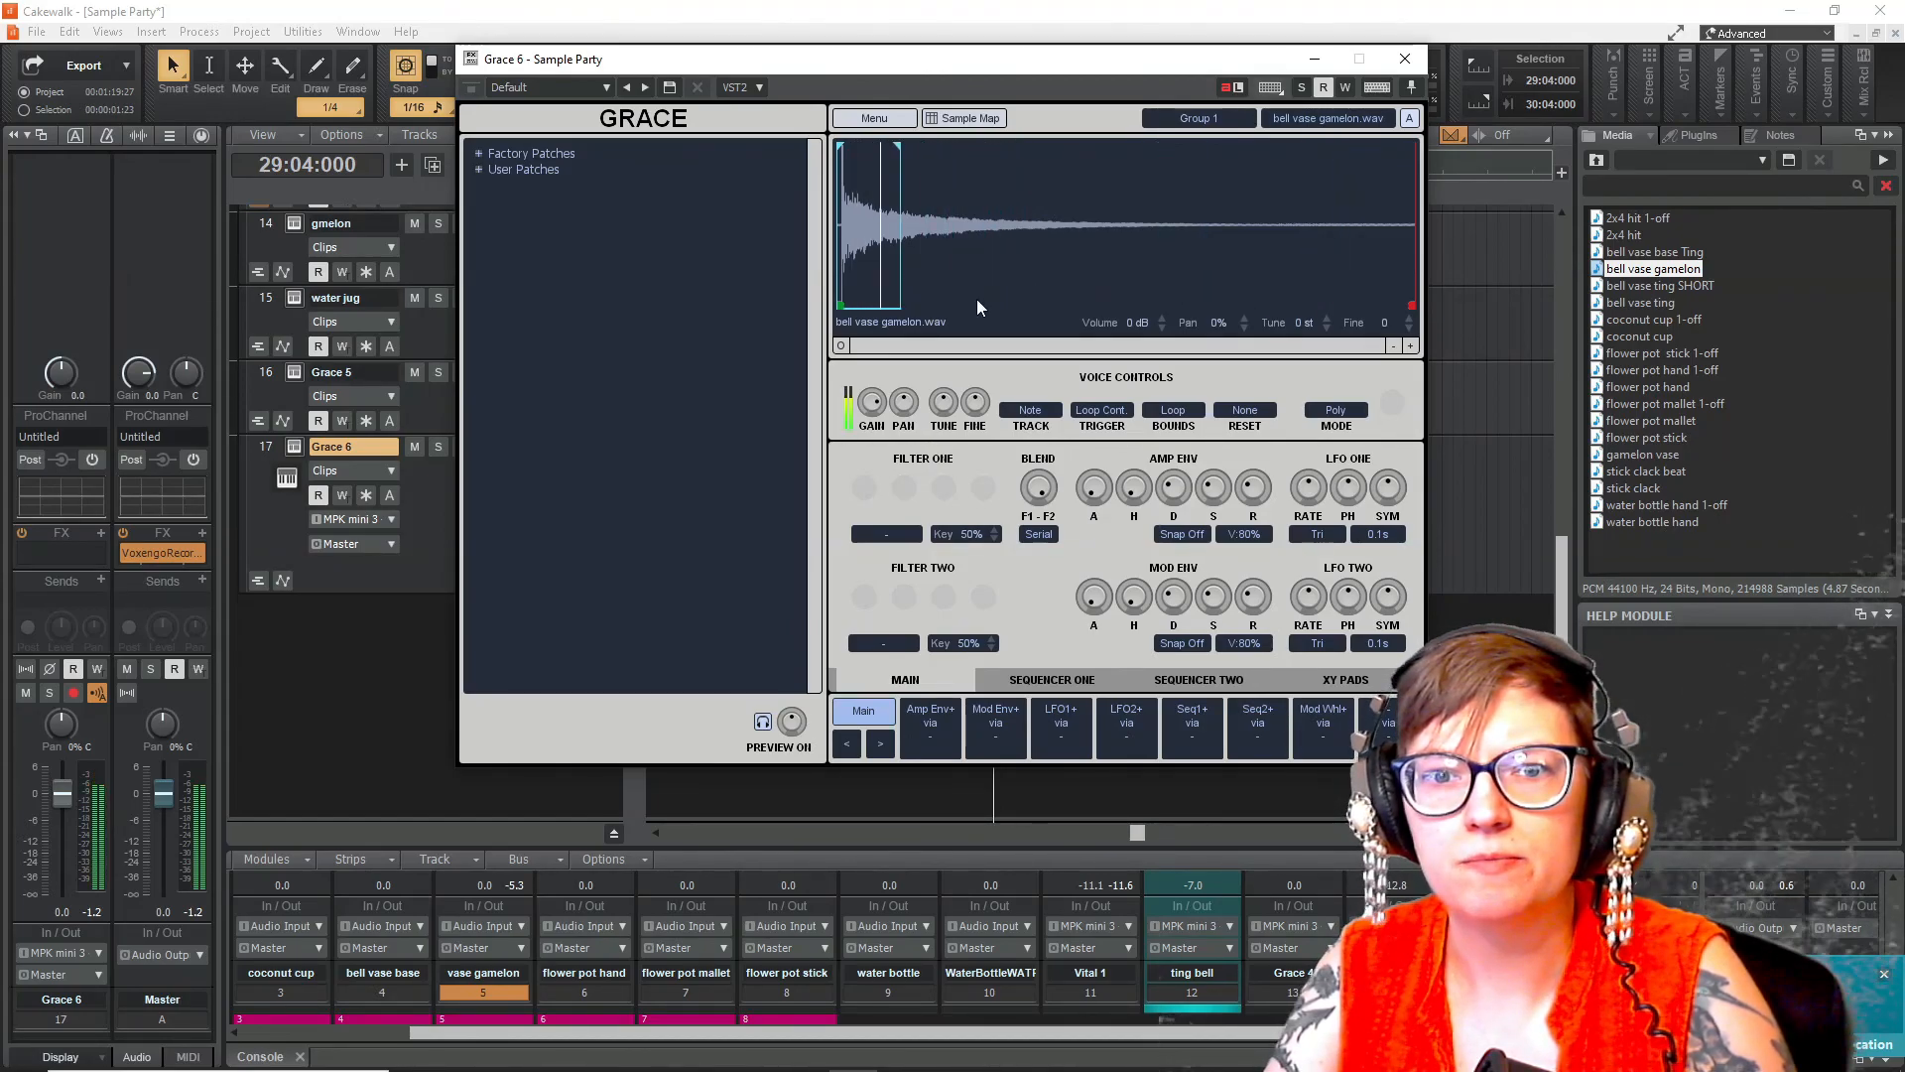